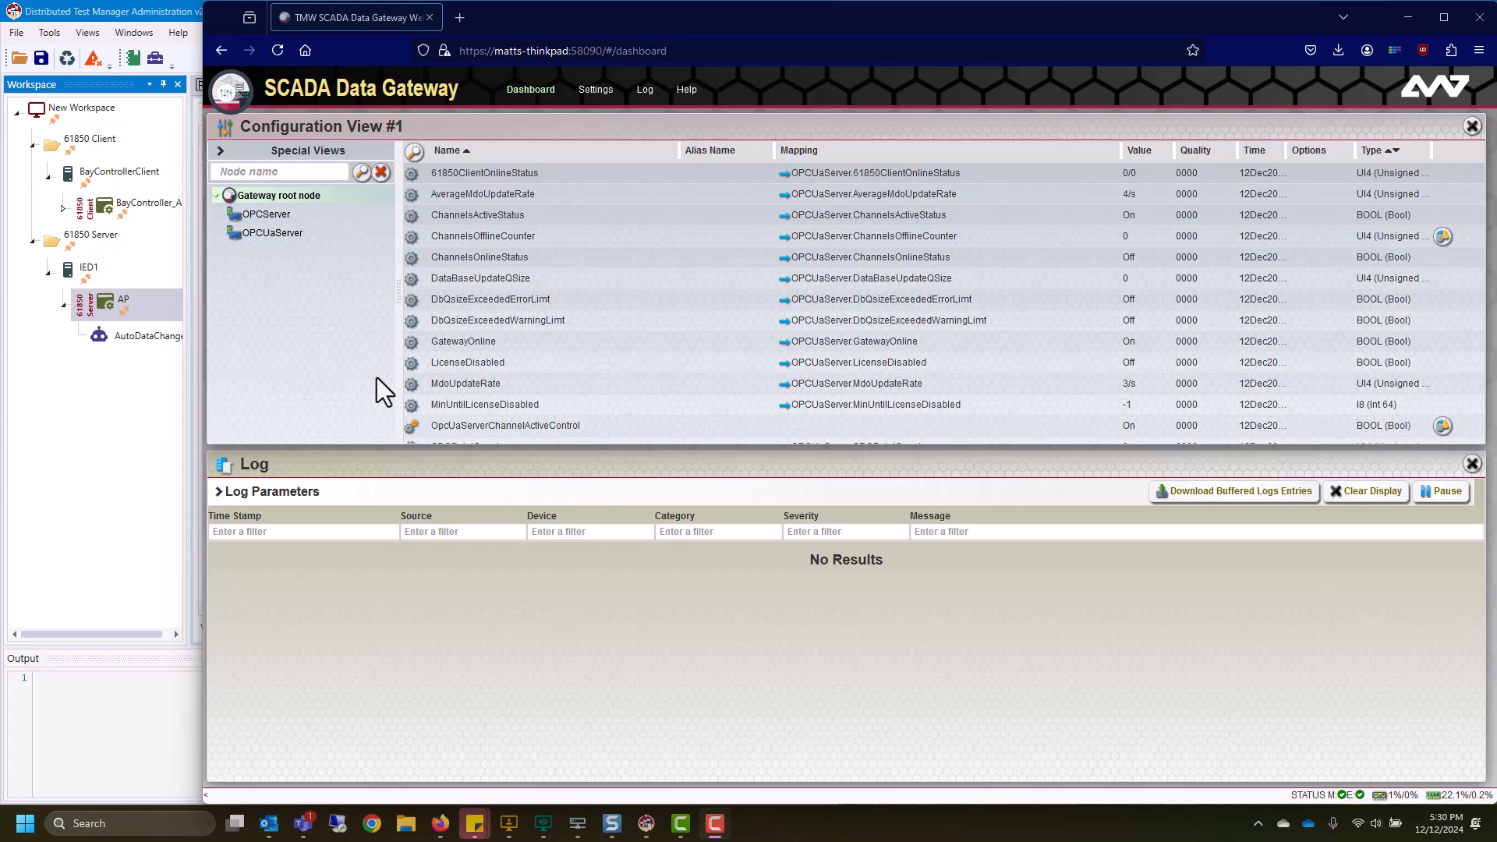
Start adding an IEC 61850 client to the gateway root node and name it 61850Client_102
click(114, 446)
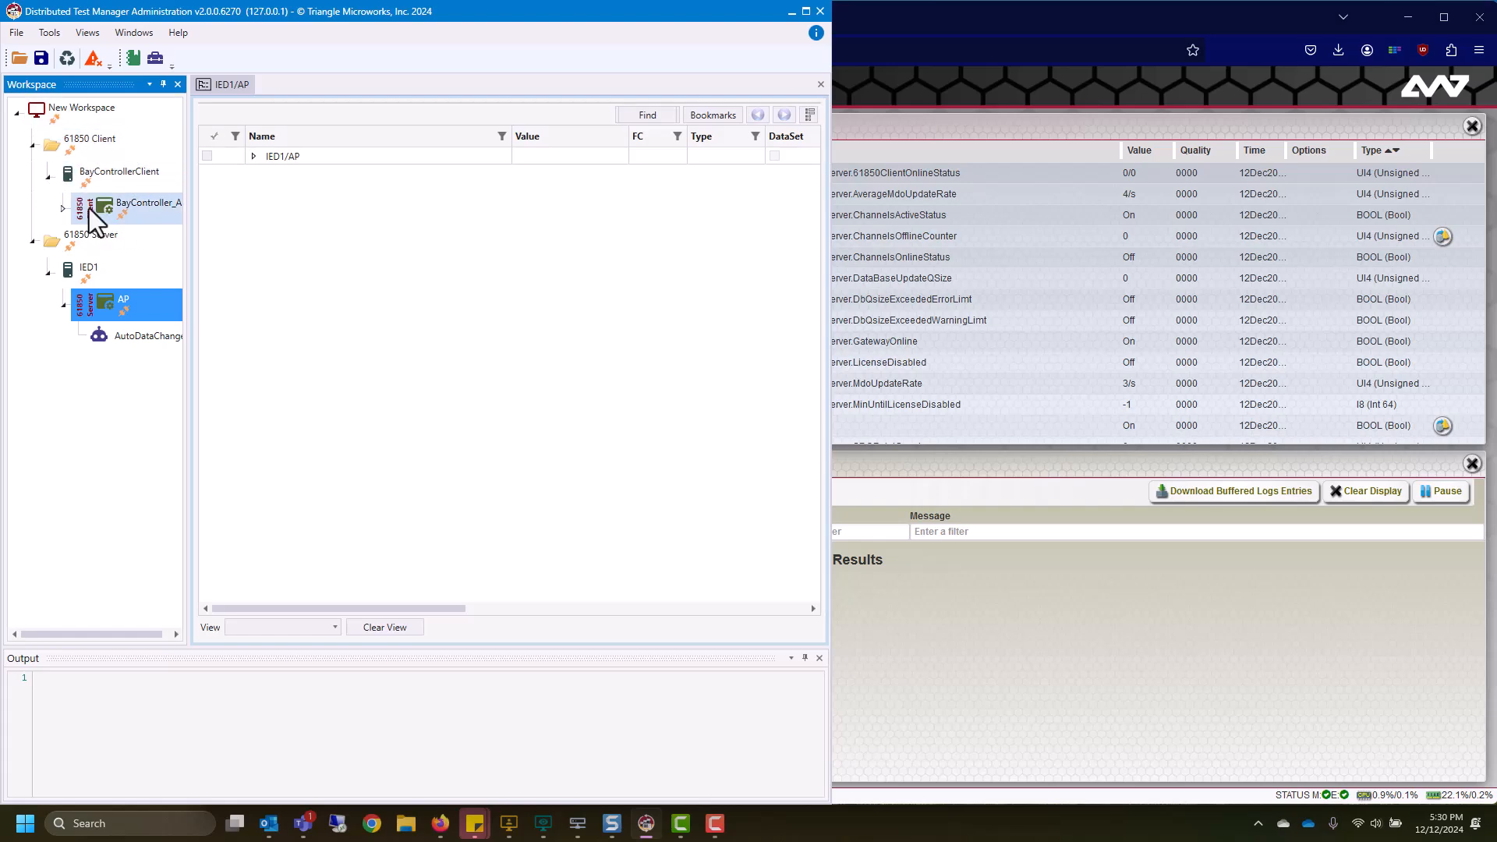
click(863, 15)
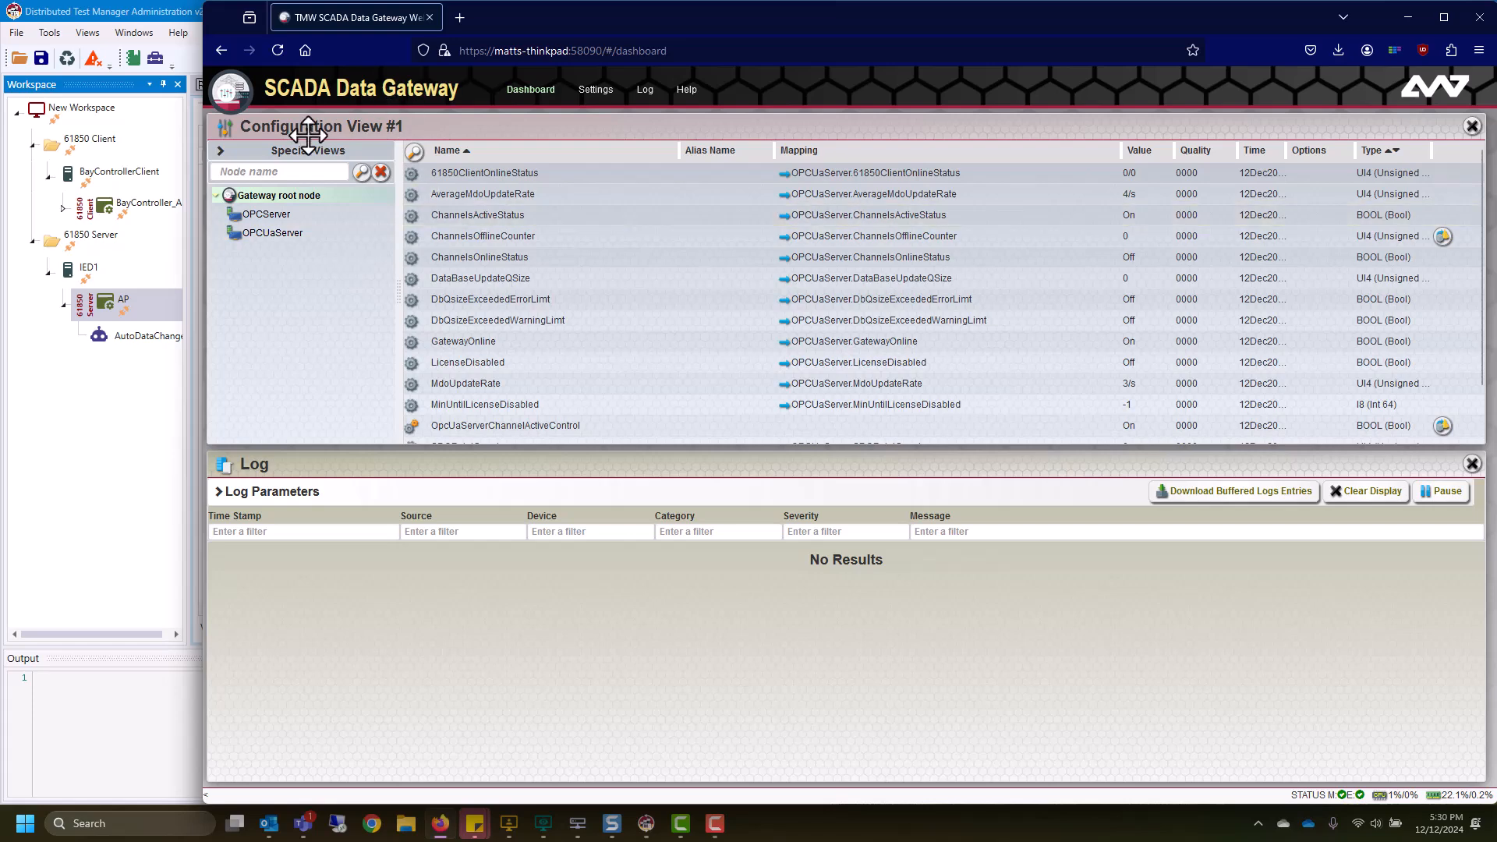
right_click(265, 208)
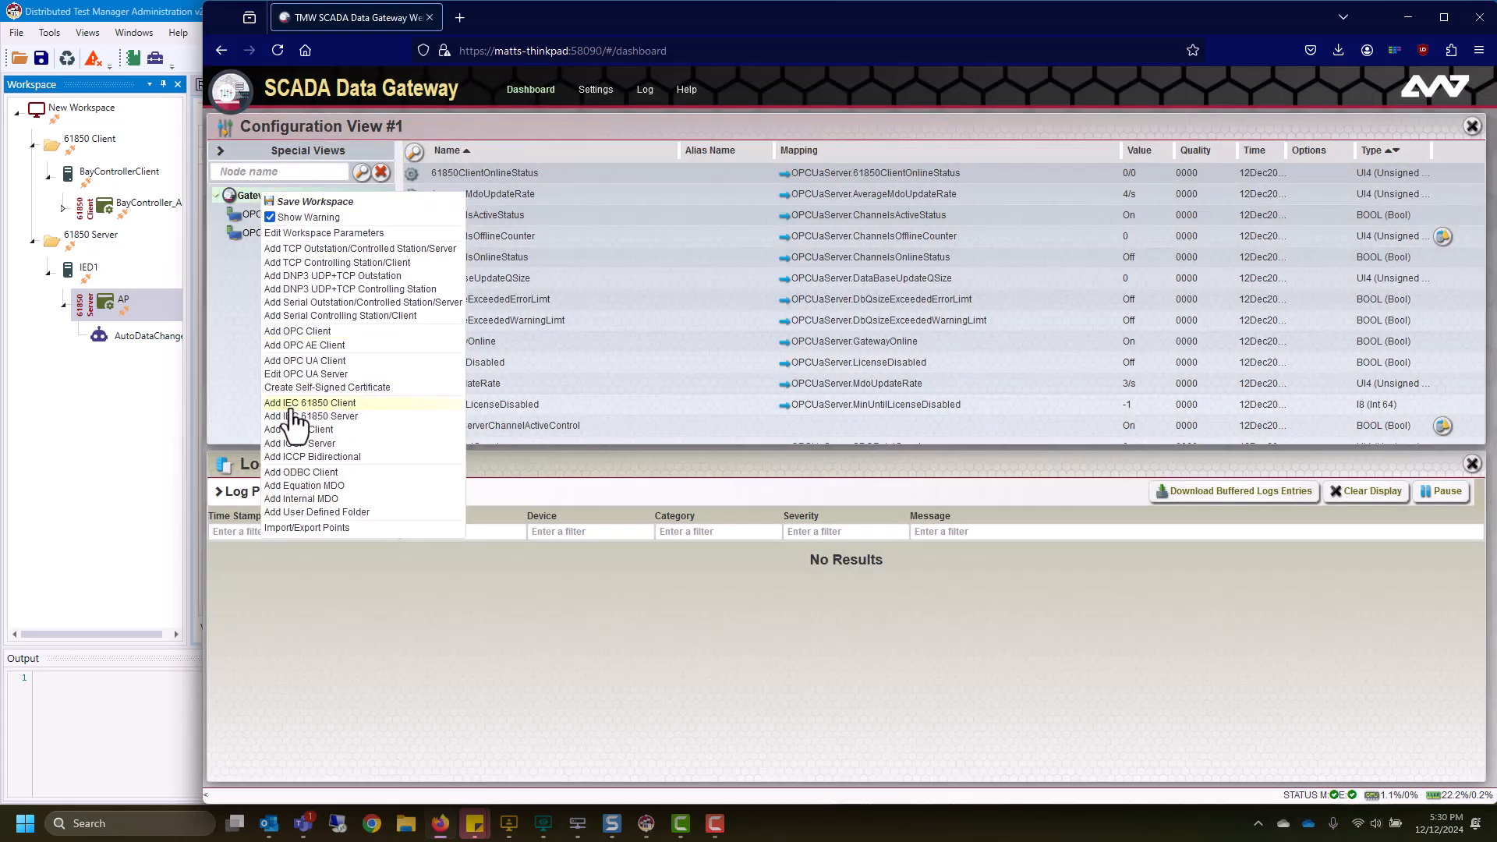
click(316, 404)
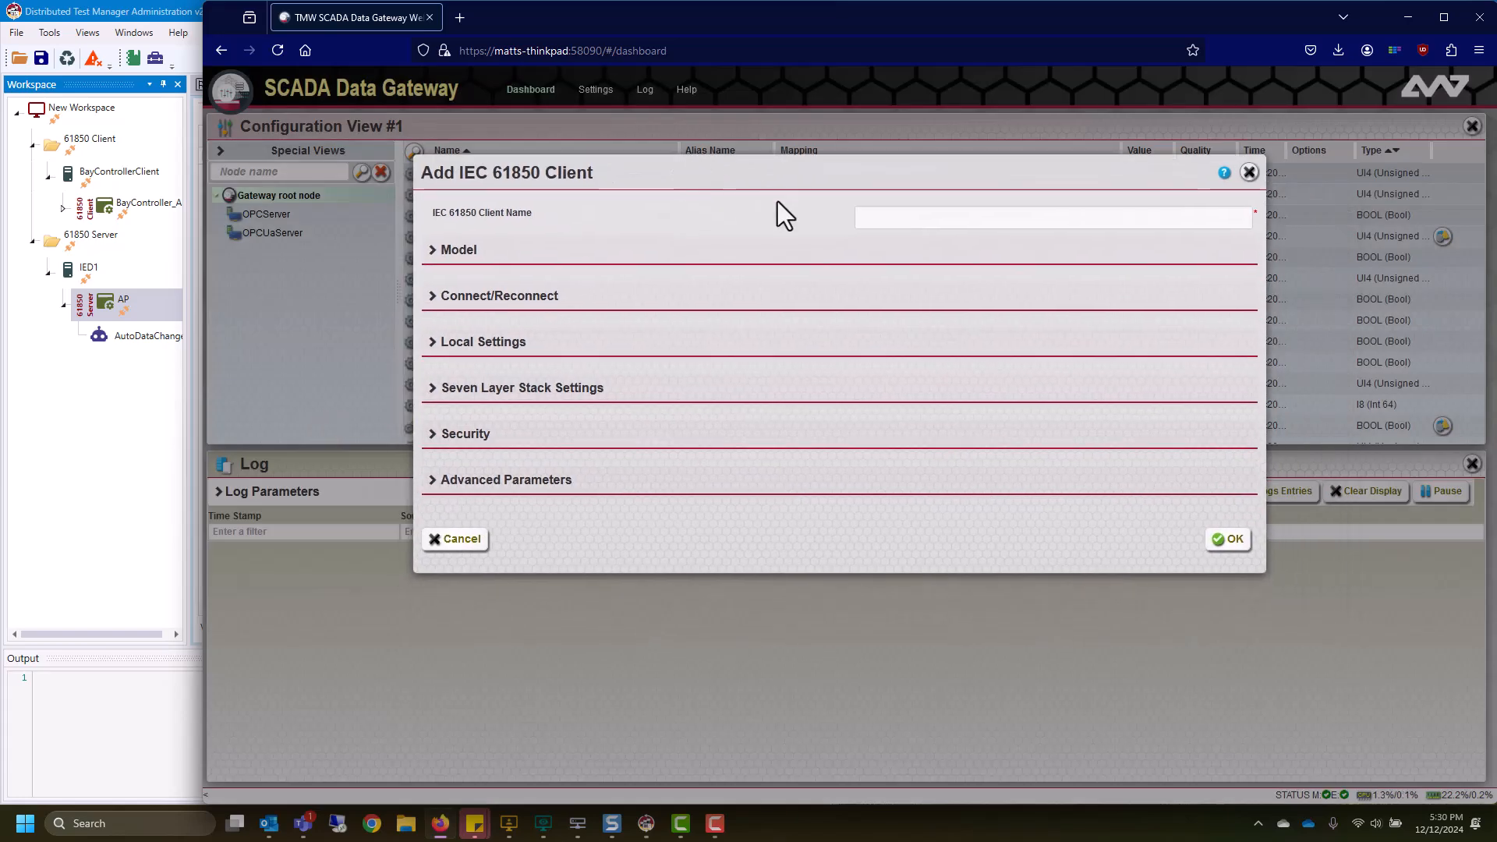
click(895, 221)
text(618)
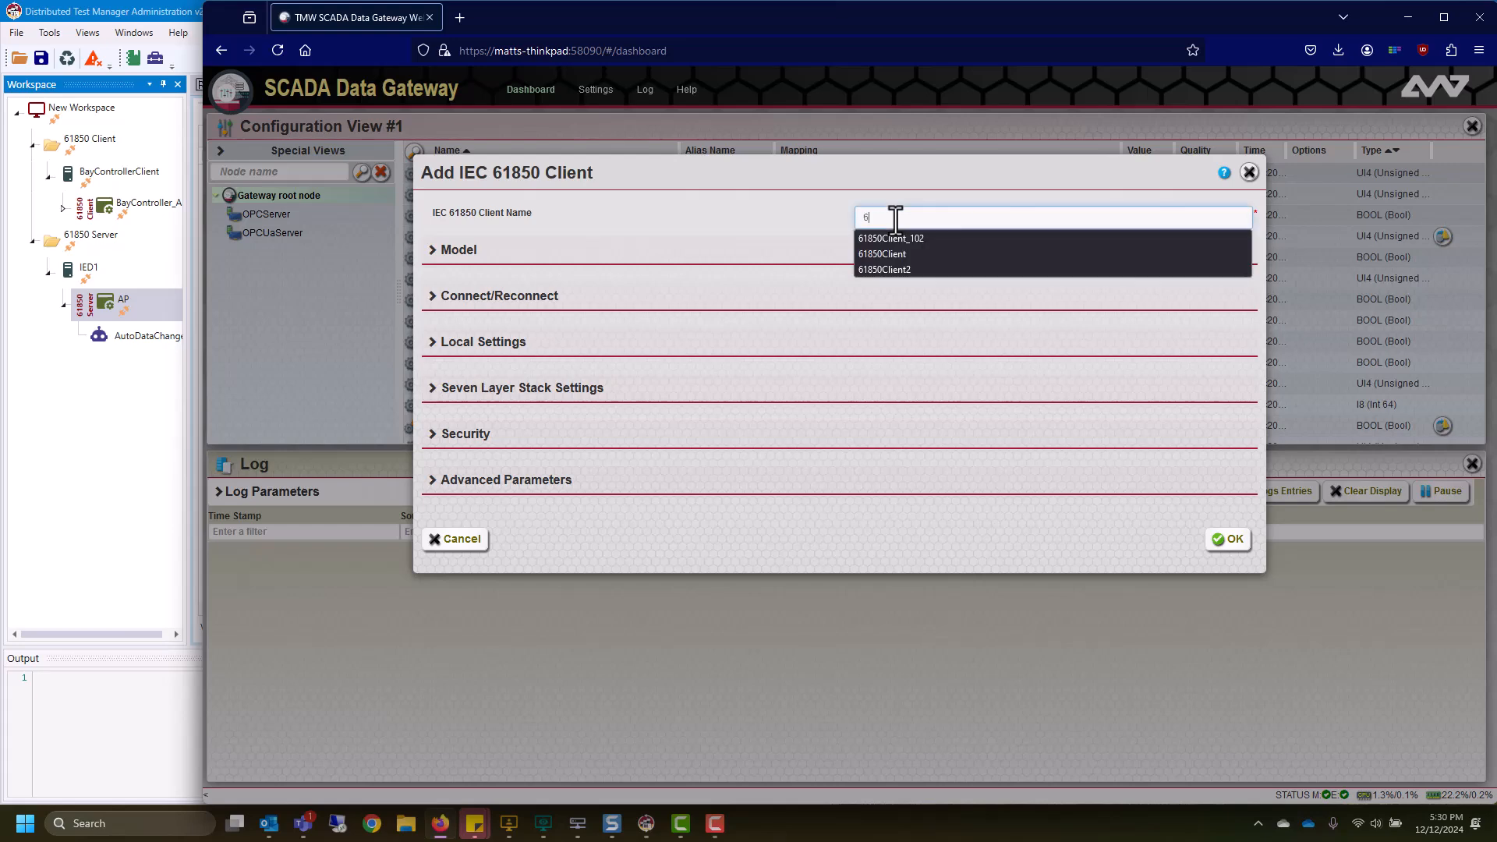
click(907, 238)
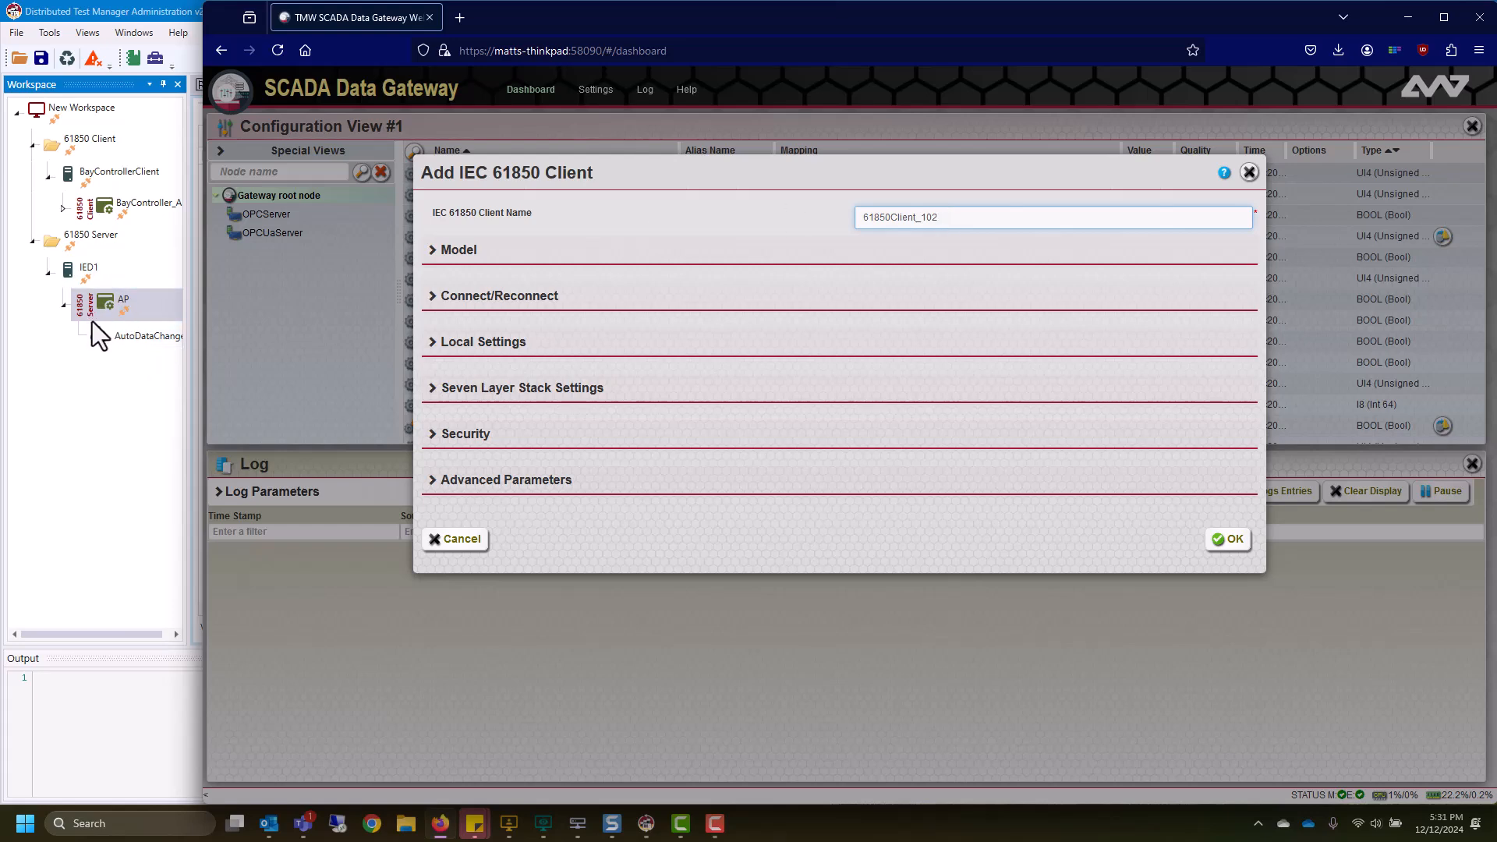
Examine the new client's model options for building from discovery or from an SCL file
click(433, 261)
drag(787, 171, 785, 78)
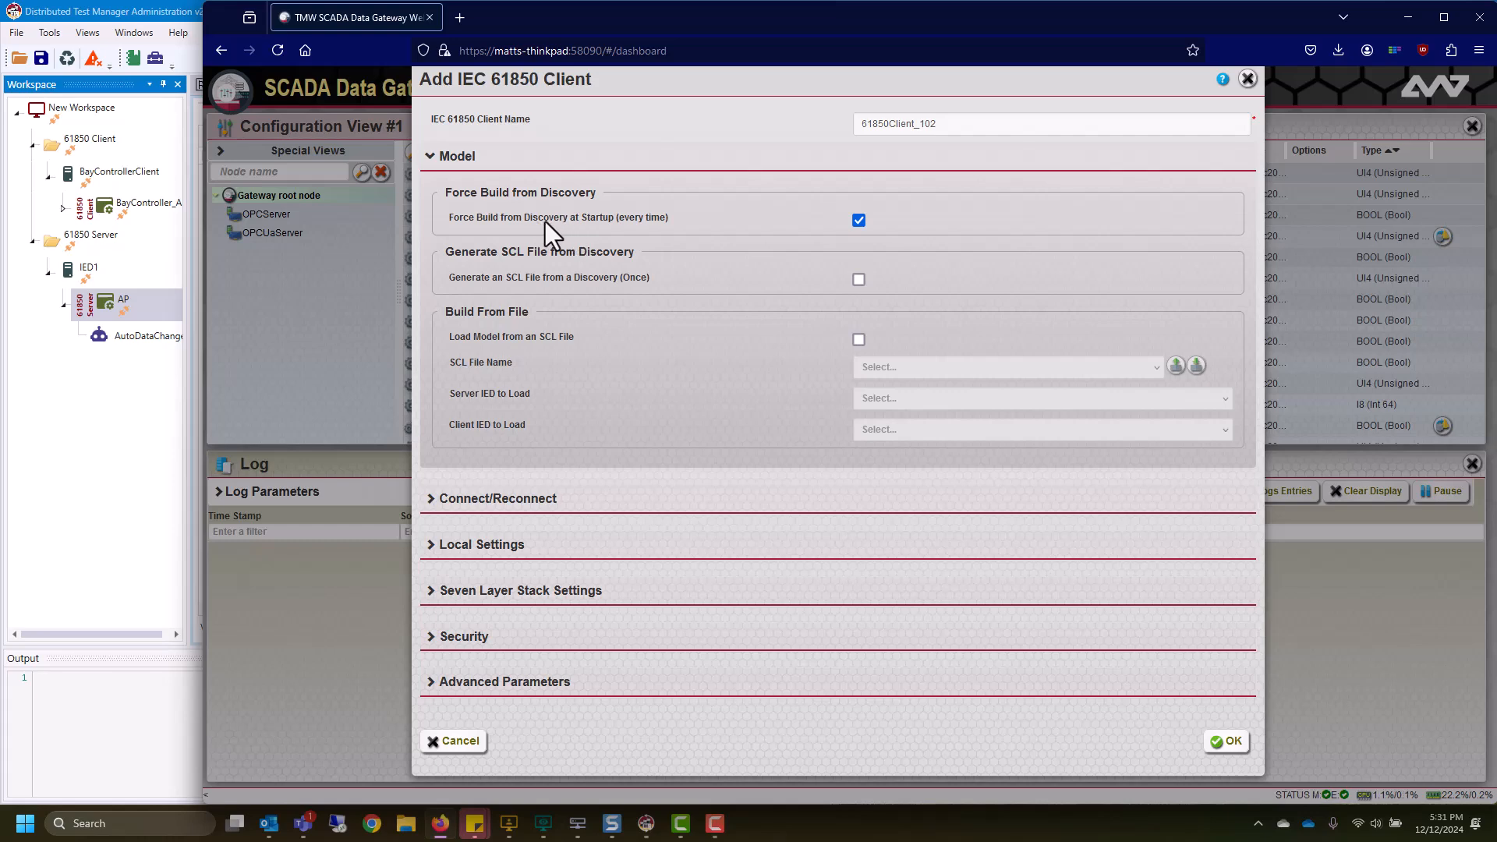
mouse_move(545, 221)
mouse_move(507, 345)
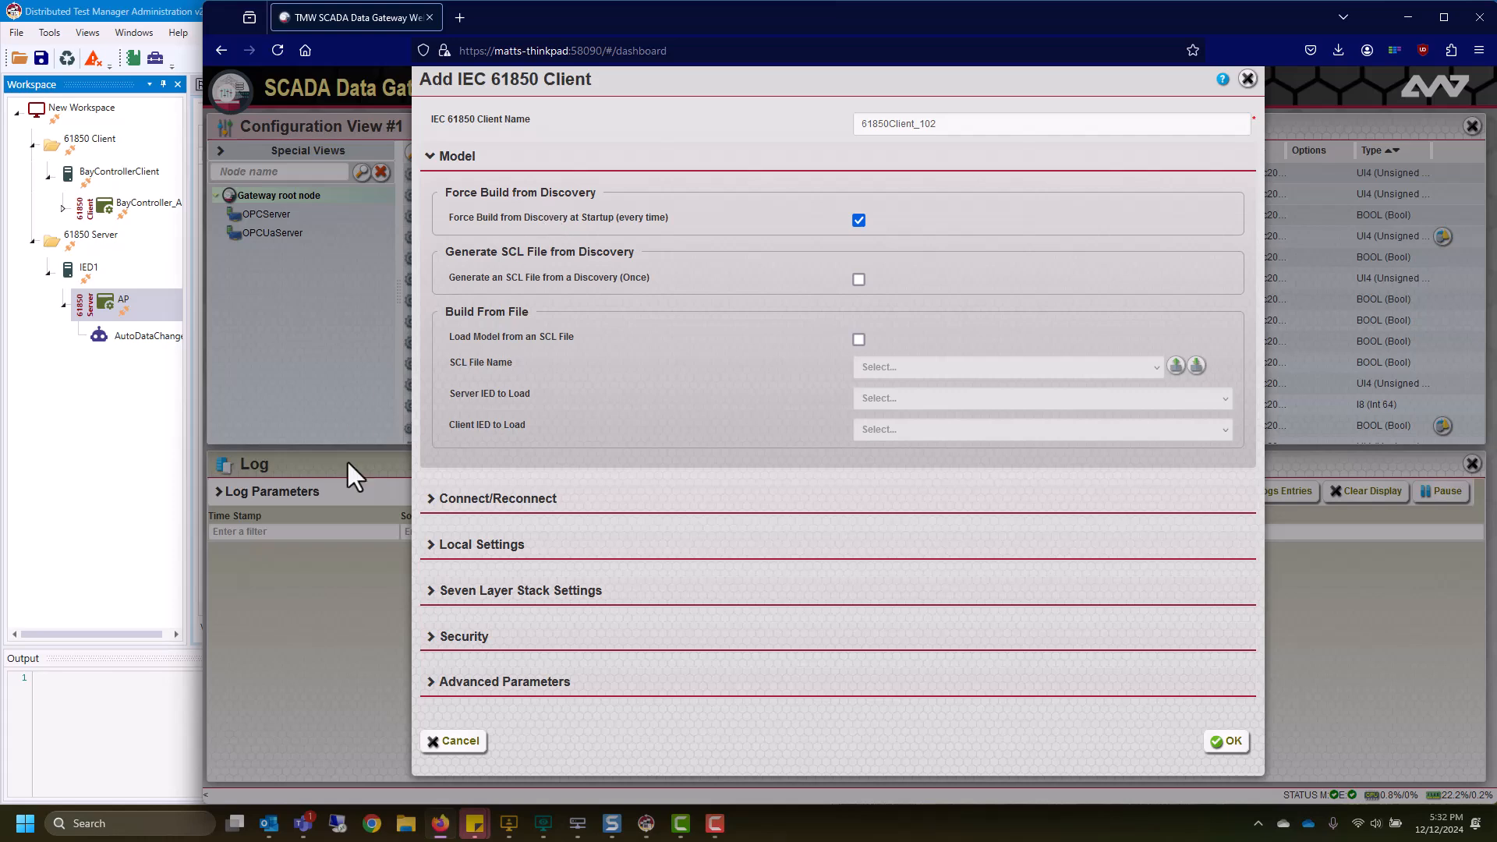
Review the connection, local and seven-layer stack settings, then create the client with the default server address 127.0.0.1 and port 102
click(424, 499)
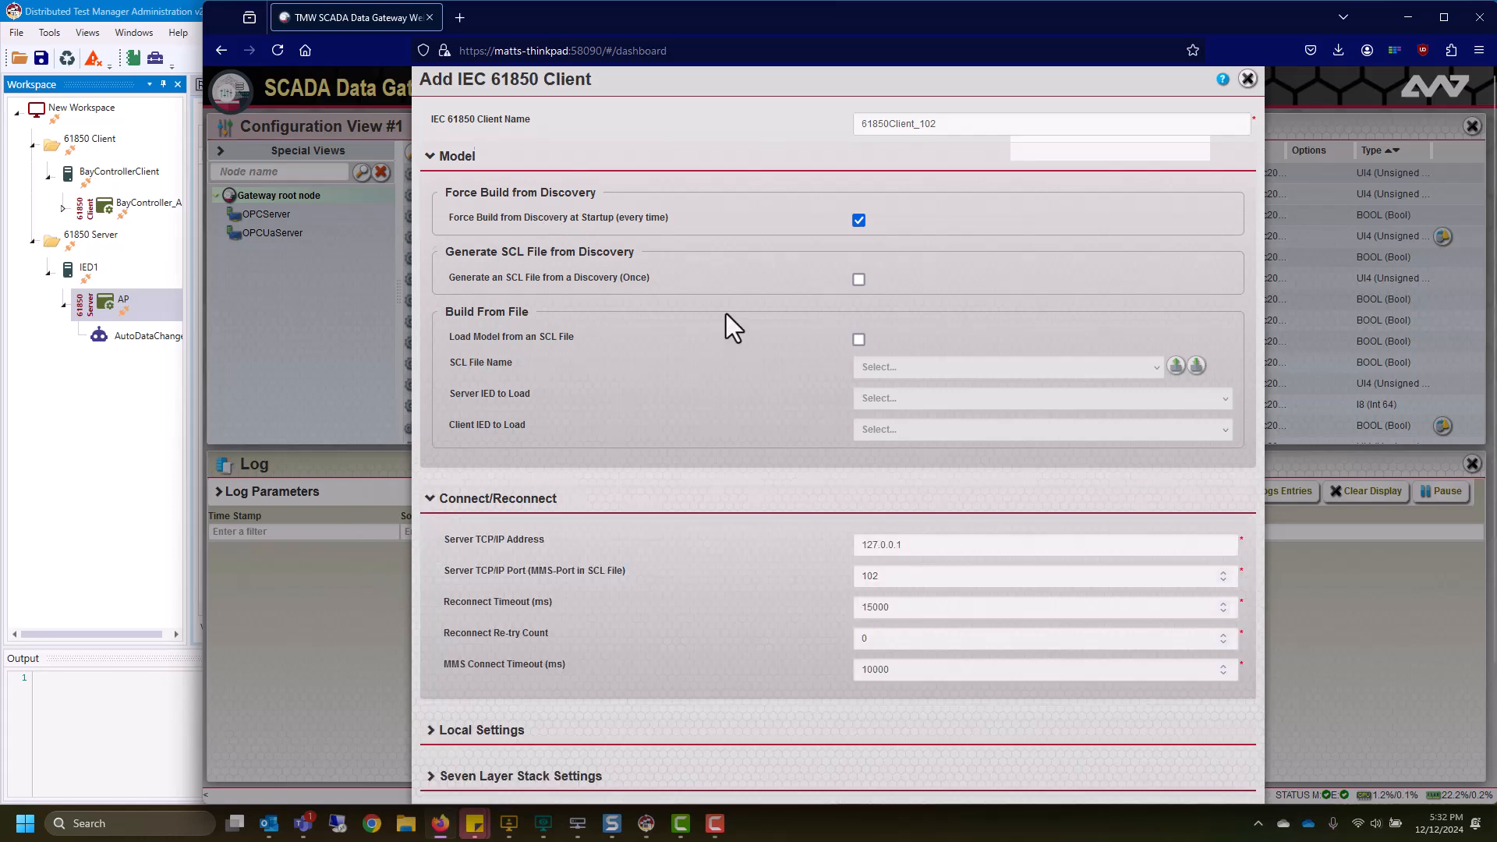
scroll(727, 313, down, 2)
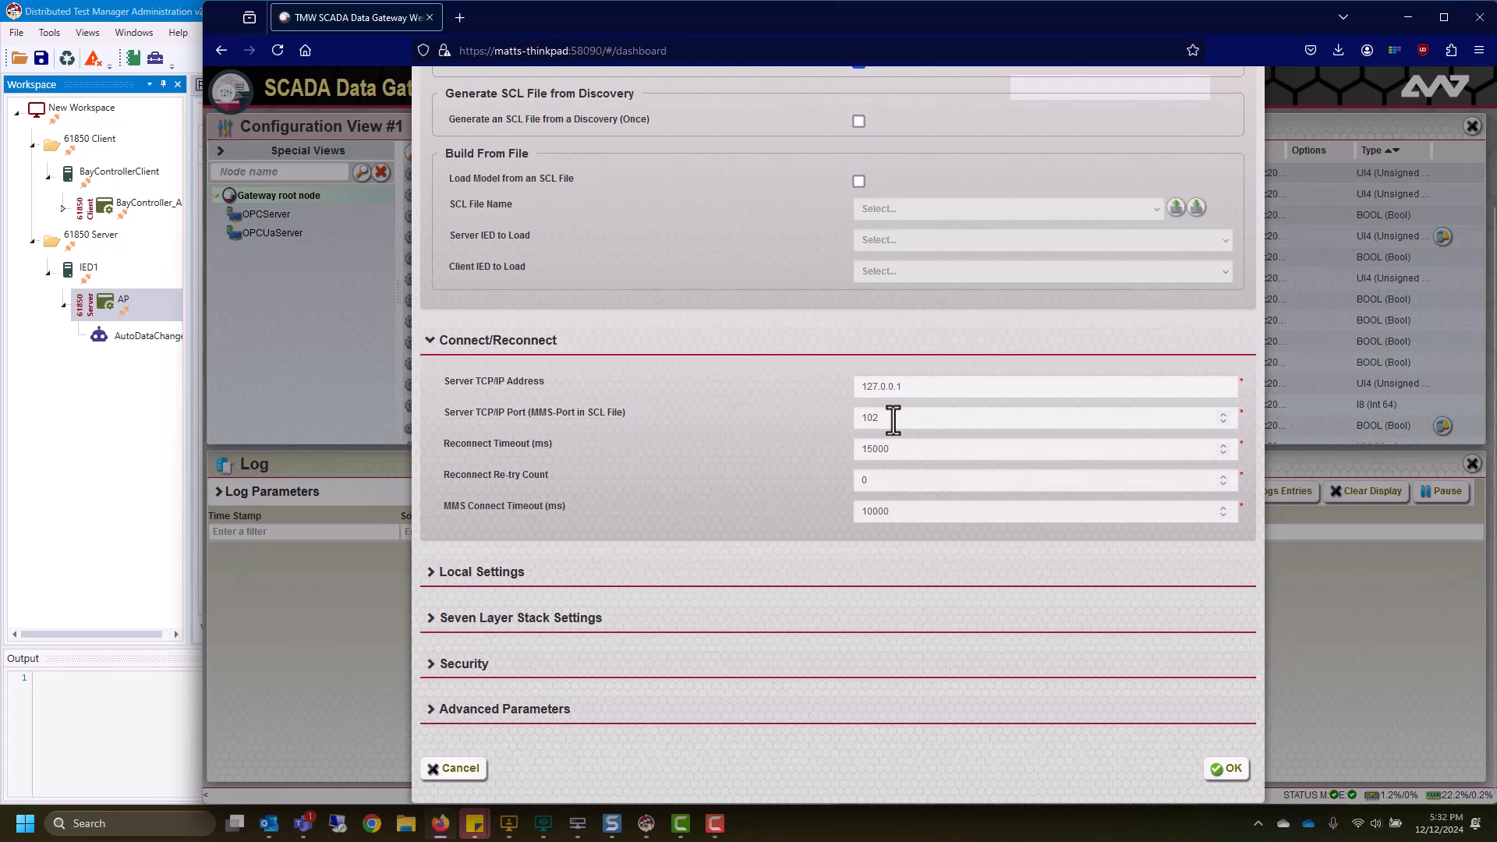
click(431, 573)
scroll(666, 558, down, 3)
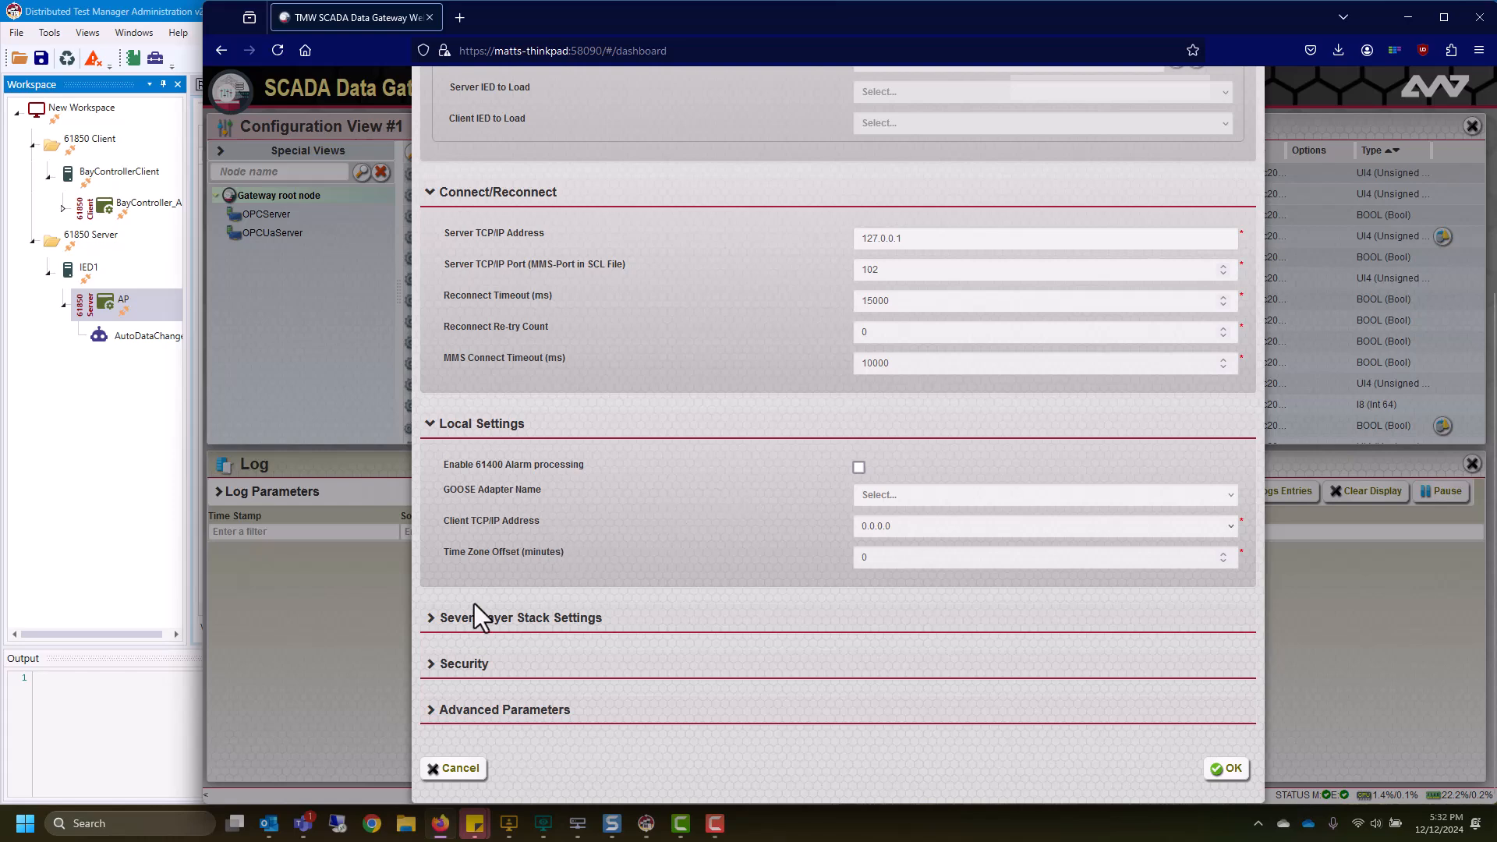
click(431, 620)
scroll(550, 599, down, 10)
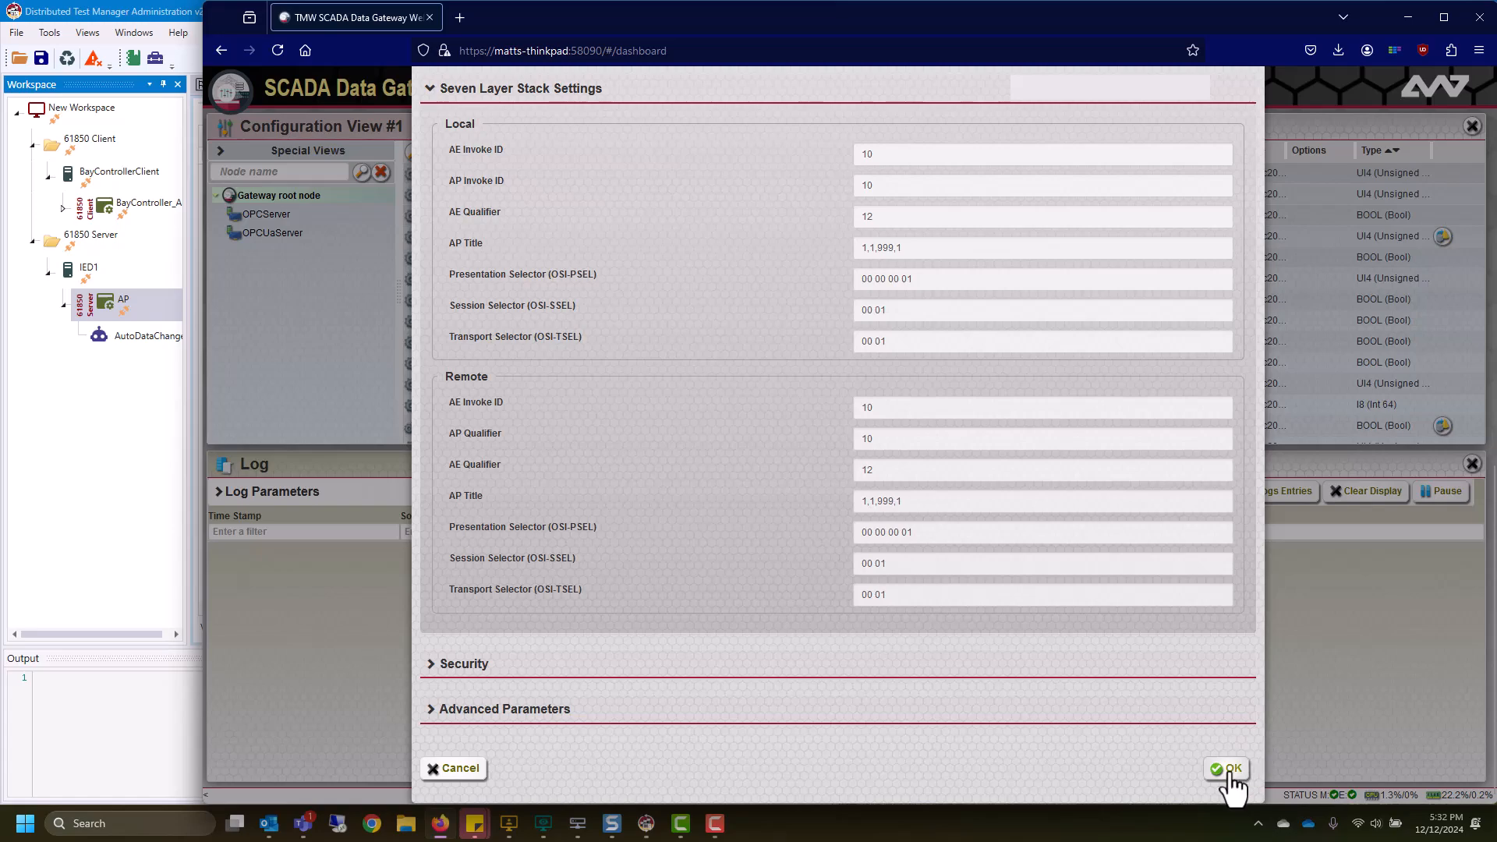
click(1227, 769)
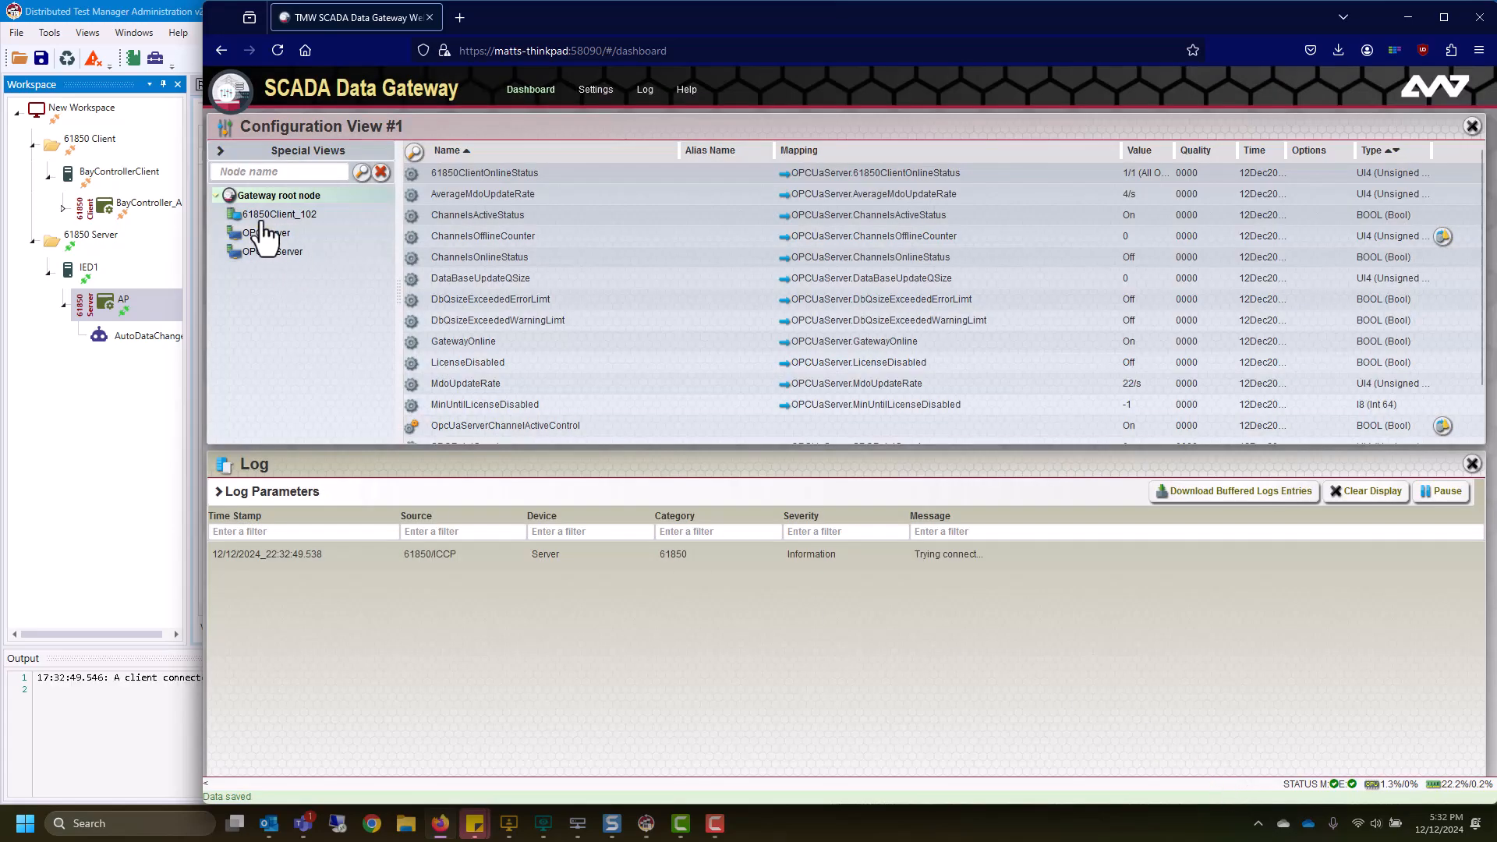
Check the client's connection in the gateway log and on the AP server in Distributed Test Manager
mouse_move(264, 219)
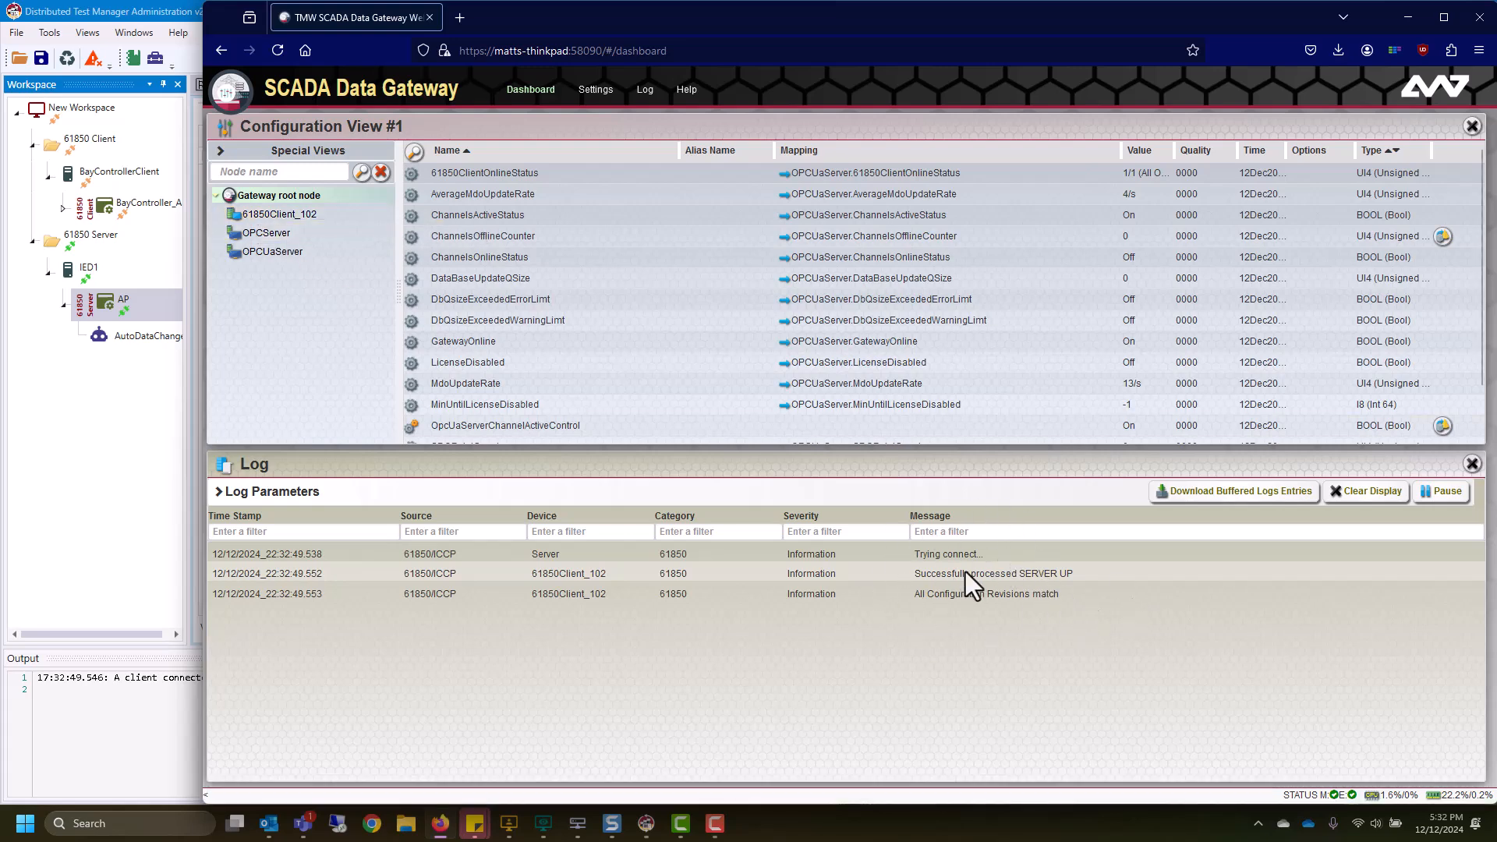
click(115, 399)
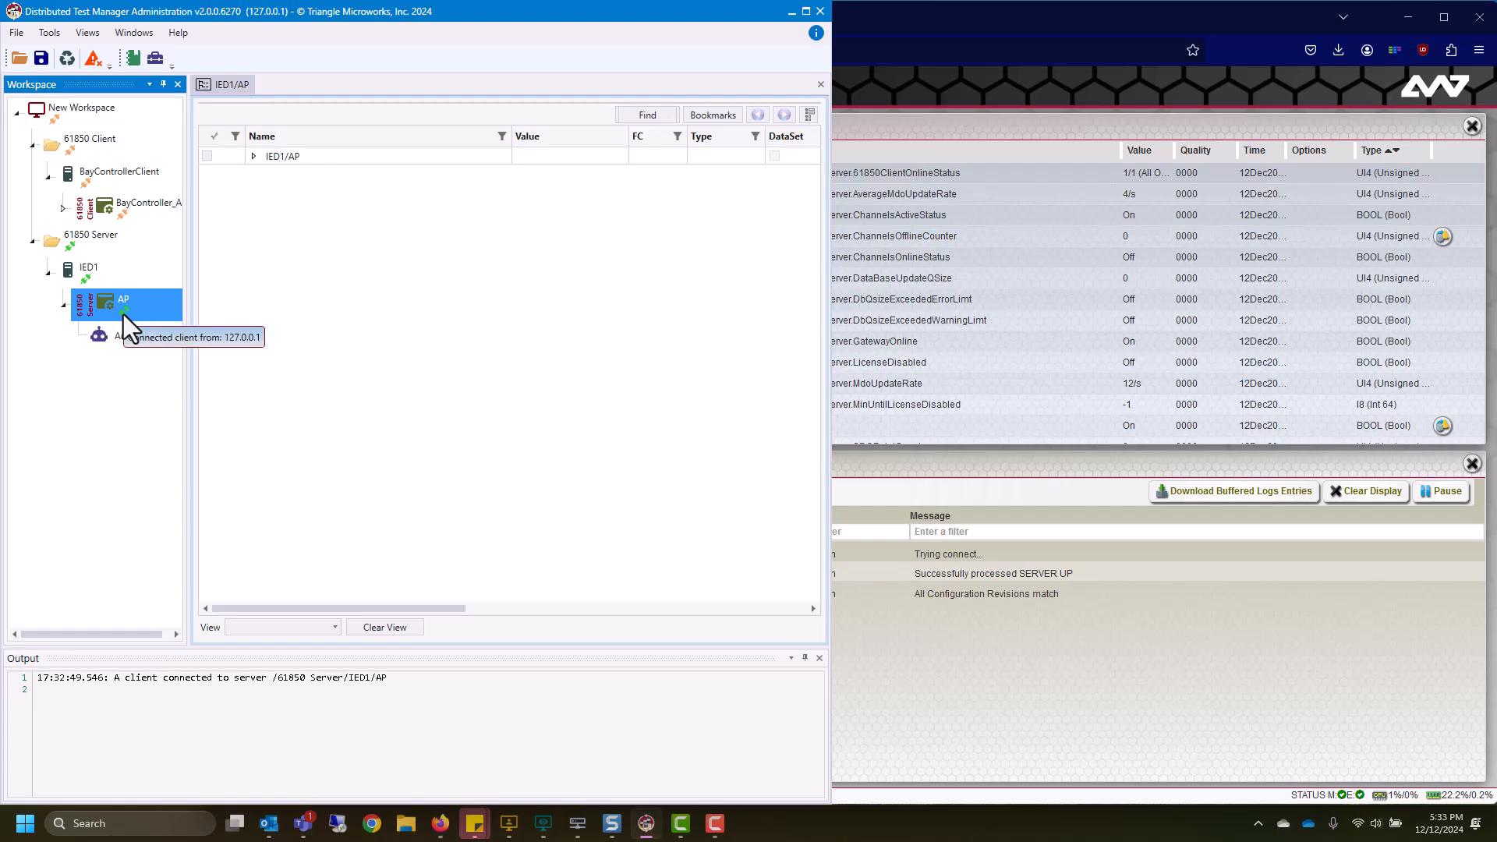
click(998, 685)
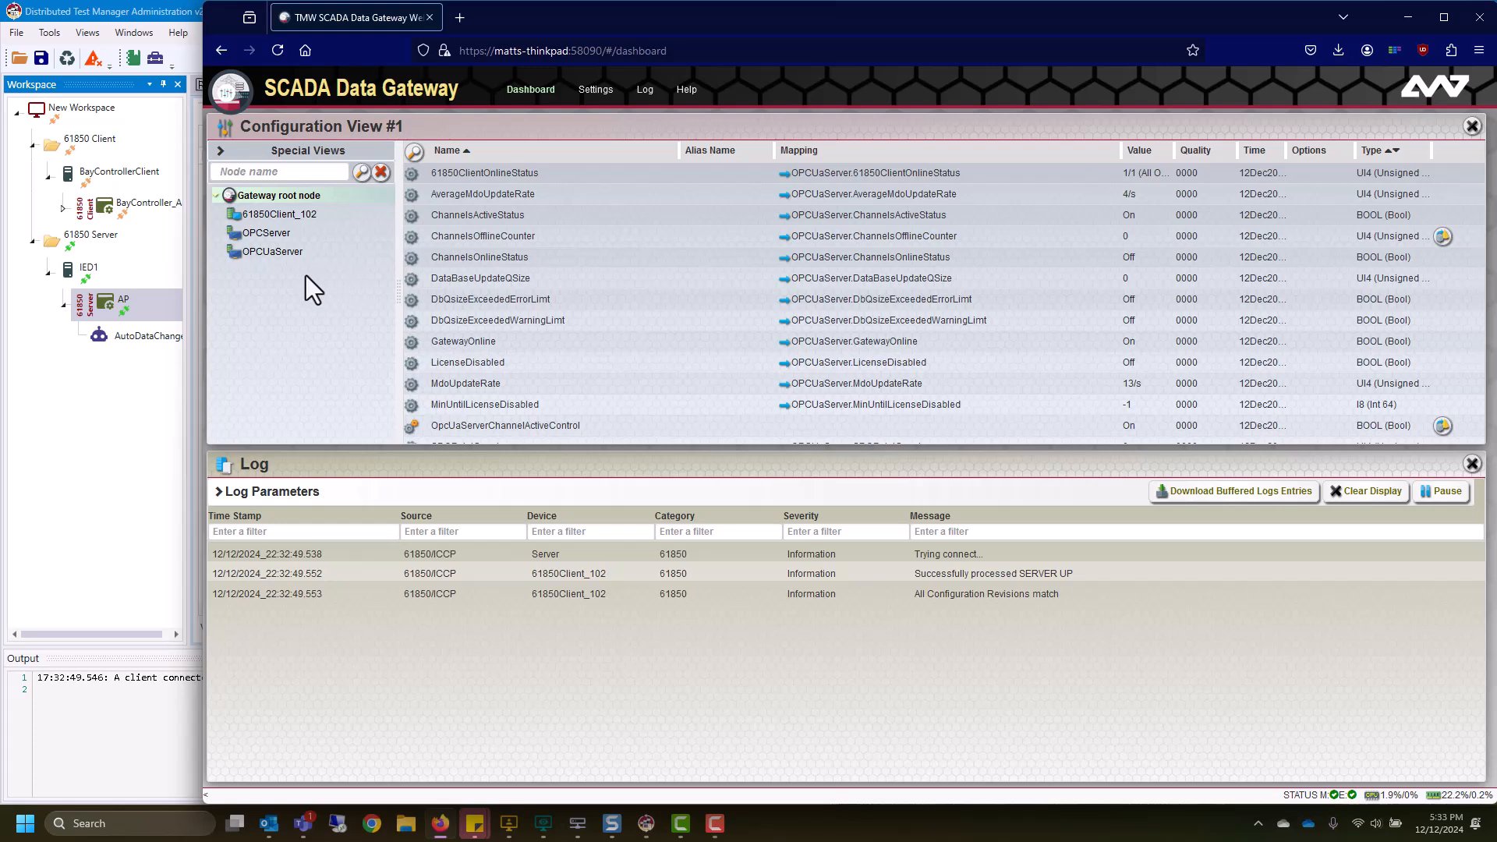
Switch to Distributed Test Manager and examine the members of the INTERLOCK data set under IED1/AP, IED1Q, LLN0
right_click(287, 220)
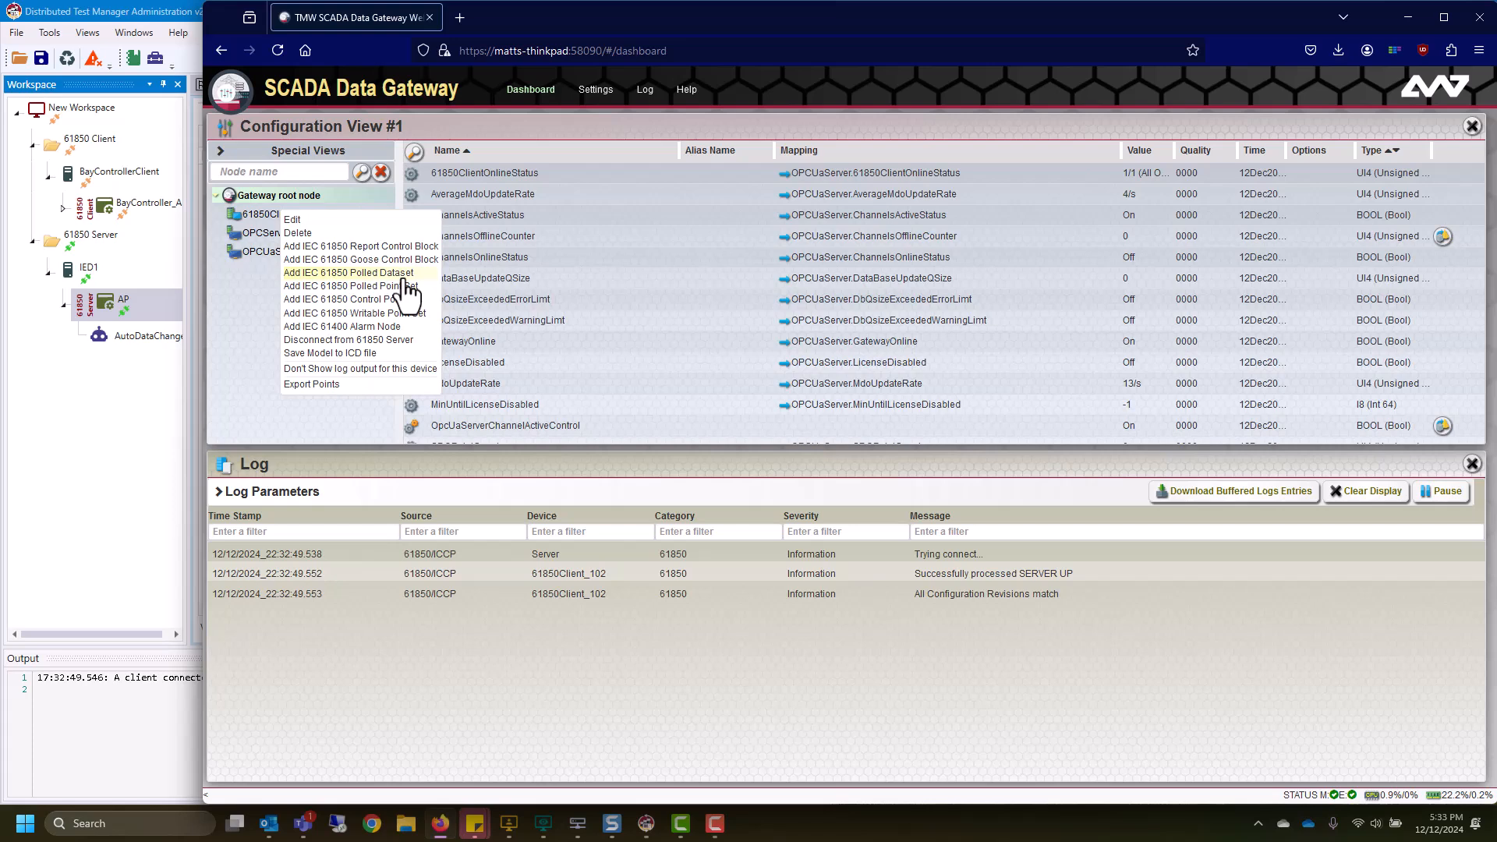
click(108, 442)
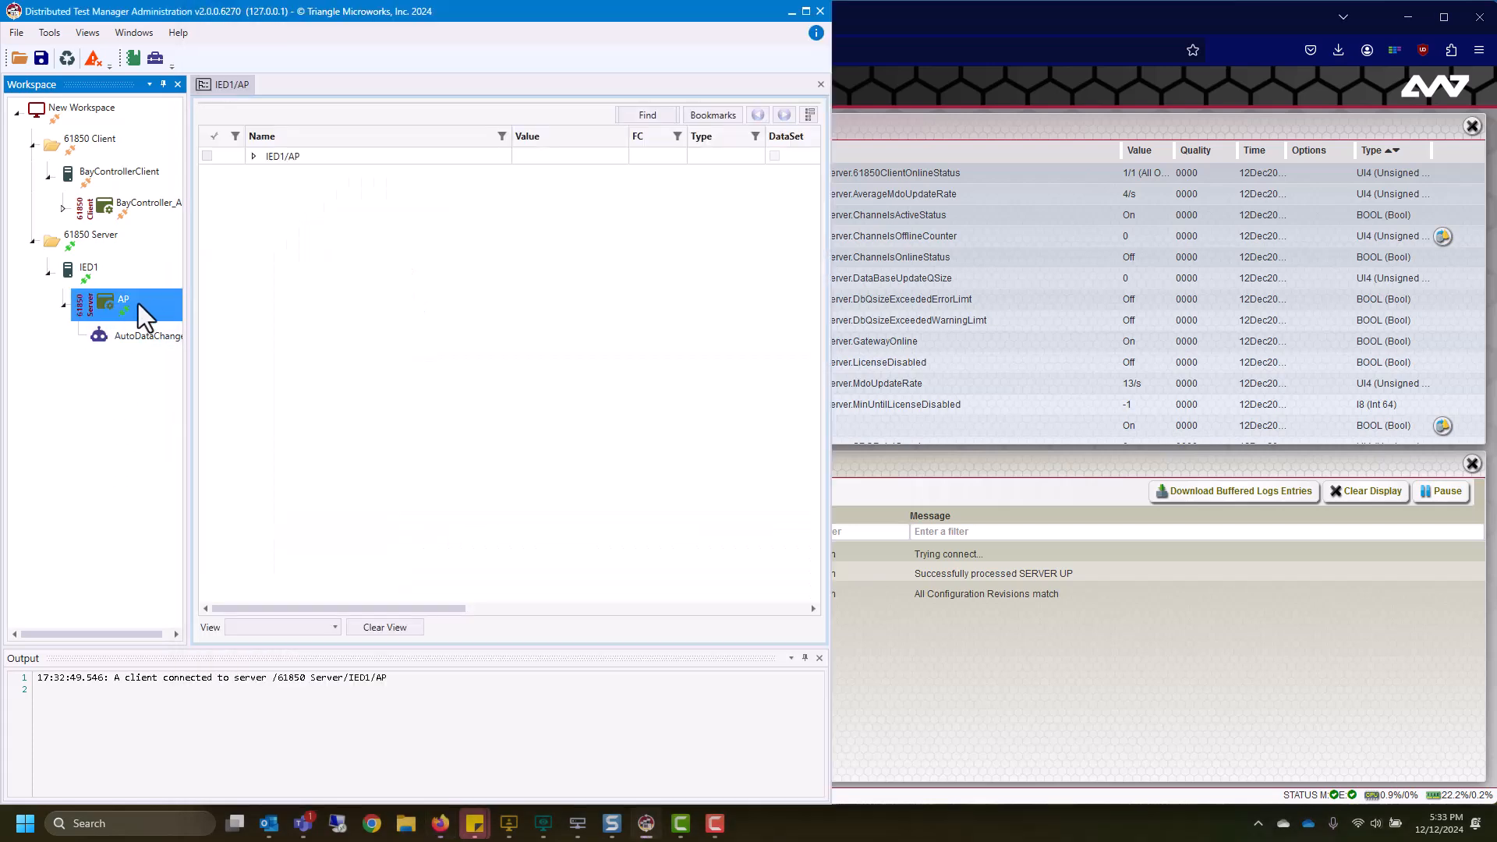
click(254, 158)
click(269, 174)
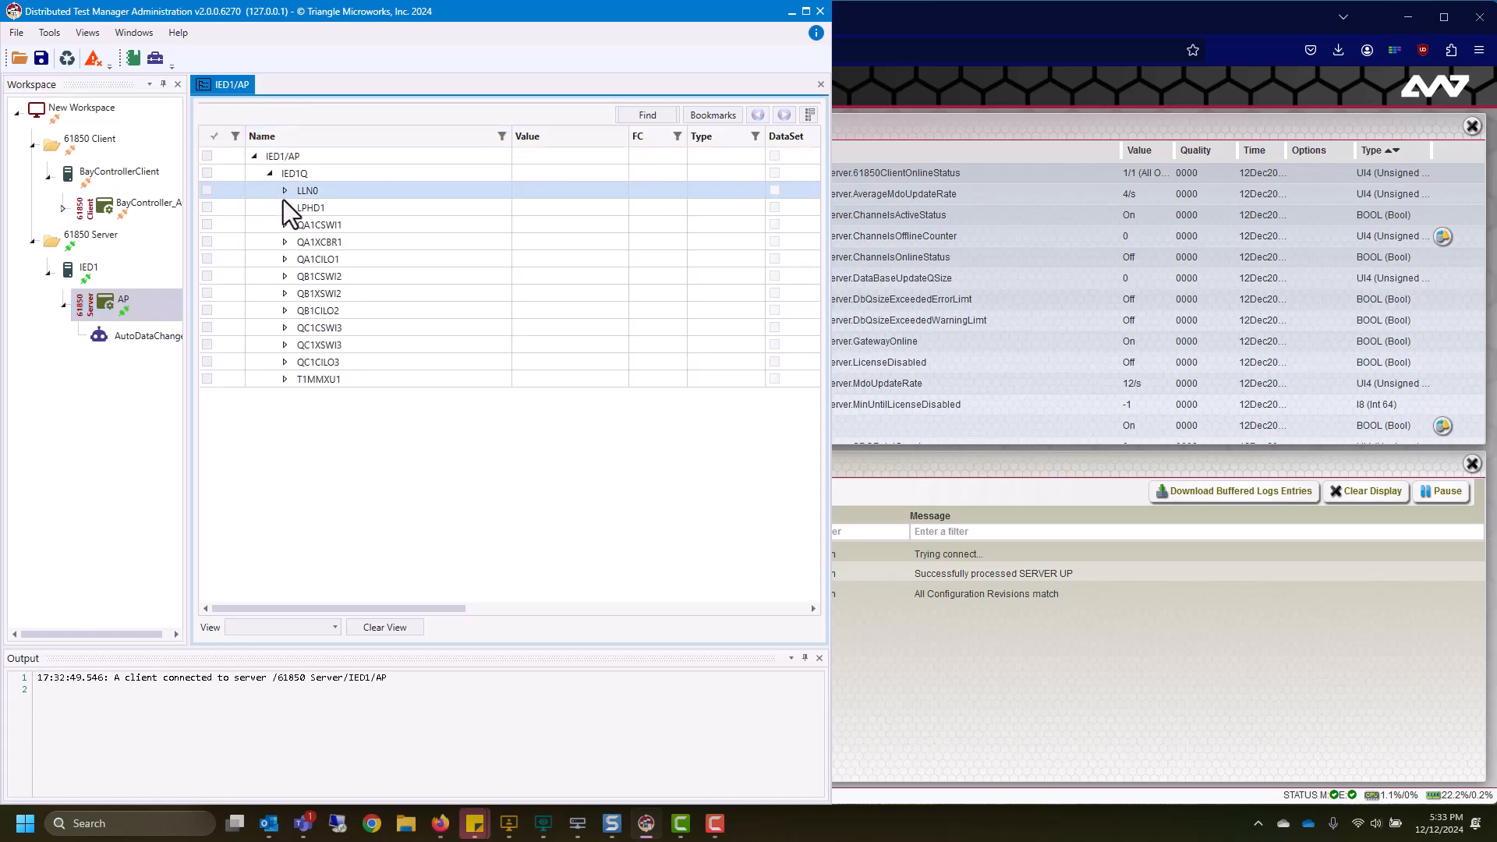
click(284, 192)
click(301, 277)
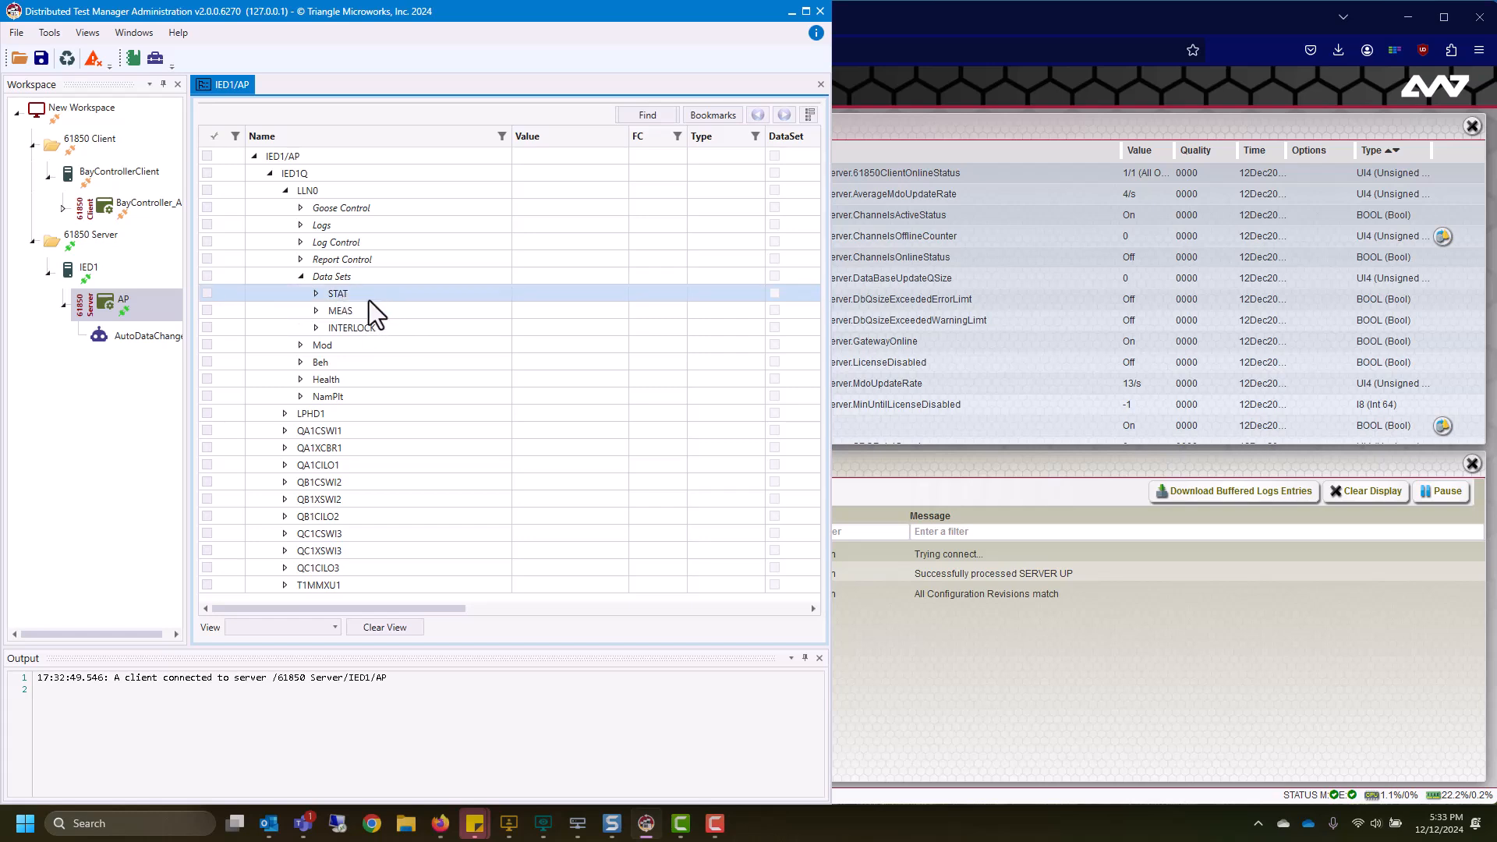
click(316, 328)
drag(510, 136, 498, 138)
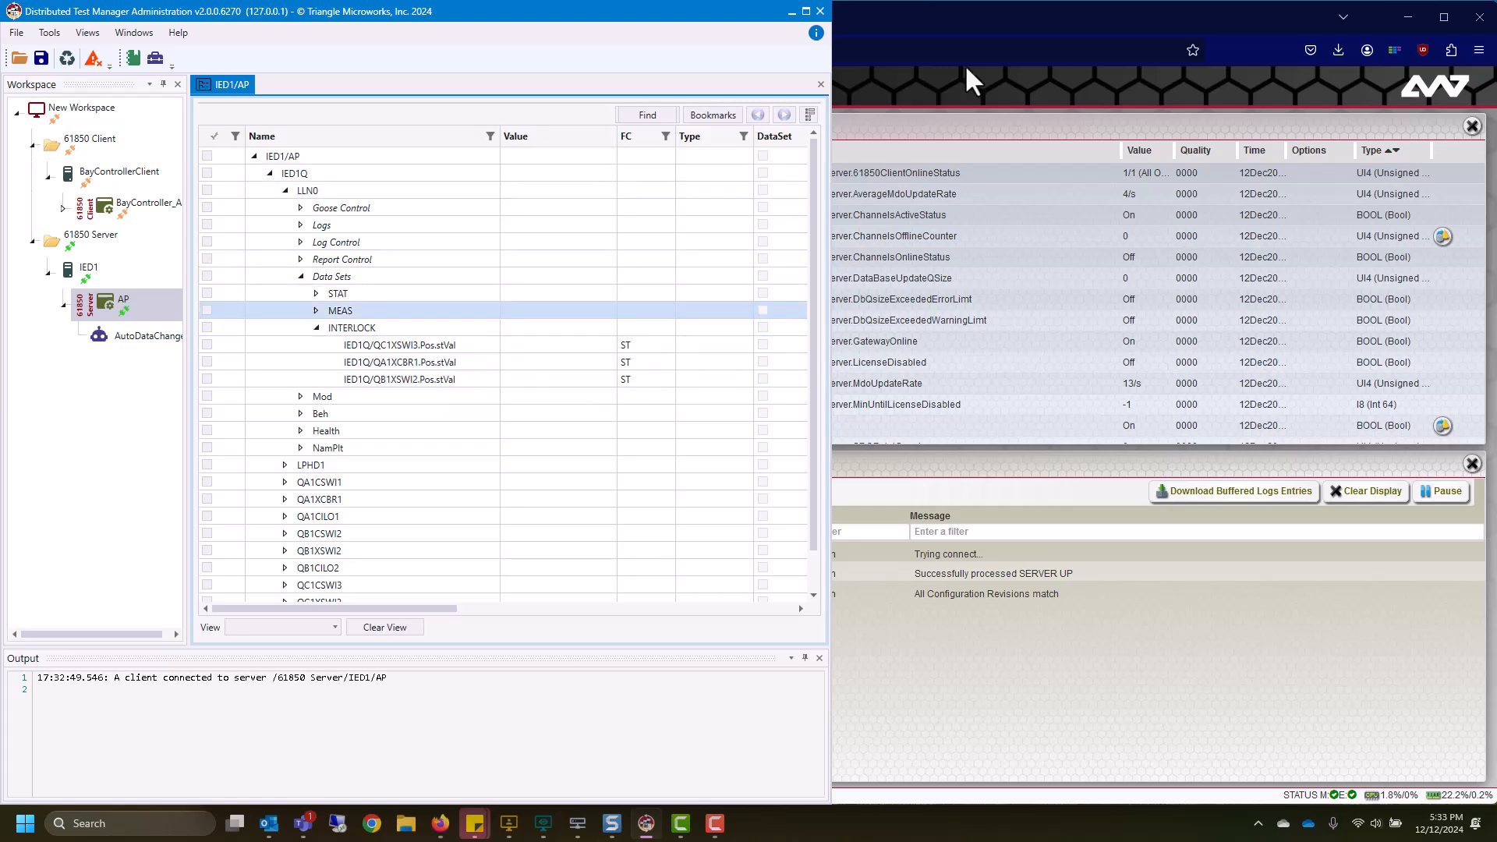
Return to SCADA Data Gateway and add the polled dataset IED1Q/LLN0.INTERLOCK to 61850Client_102
click(1012, 12)
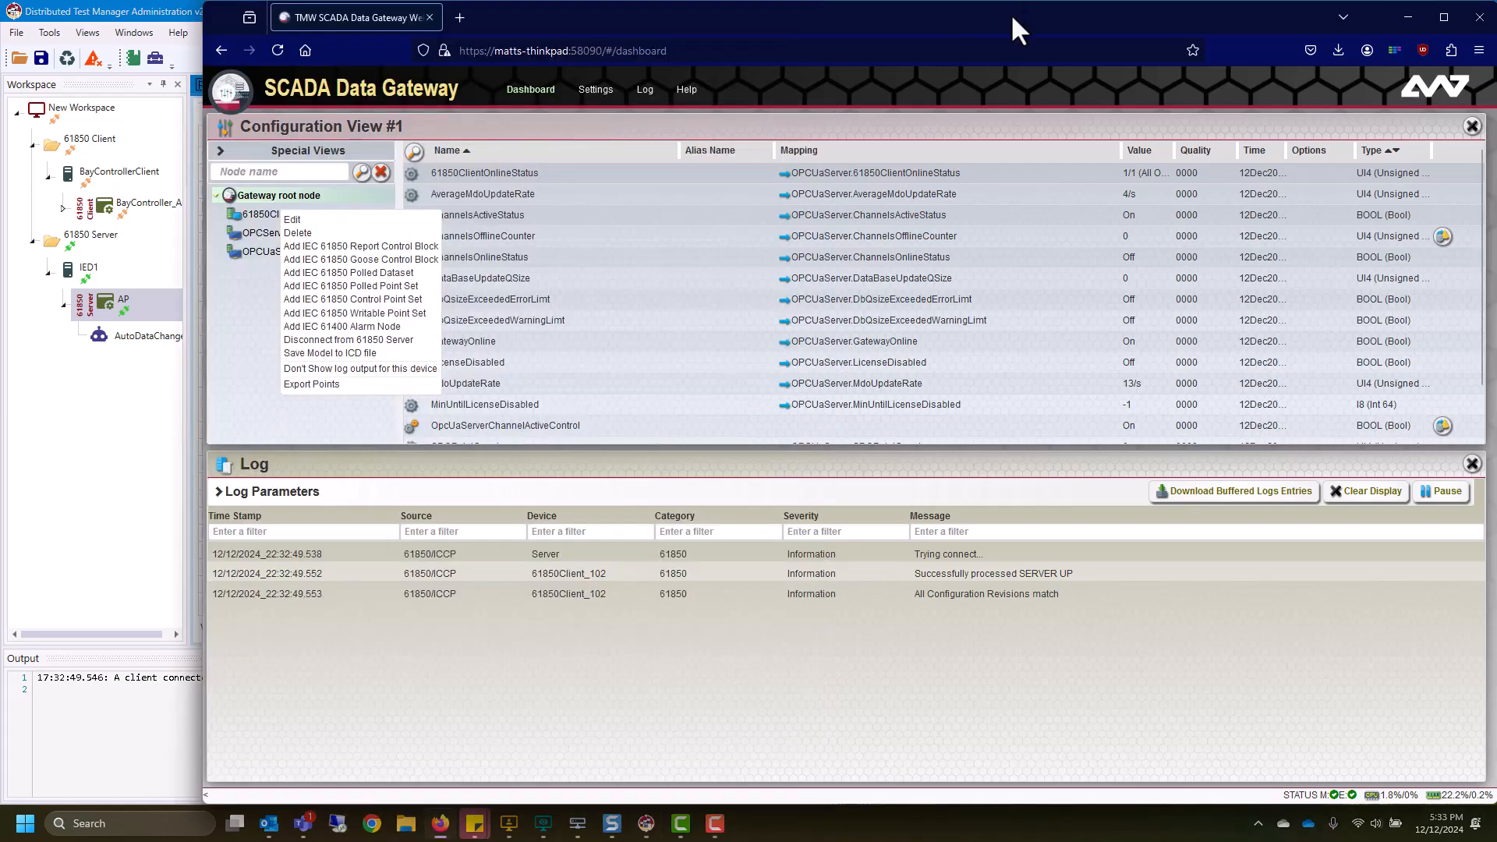
click(404, 273)
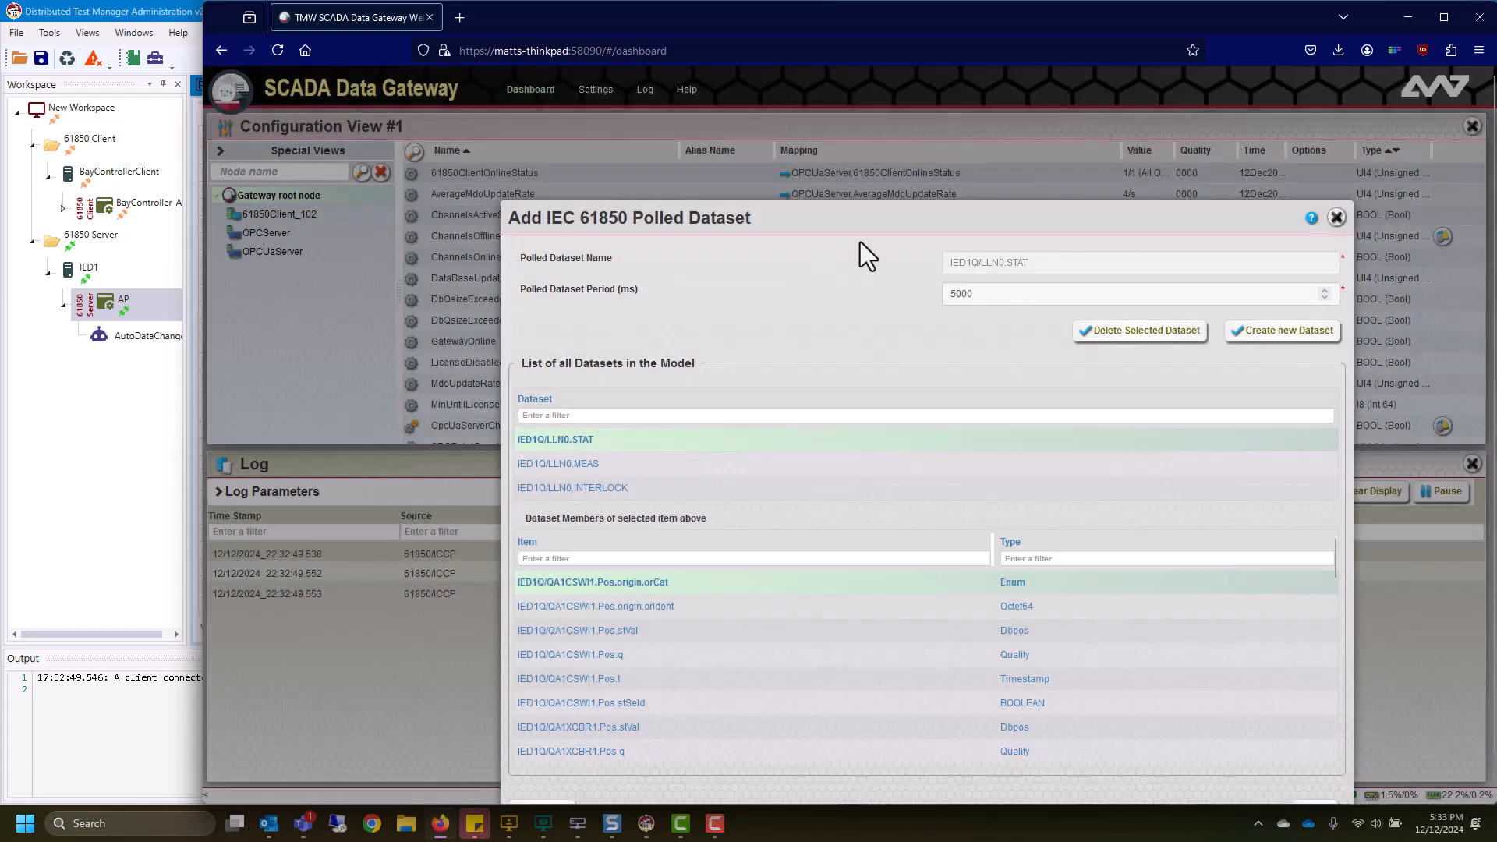
drag(858, 218, 792, 67)
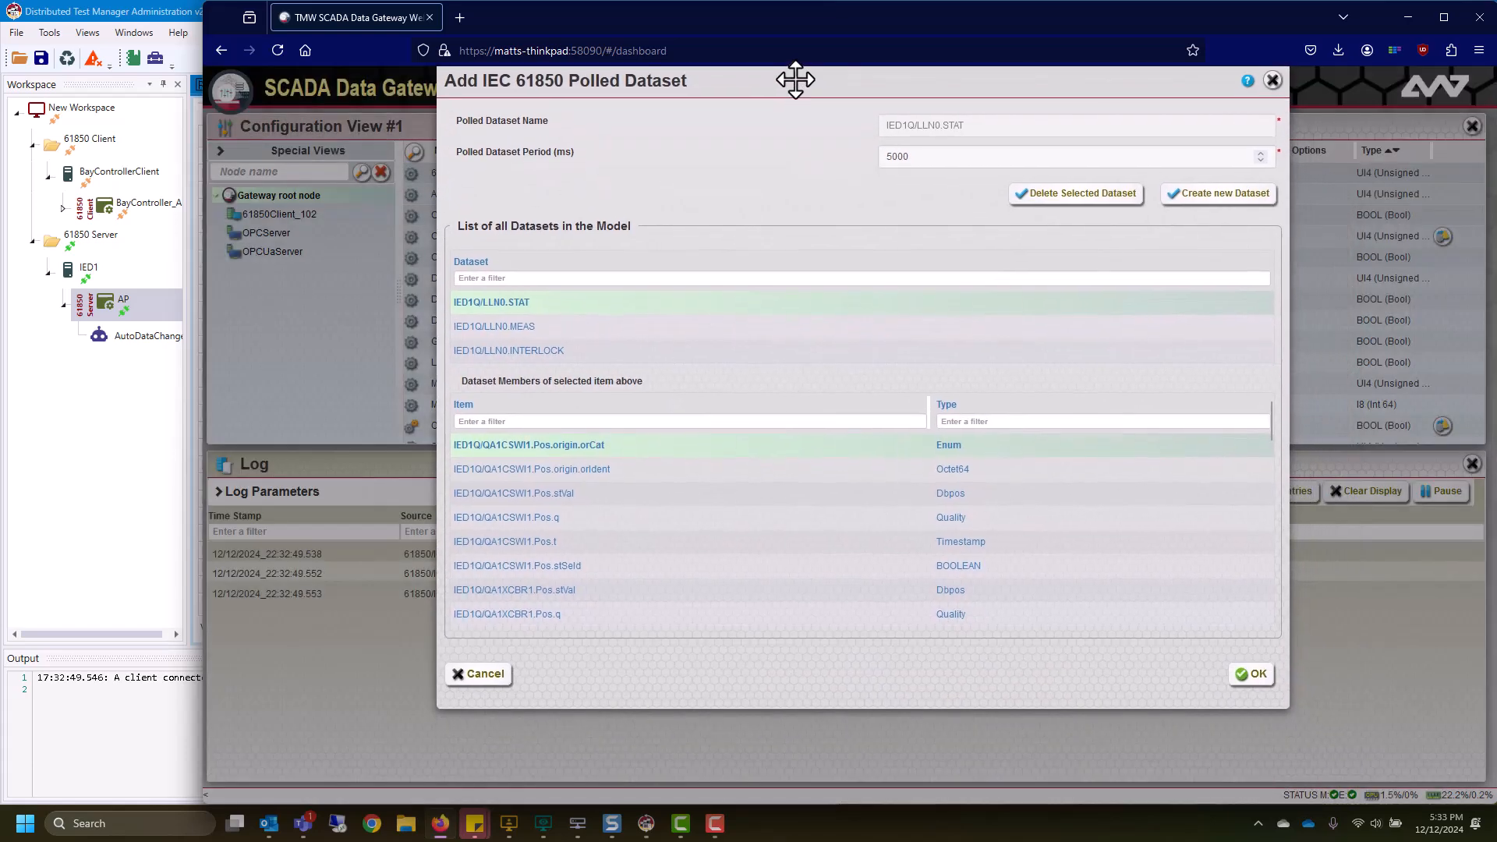
click(530, 351)
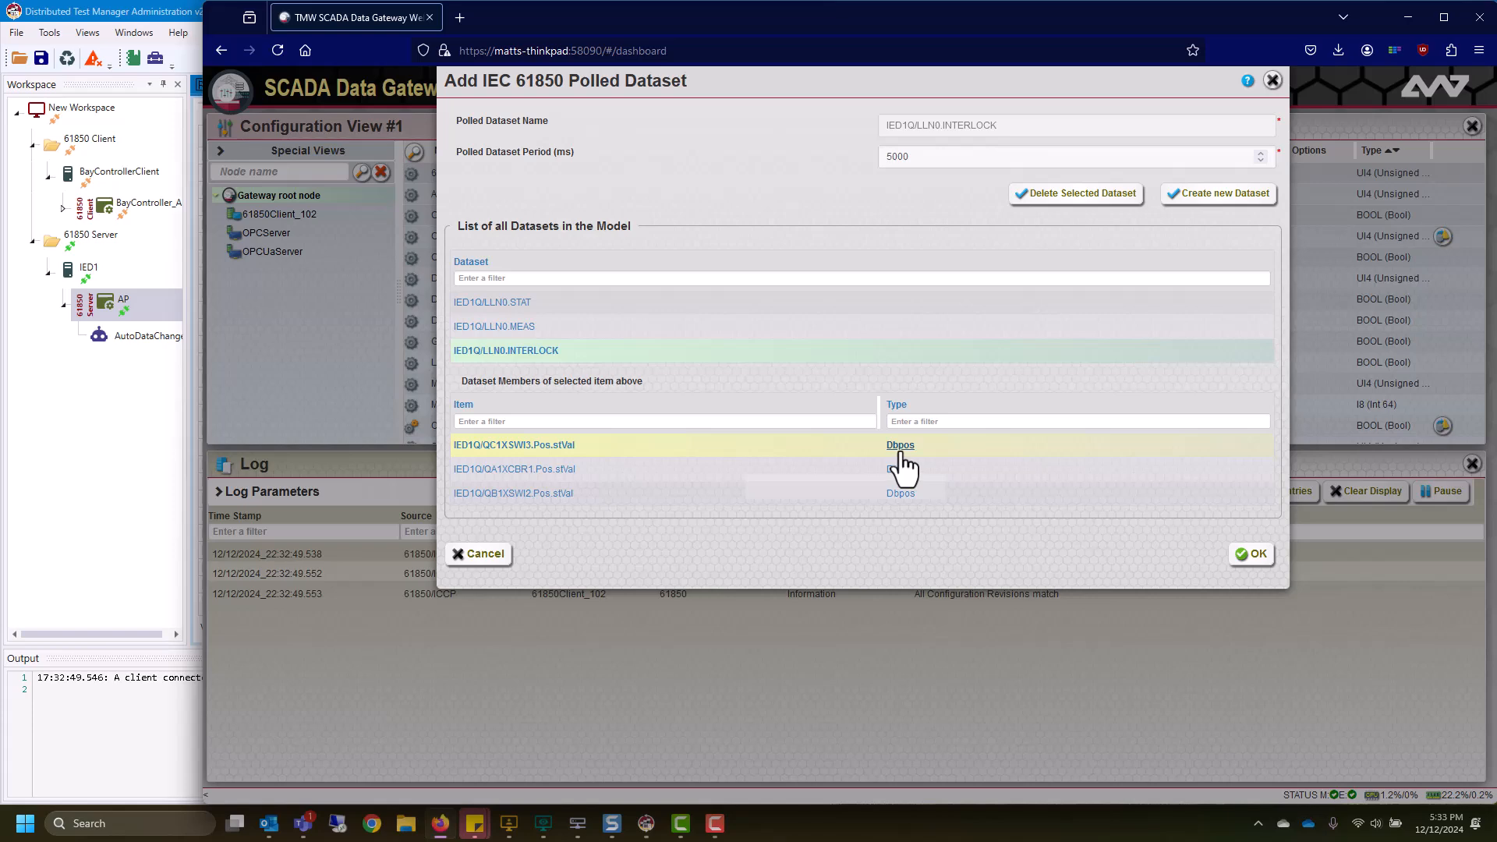
click(1252, 555)
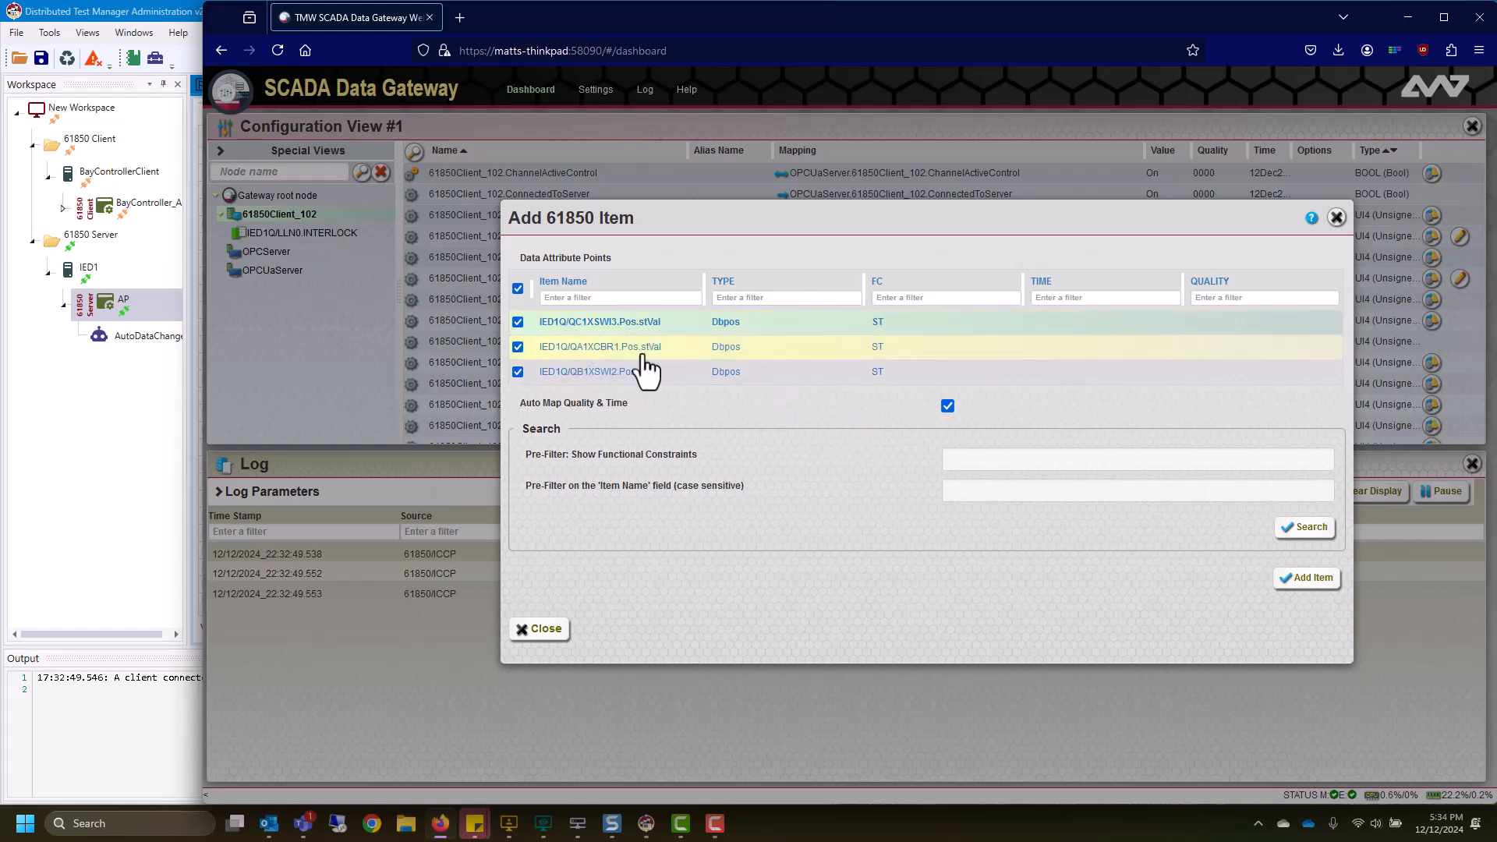
Add all three INTERLOCK data attribute points, then display the dataset's points with a wider Value column
click(1303, 582)
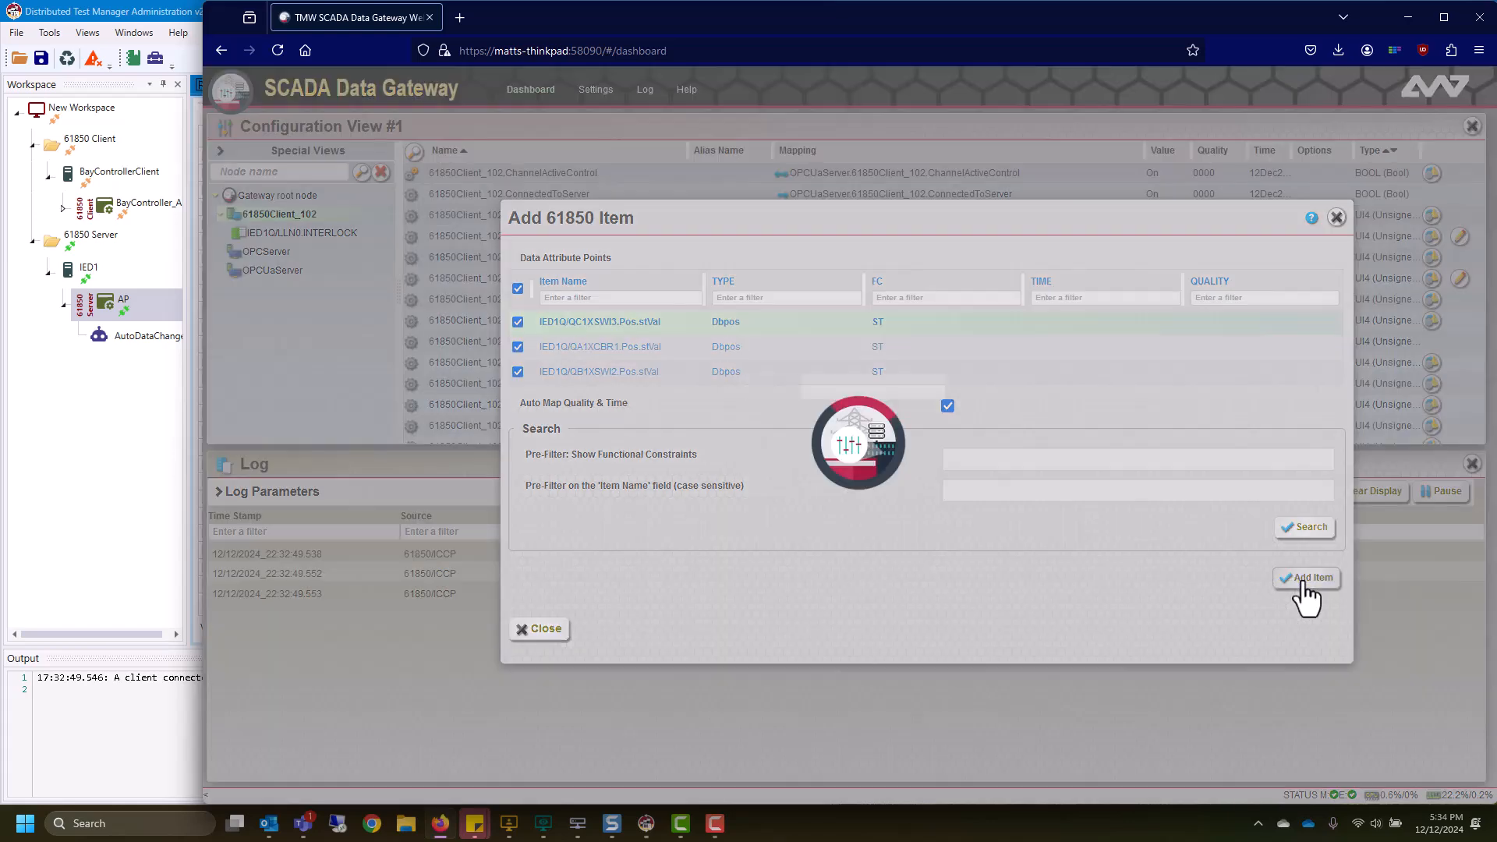
click(538, 630)
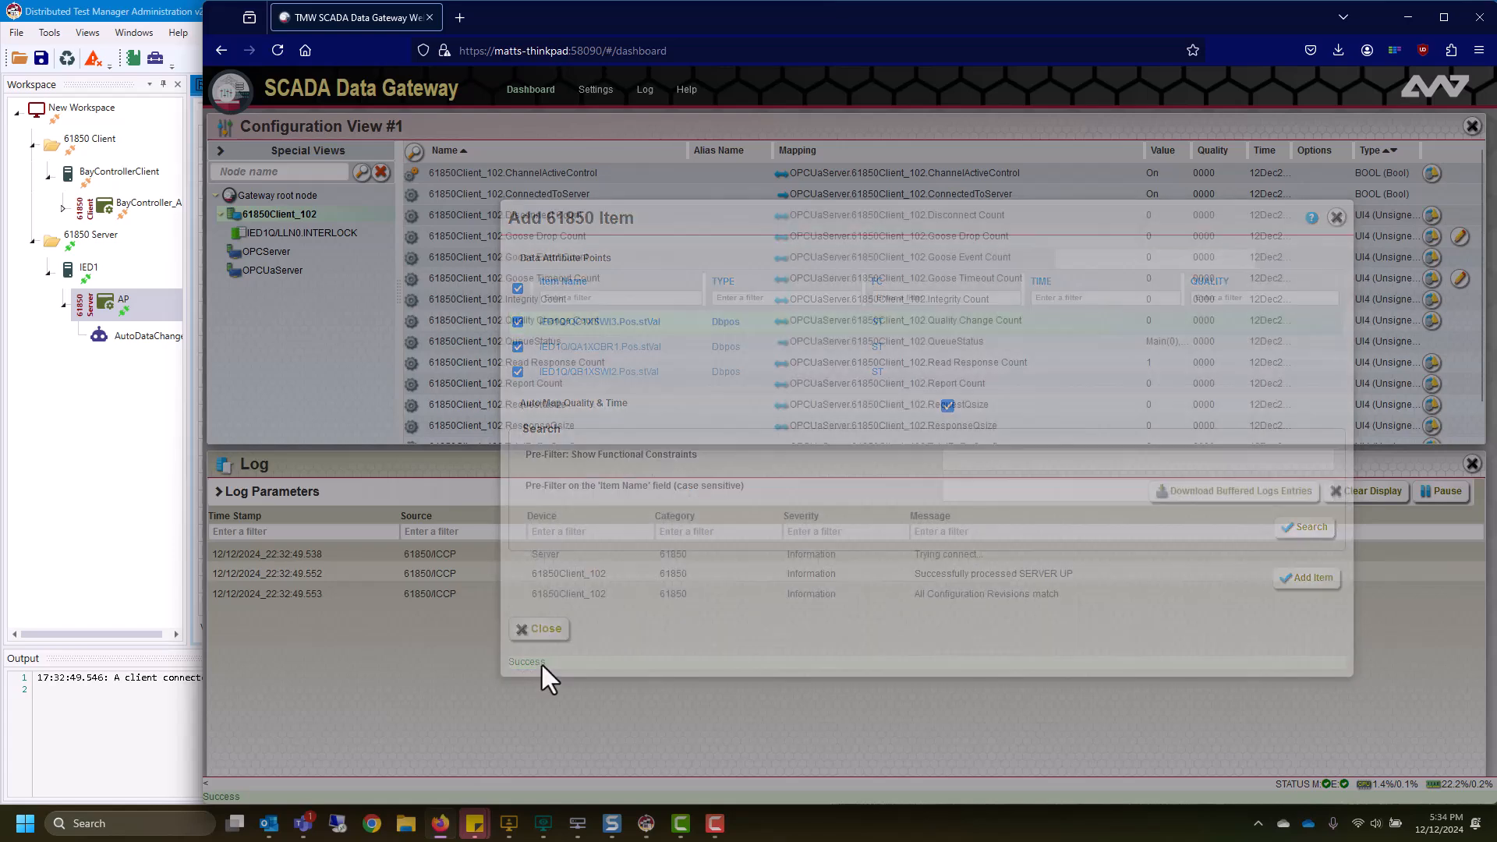
click(331, 234)
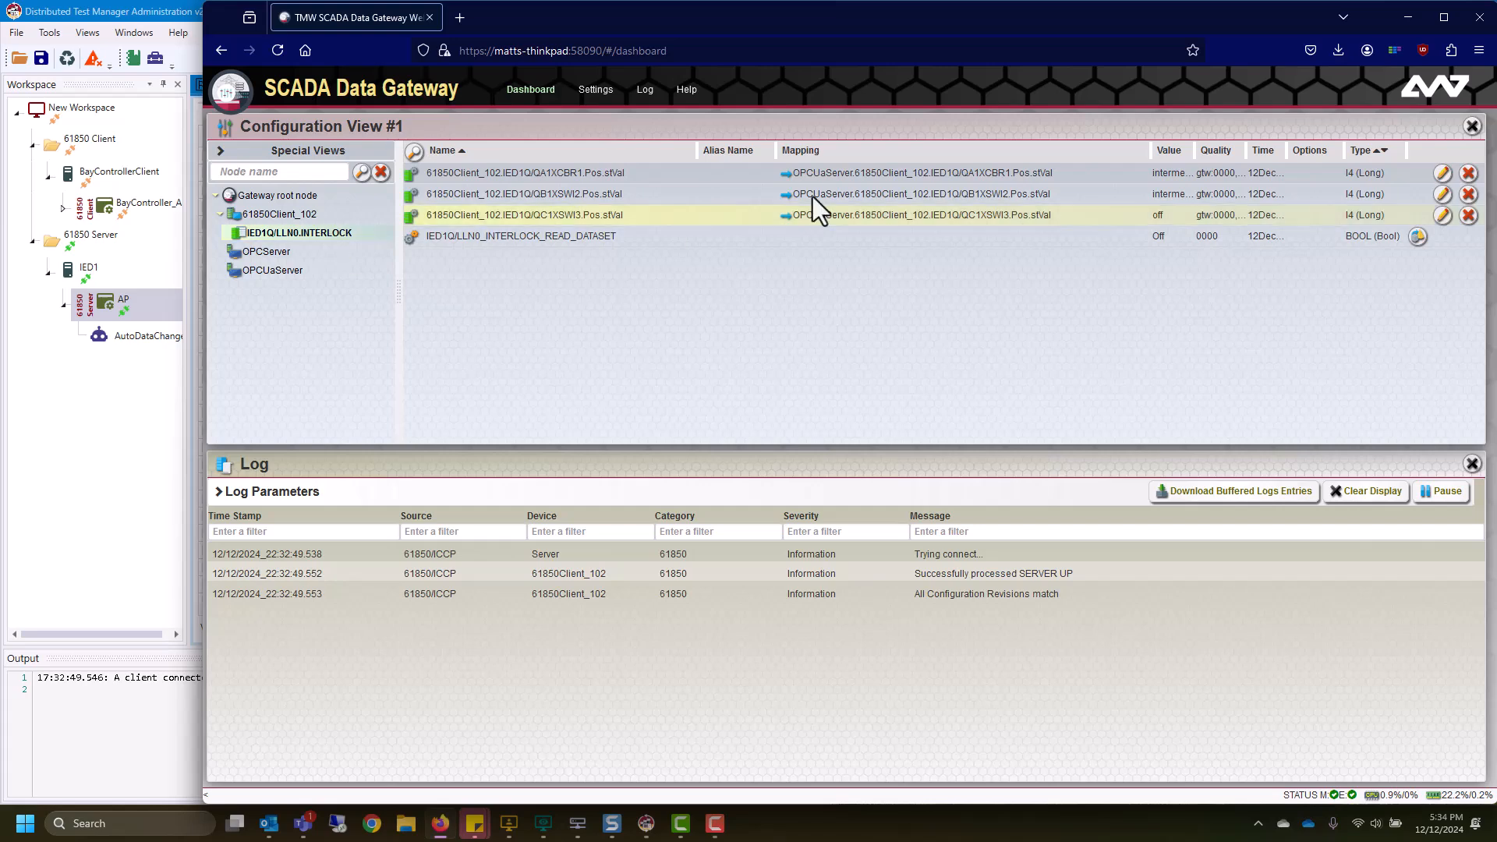
drag(1193, 150, 1253, 153)
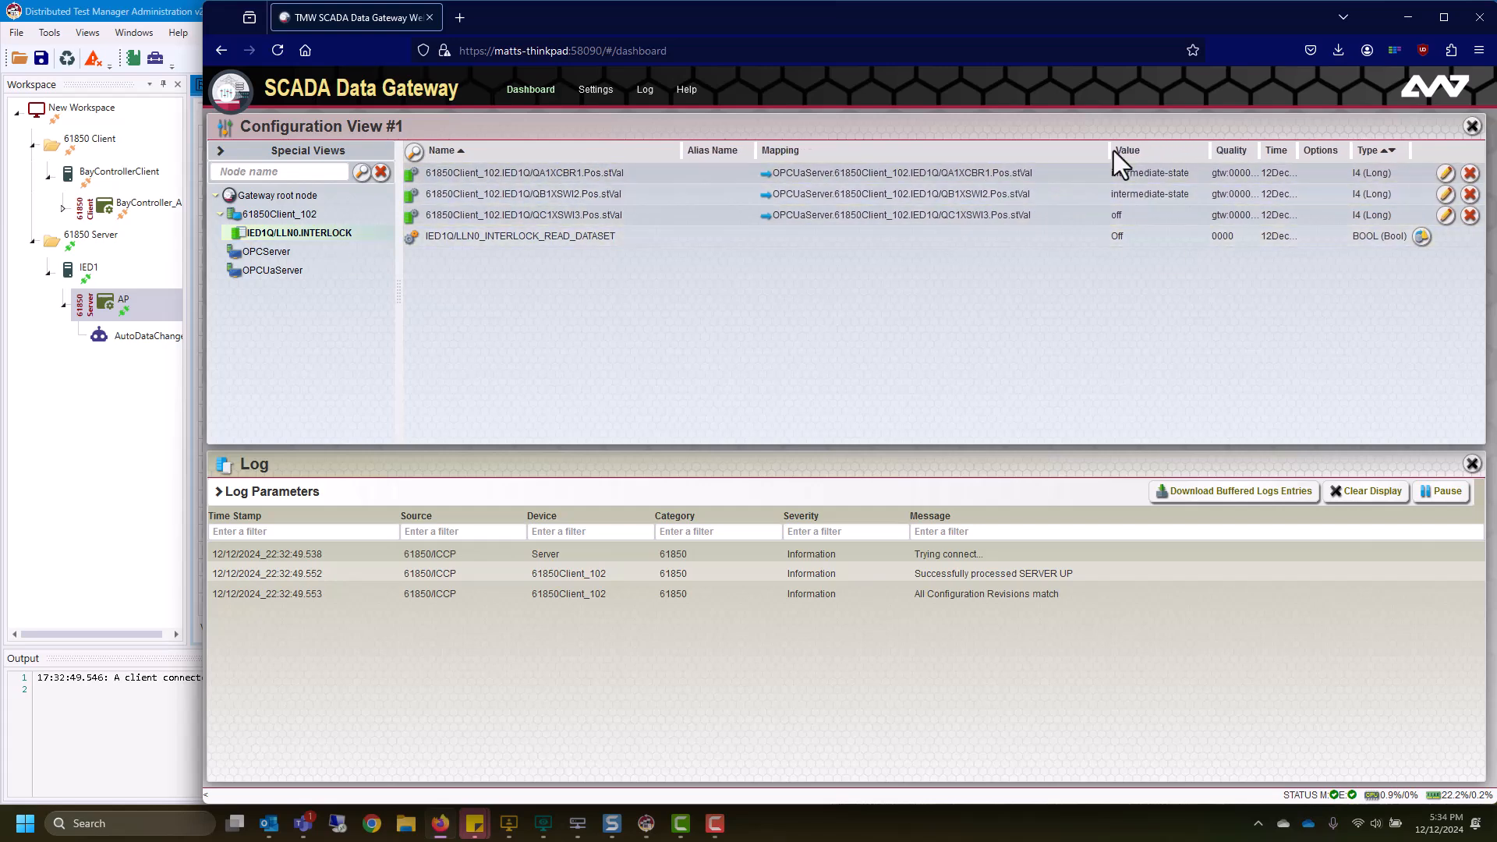
In Distributed Test Manager, set QC1XSWI3 Pos.stVal to On, then check that point's value in SCADA Data Gateway
click(83, 467)
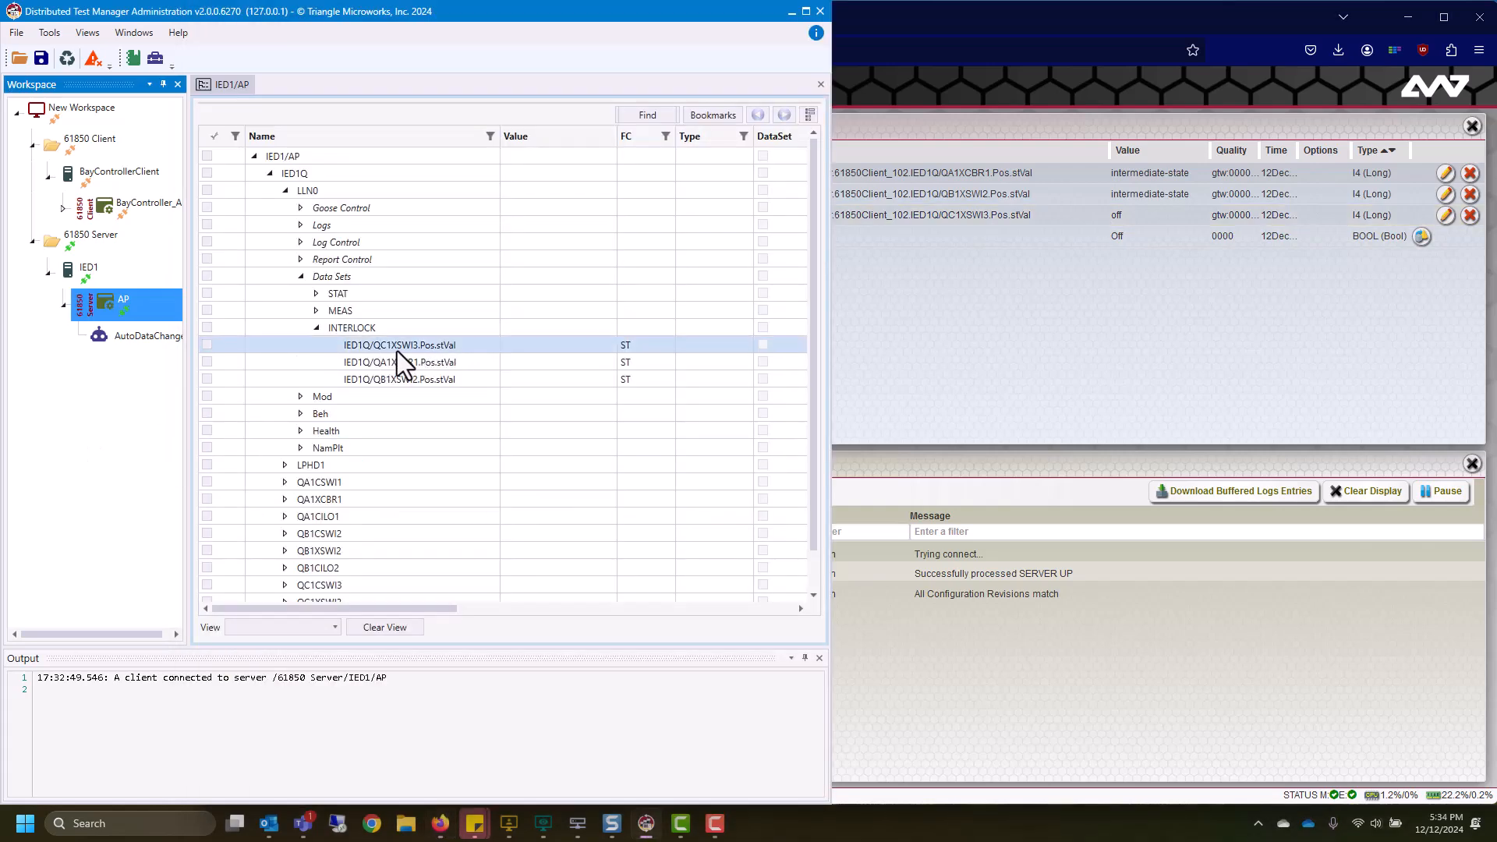
right_click(448, 347)
click(486, 376)
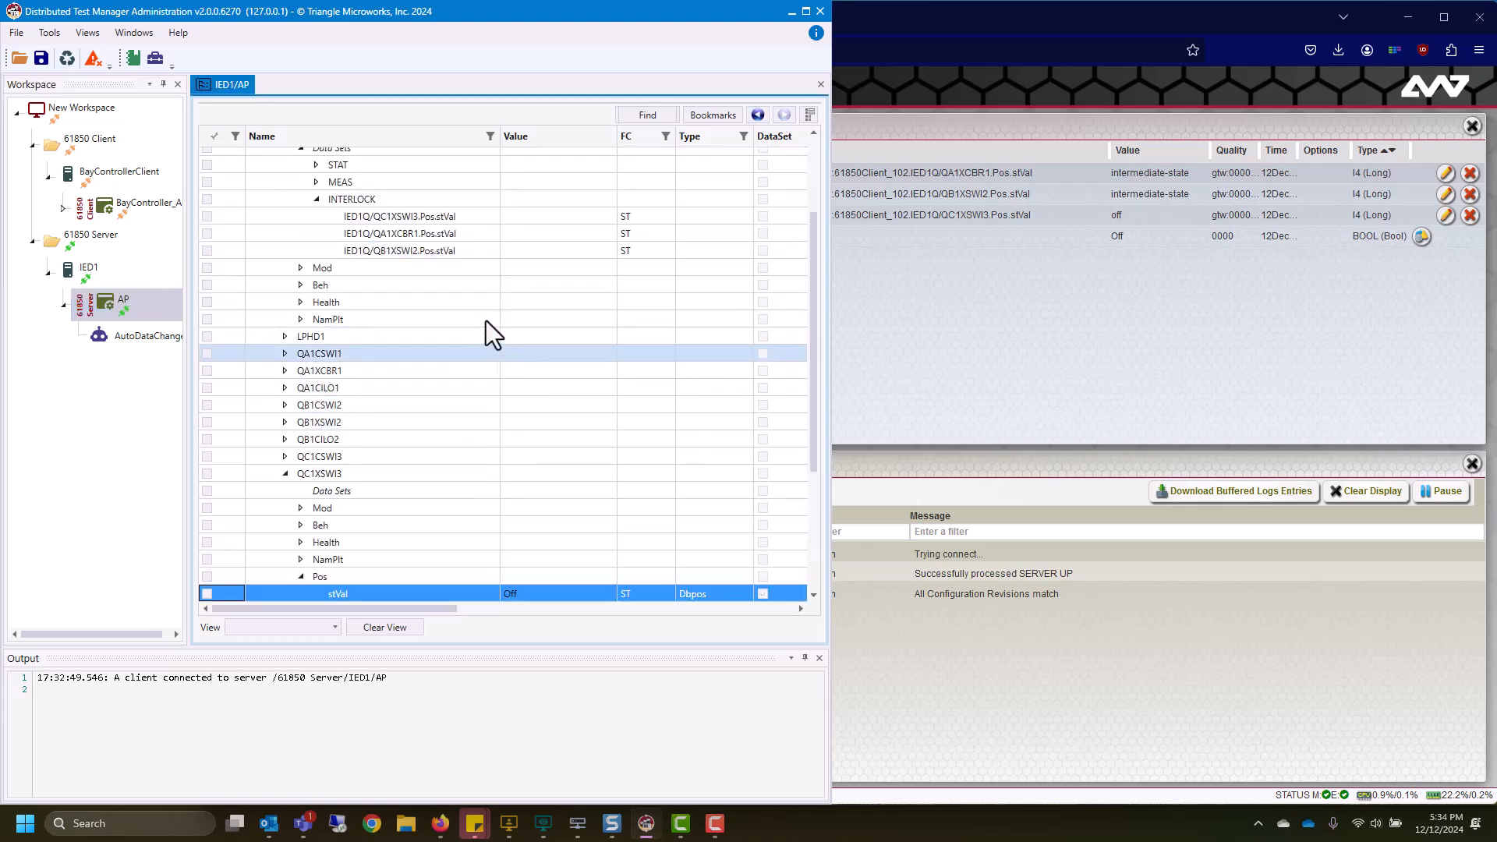
click(531, 388)
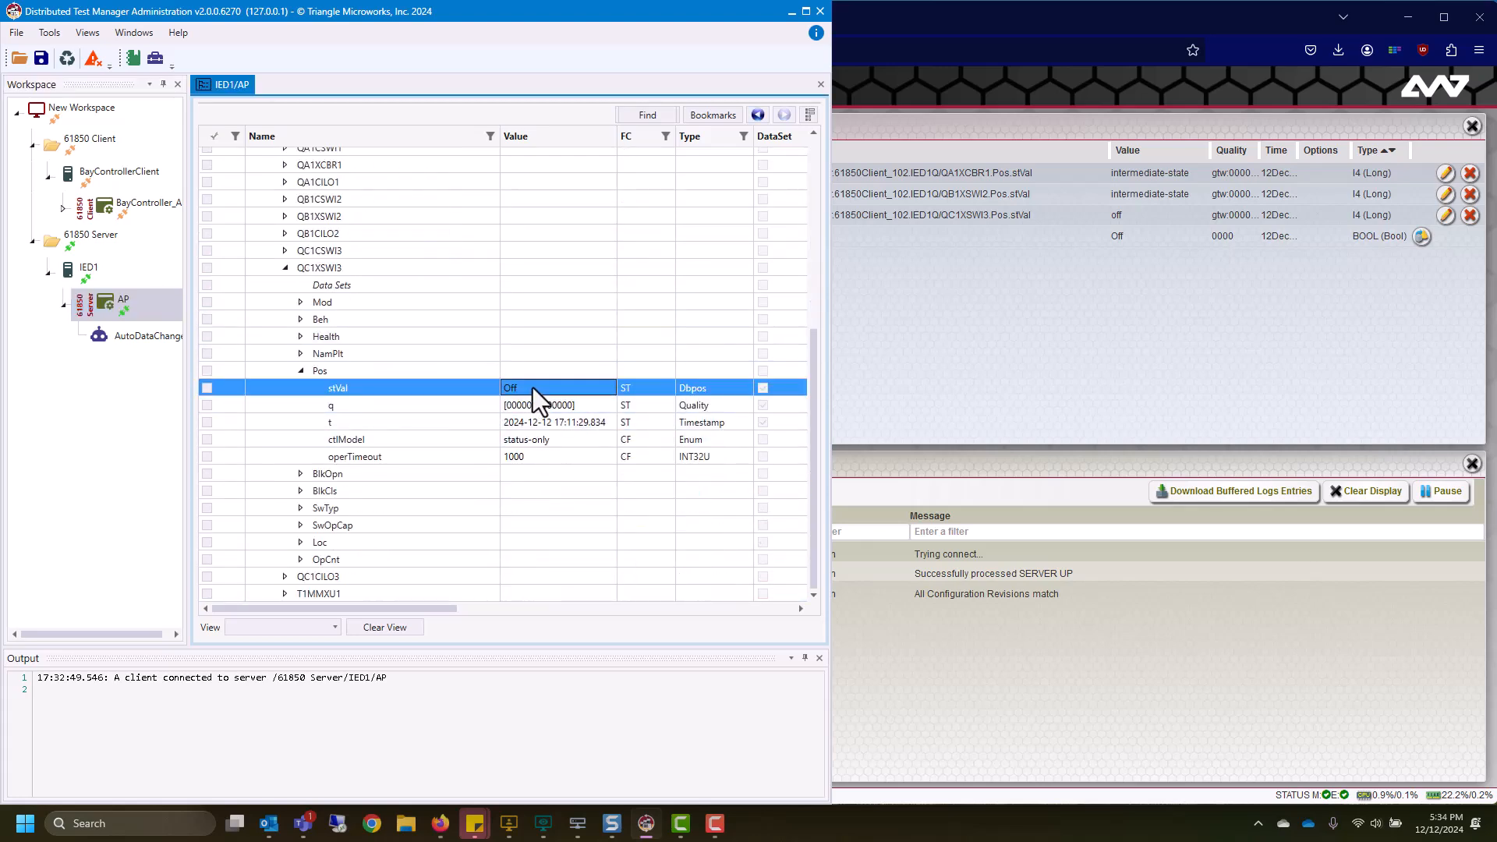
click(543, 395)
click(529, 441)
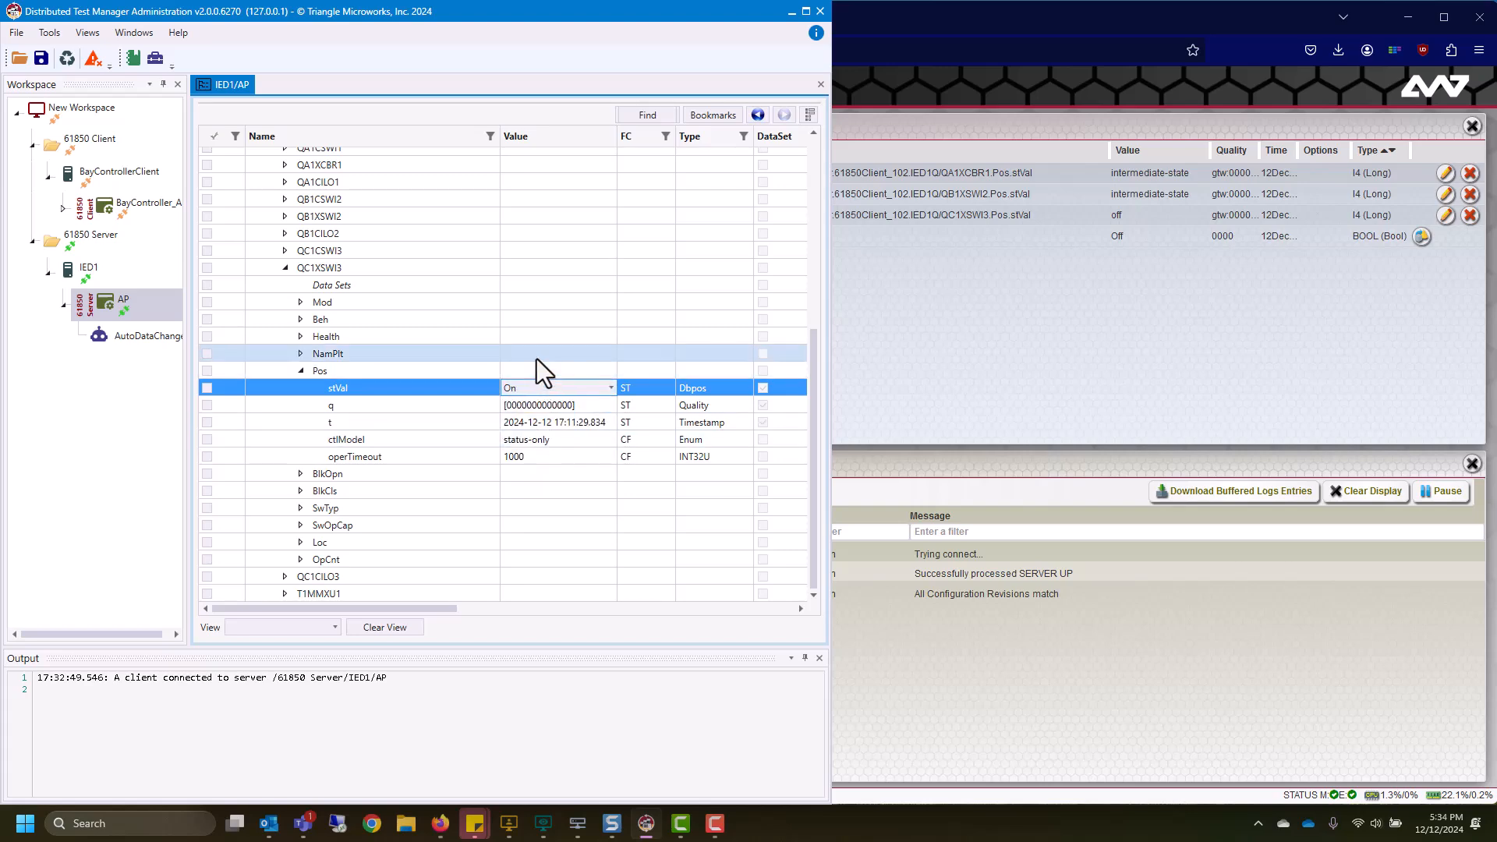
click(537, 357)
click(1004, 315)
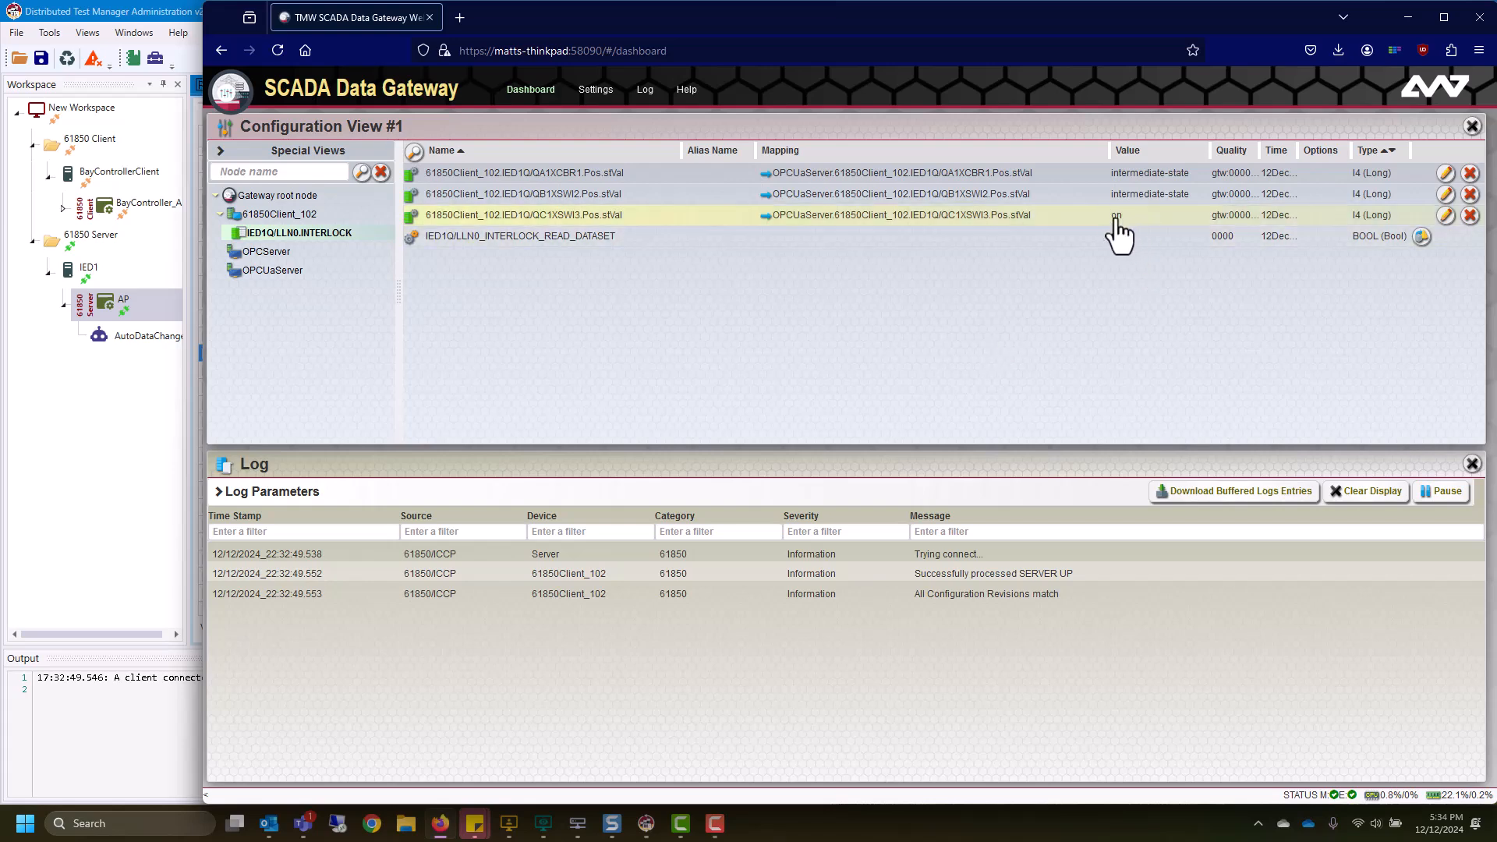
Edit the polled dataset IED1Q/LLN0.INTERLOCK under 61850Client_102 and set its polling period to 2000 ms
click(87, 530)
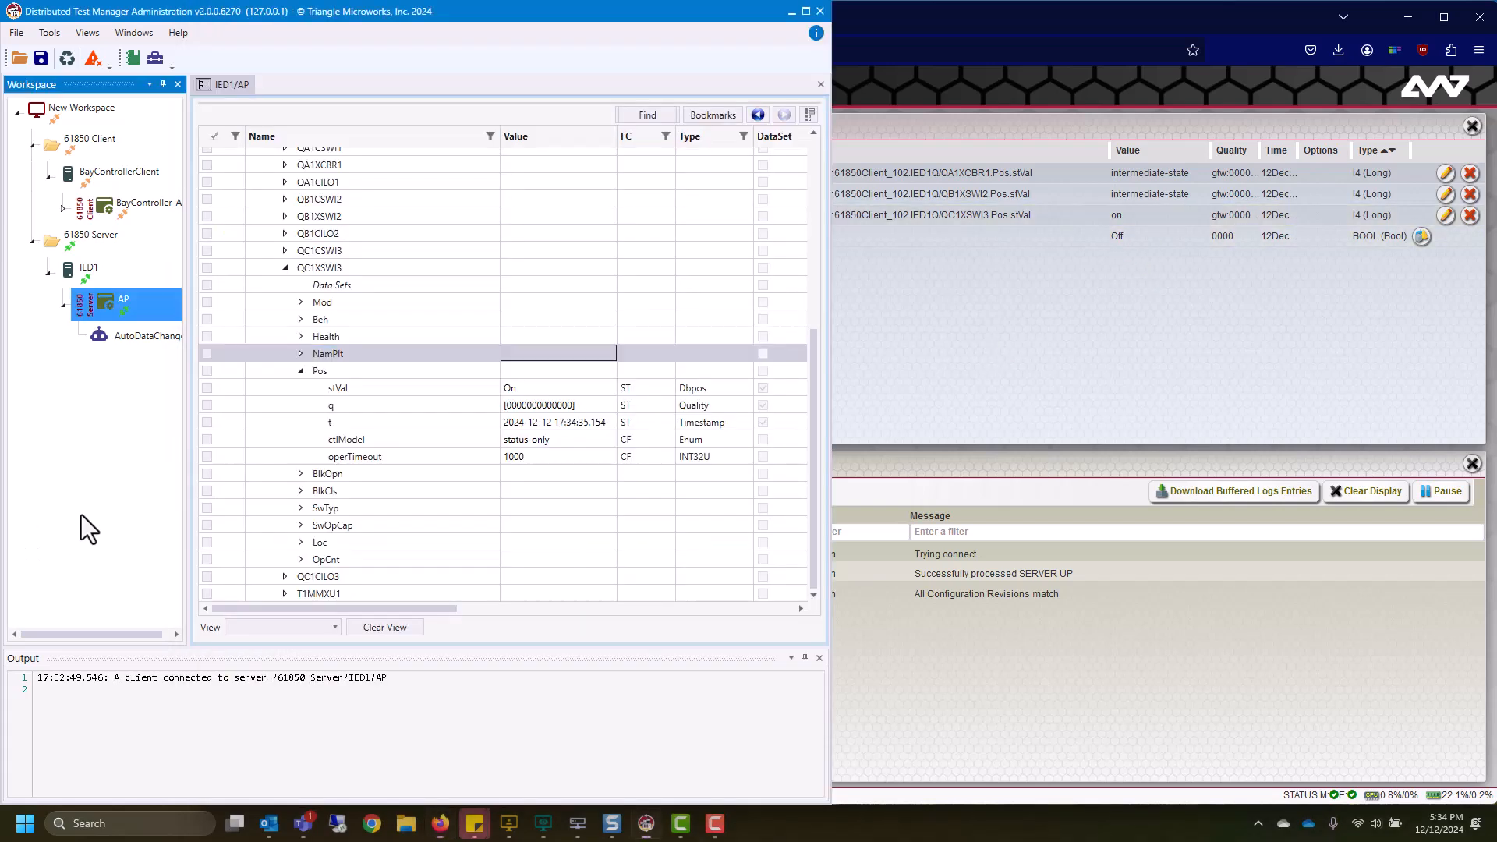
click(1065, 329)
click(287, 234)
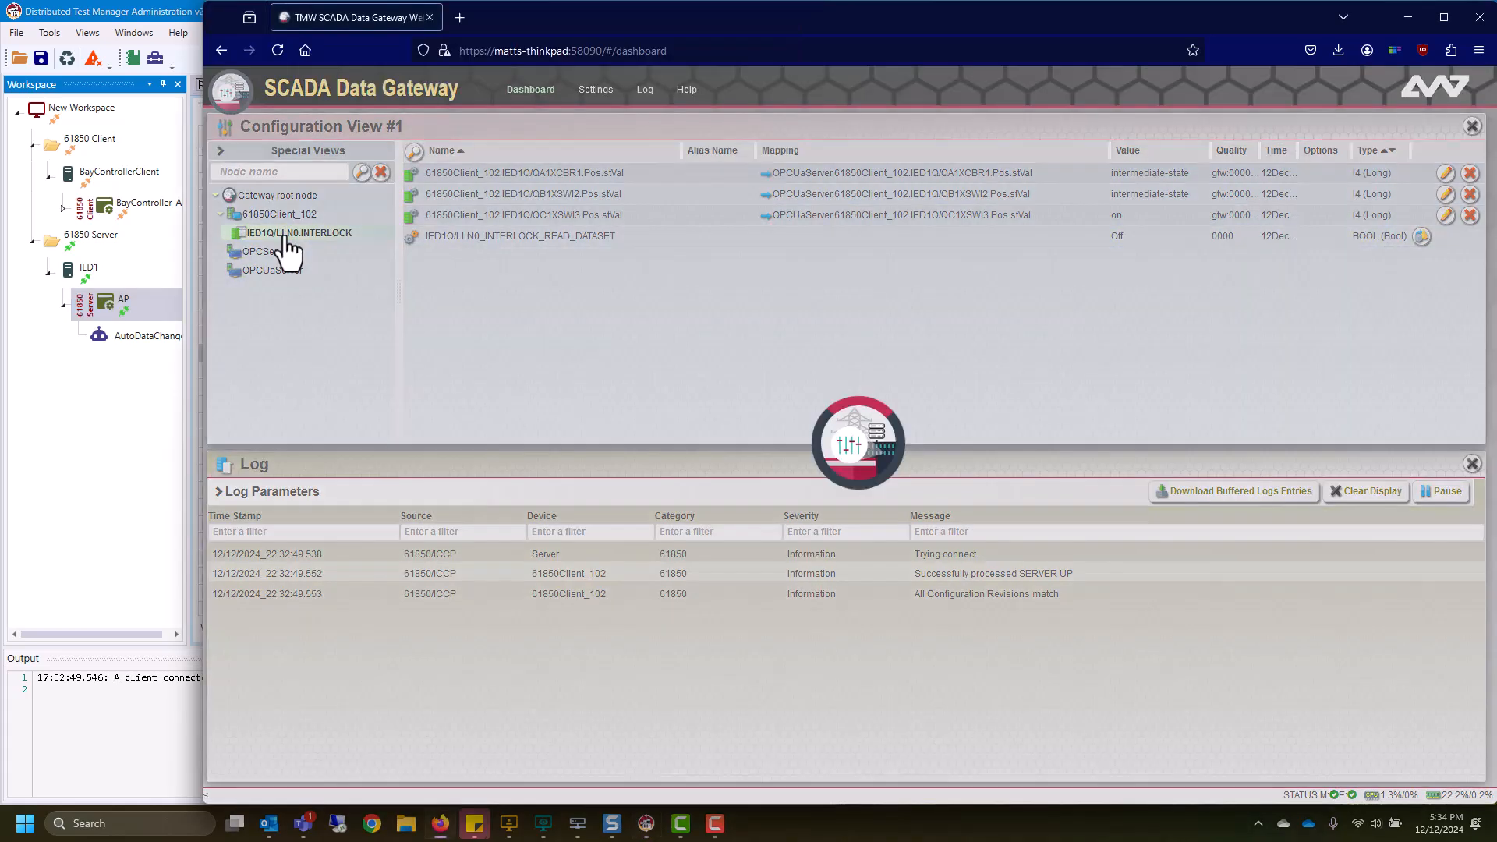
click(319, 262)
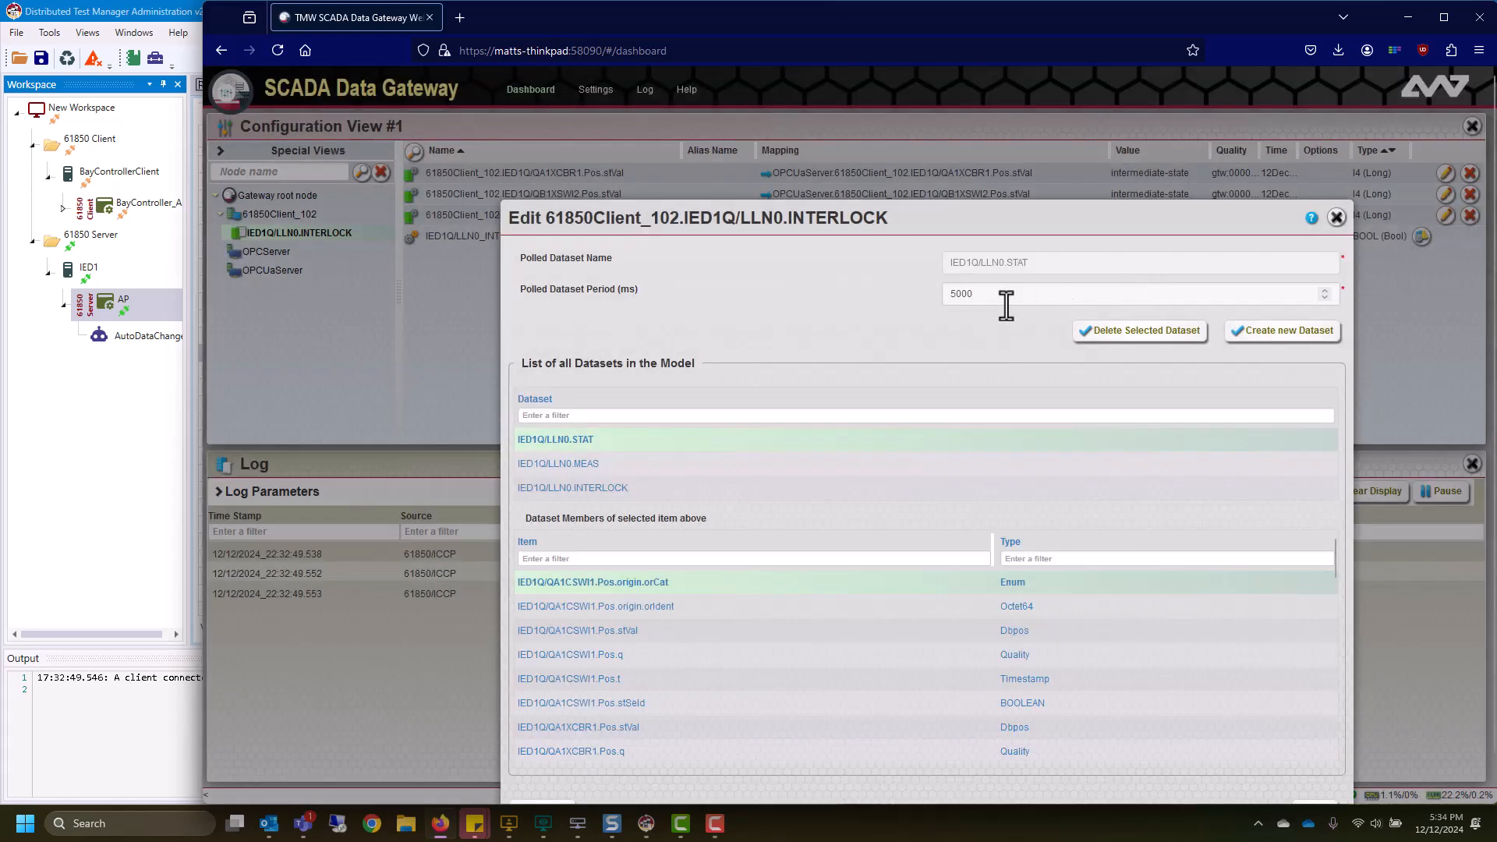
drag(955, 298, 903, 300)
text(2)
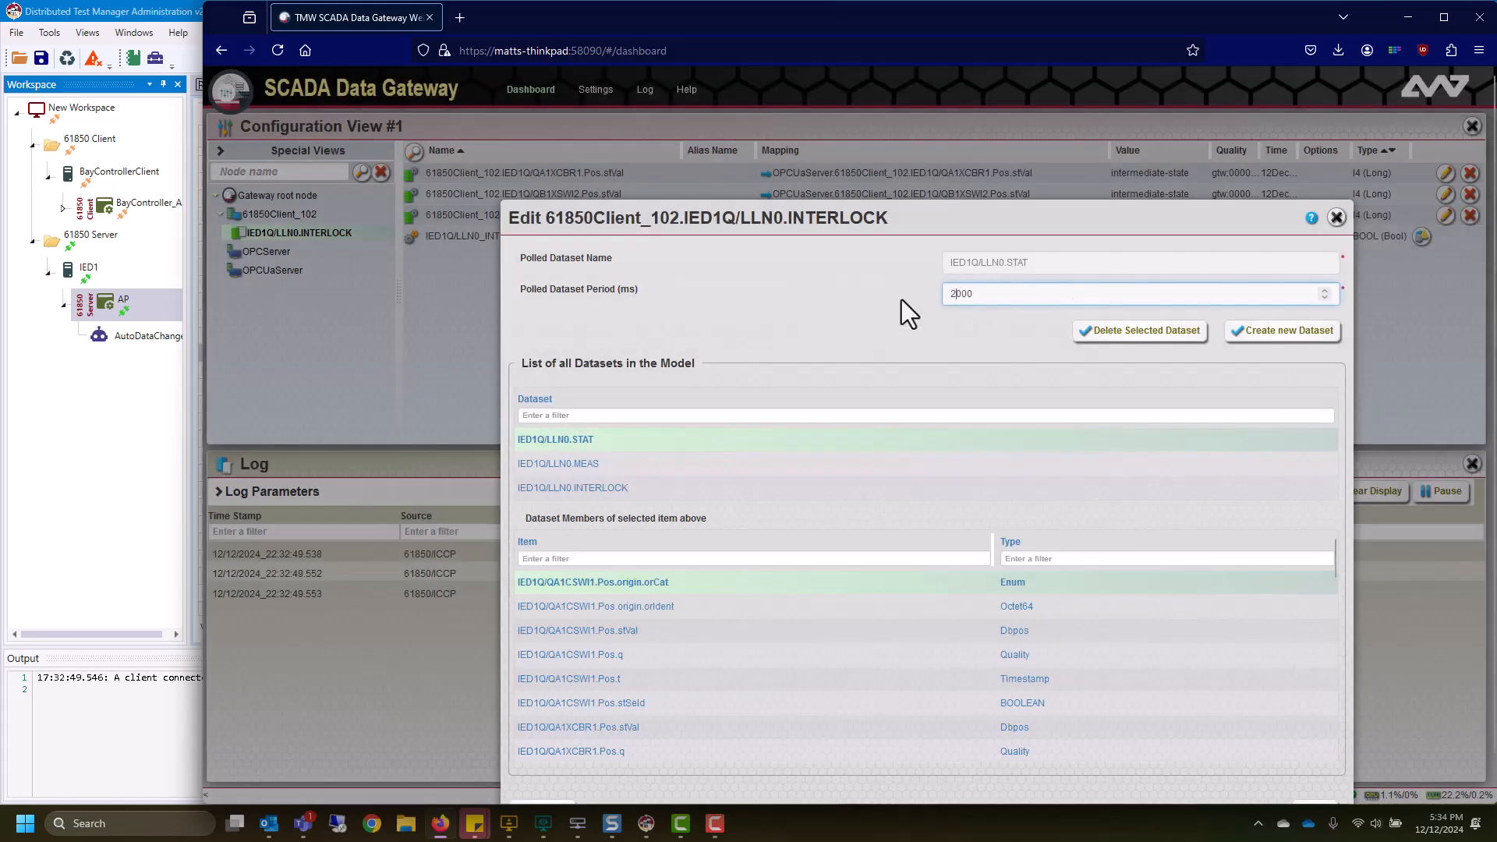
drag(1055, 203, 1026, 96)
click(1288, 708)
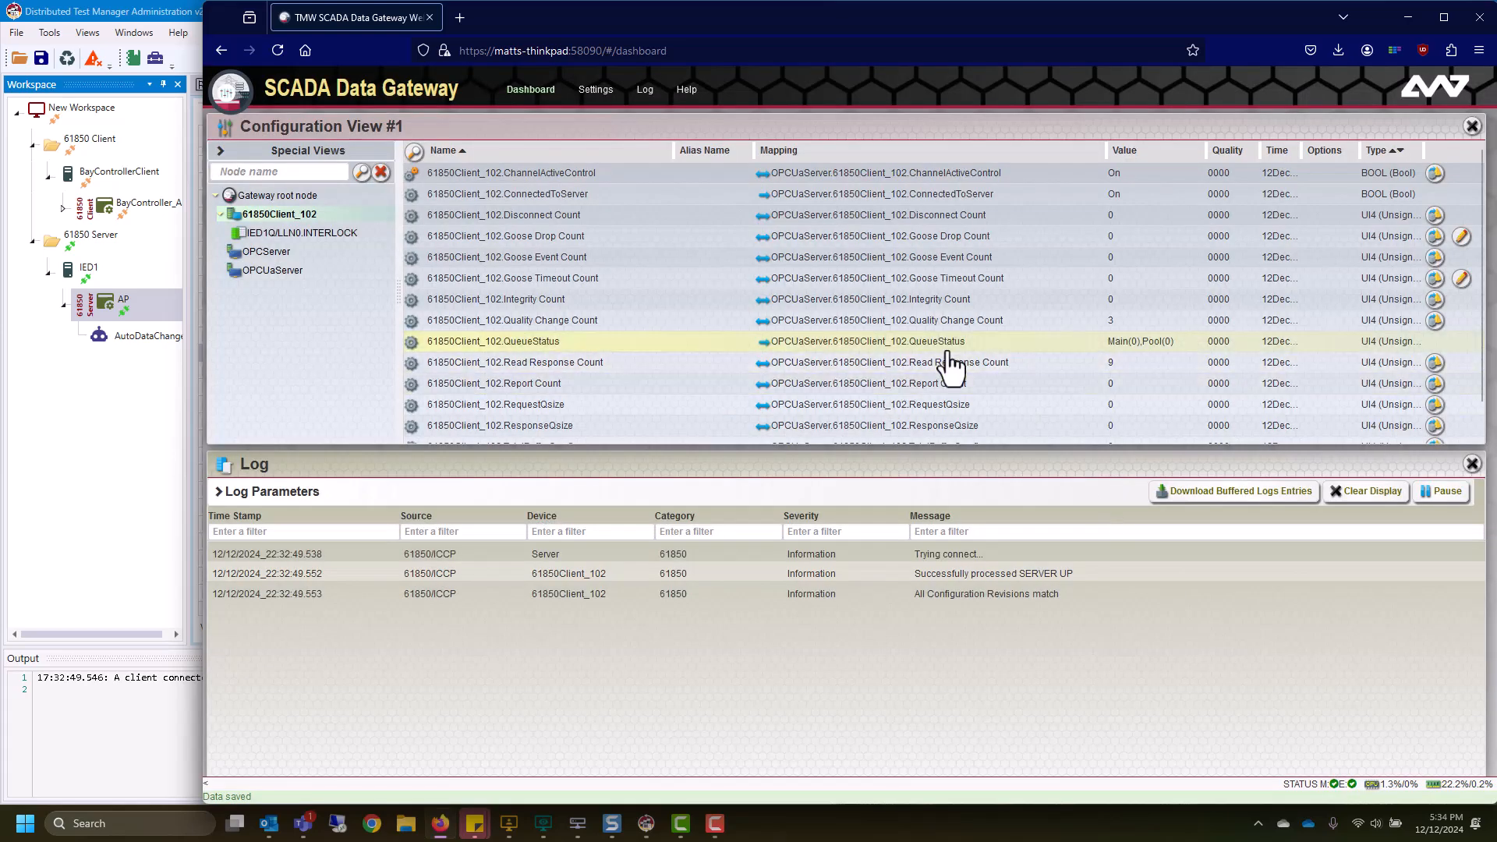
In Distributed Test Manager, set QC1XSWI3 Pos.stVal to Intermediate, then check the INTERLOCK dataset's points in SCADA Data Gateway
click(295, 233)
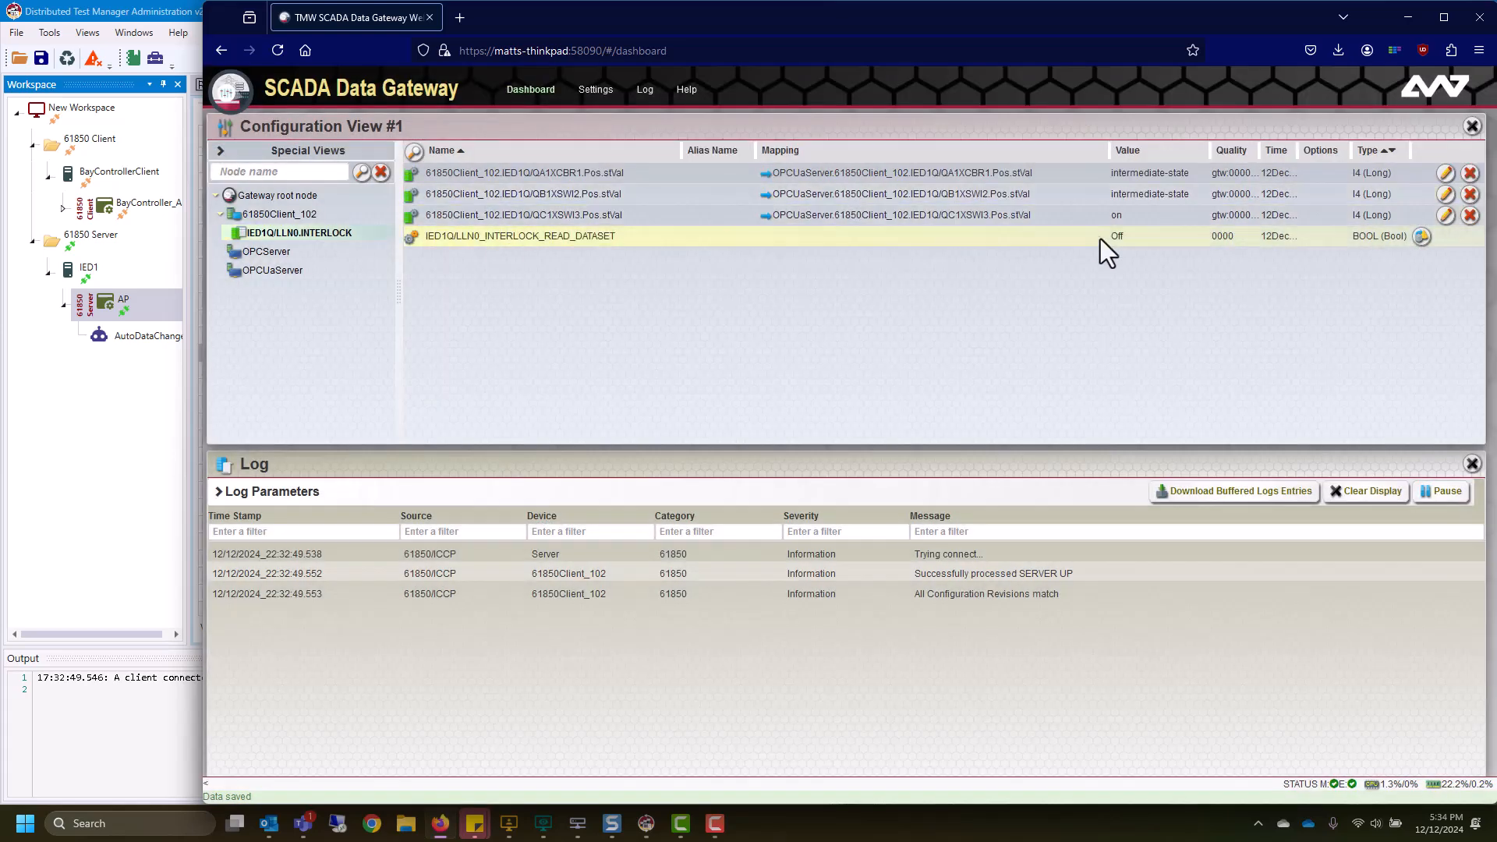
click(173, 452)
click(567, 391)
click(568, 392)
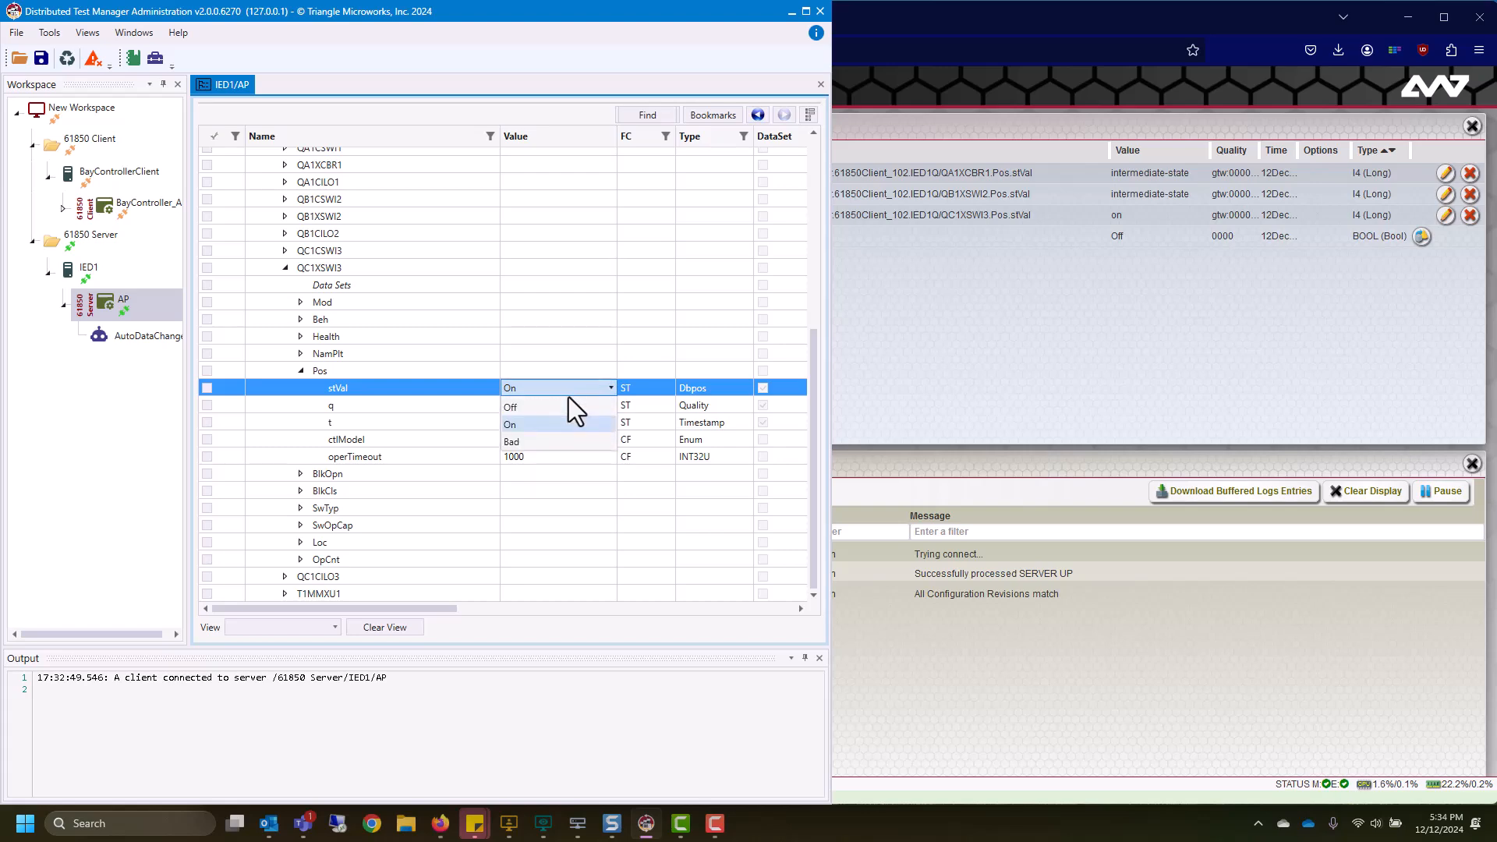
click(531, 404)
click(1126, 366)
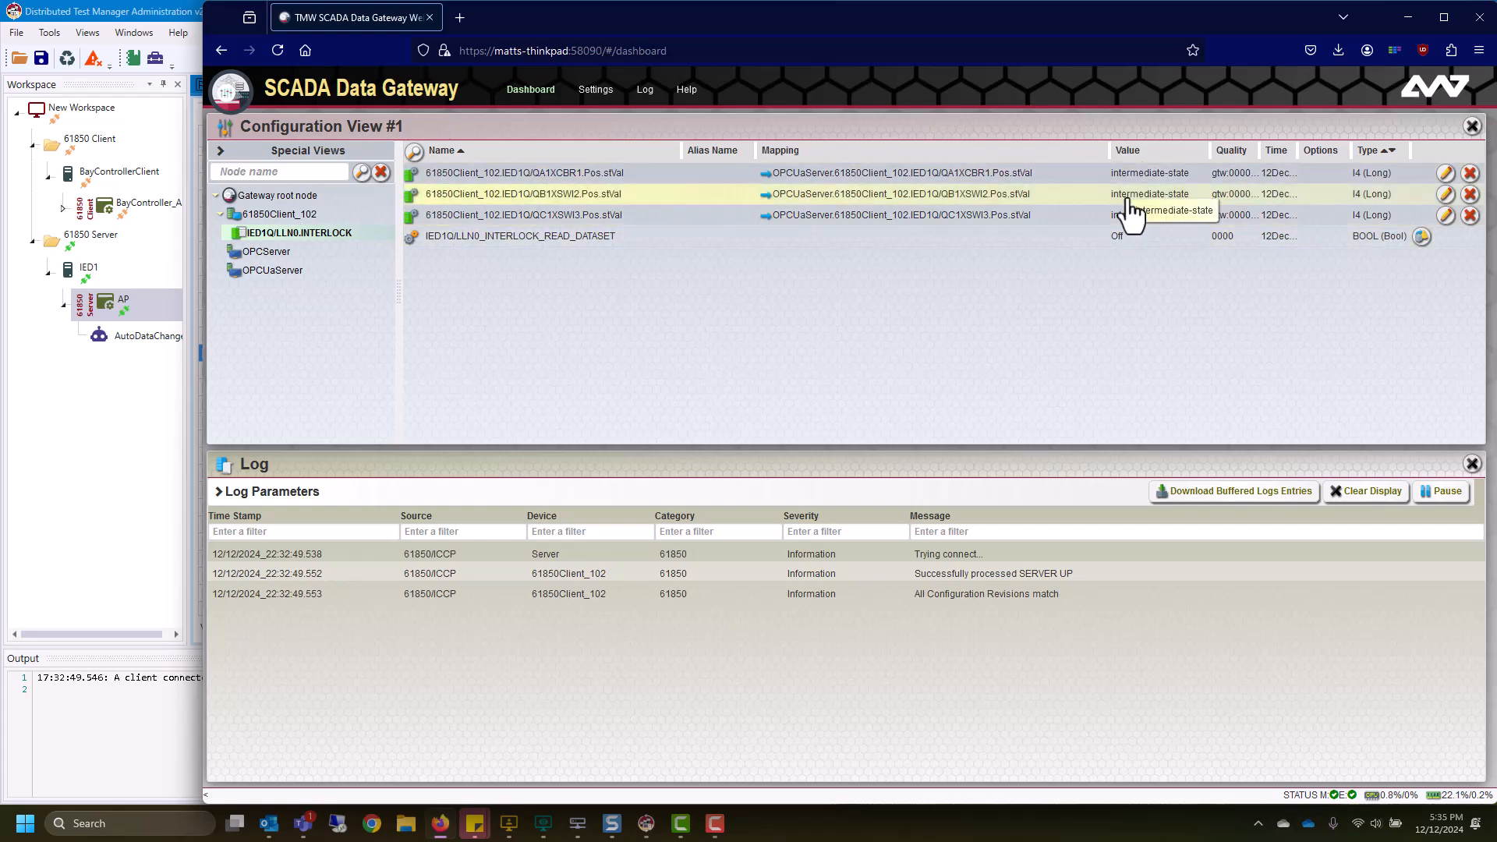
Begin adding an IEC 61850 report control block to 61850Client_102 and widen the Report Control Block Name column
right_click(287, 215)
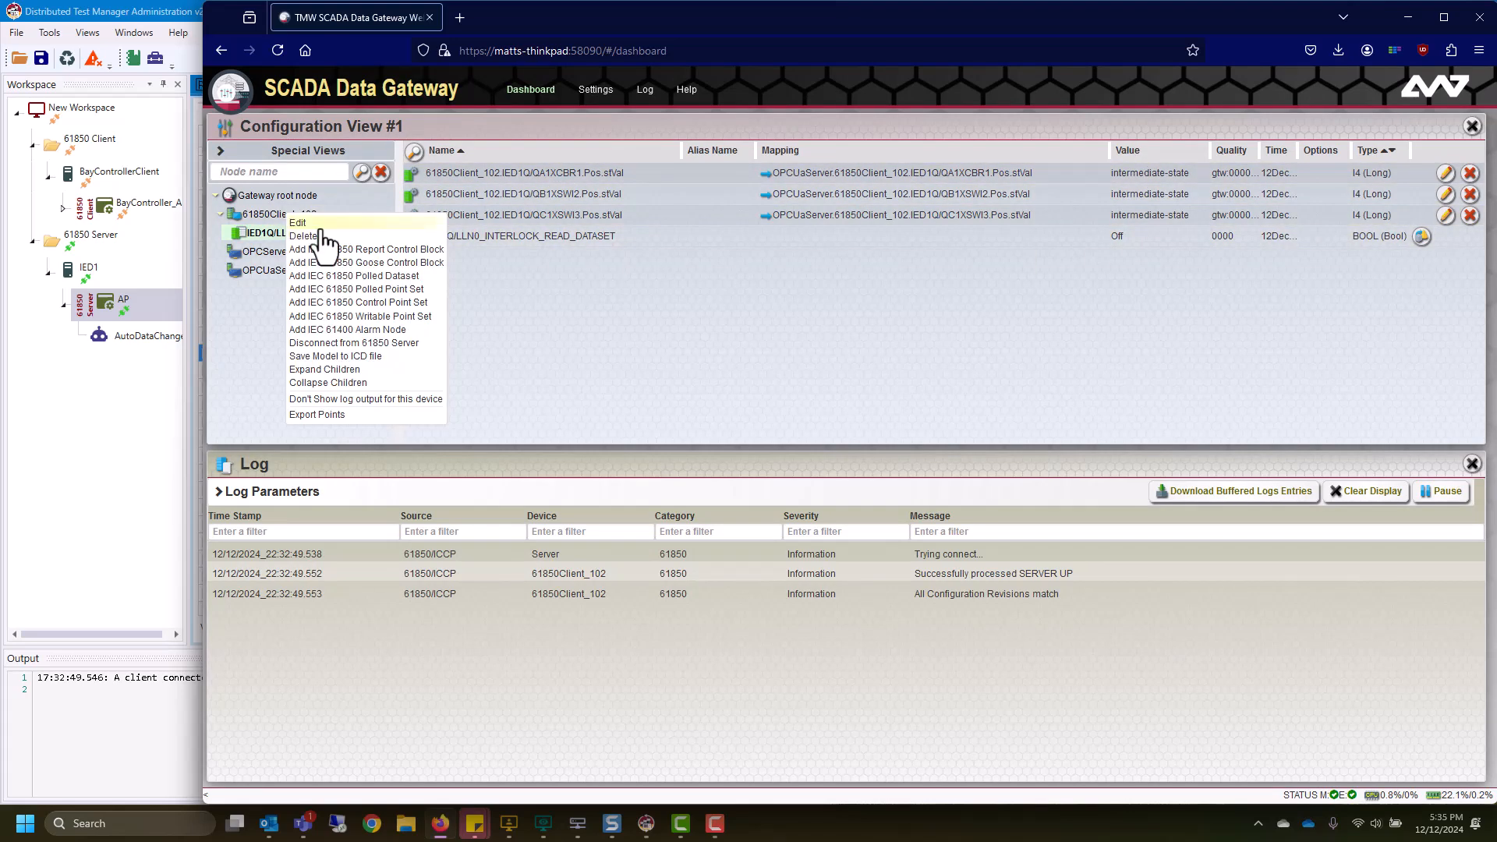
click(394, 252)
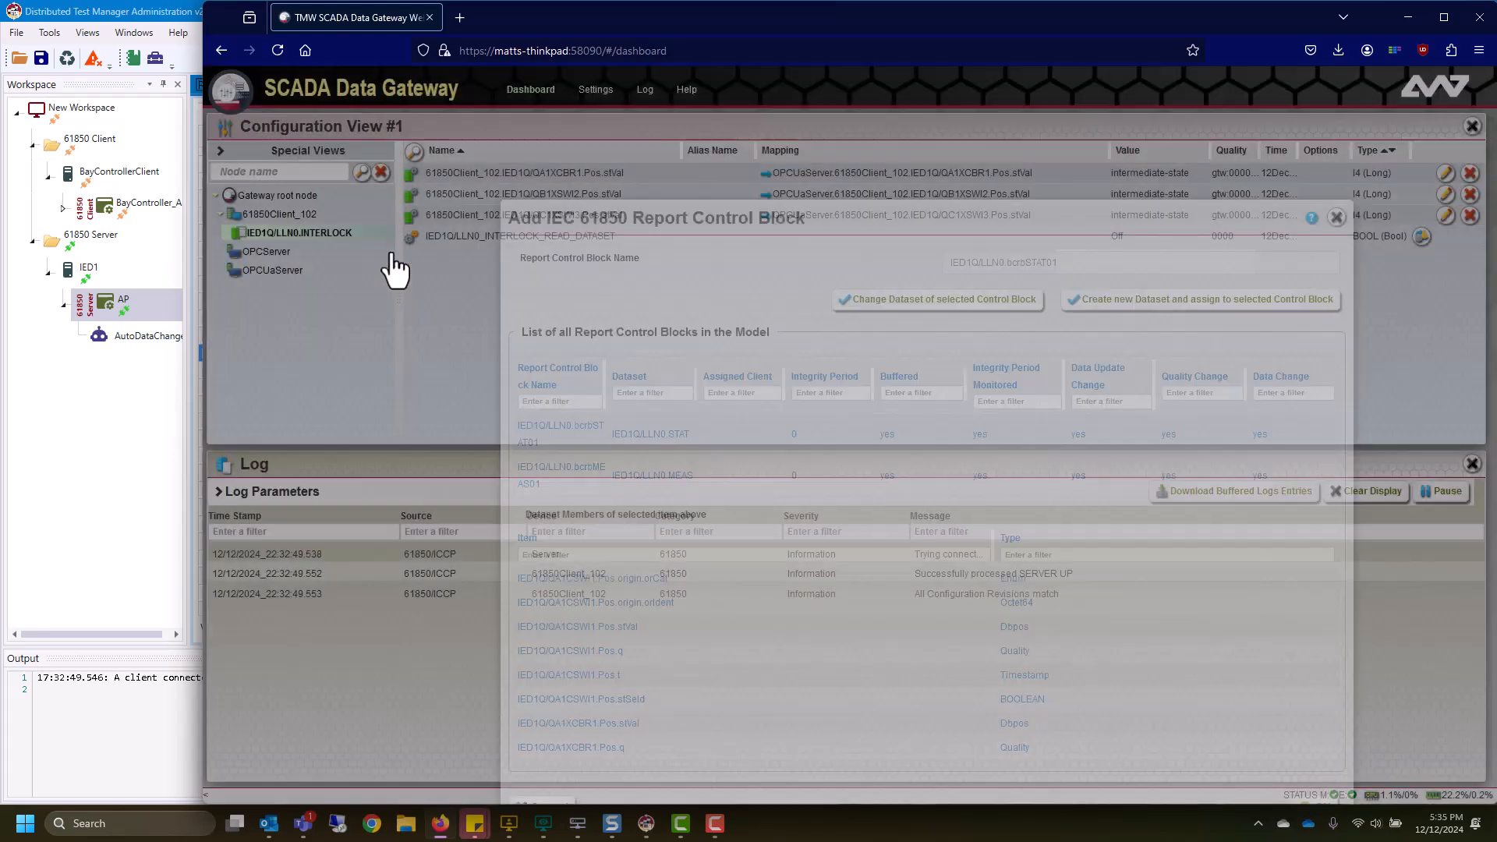
drag(871, 202, 845, 123)
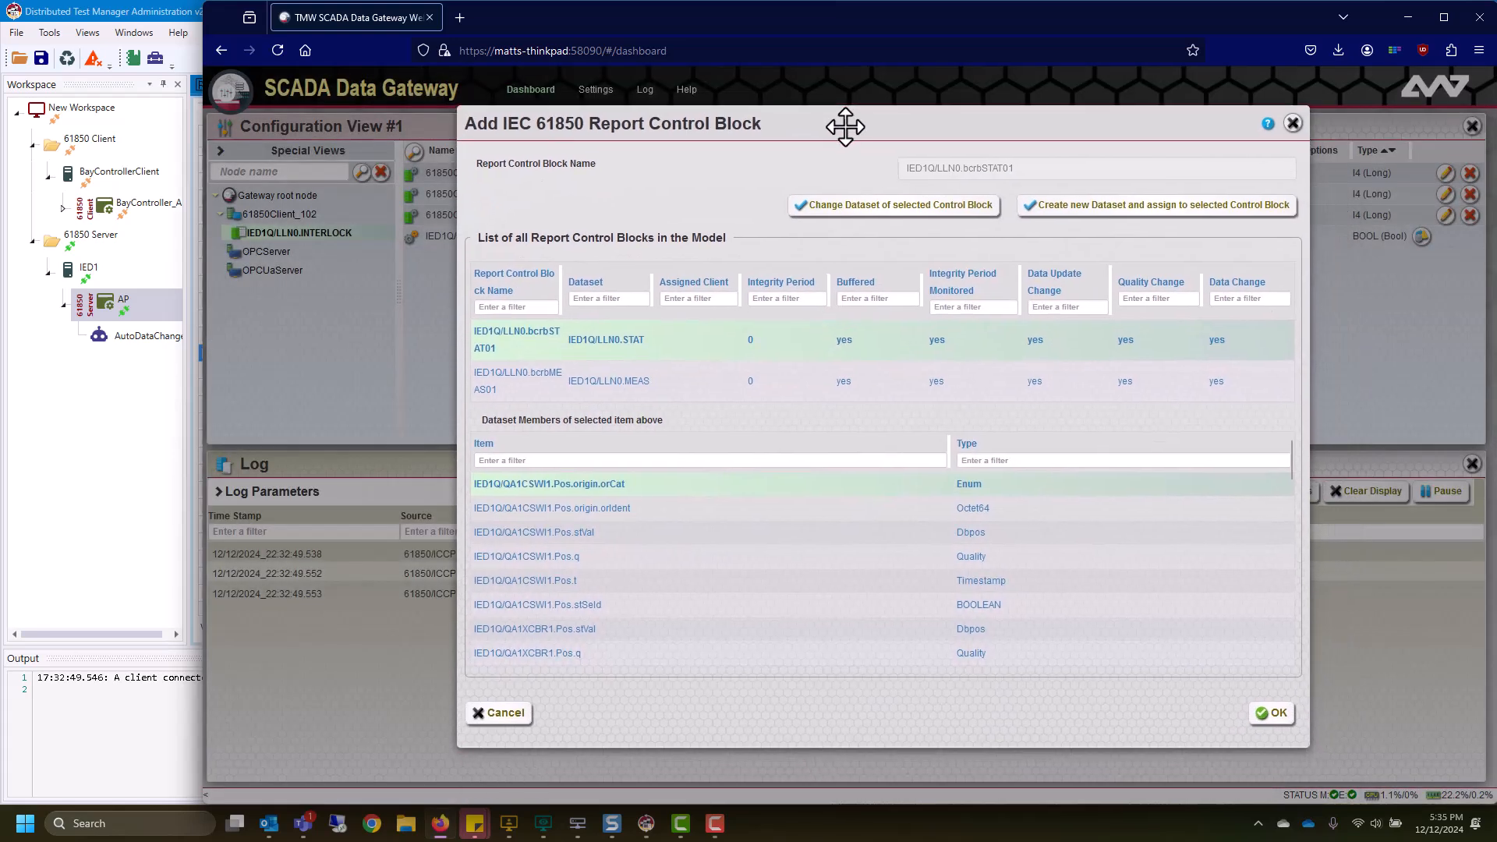
drag(561, 282, 629, 279)
Switch to Distributed Test Manager and examine the bcrbMEAS01 report control block and the MEAS data set members under IED1Q, LLN0
click(102, 499)
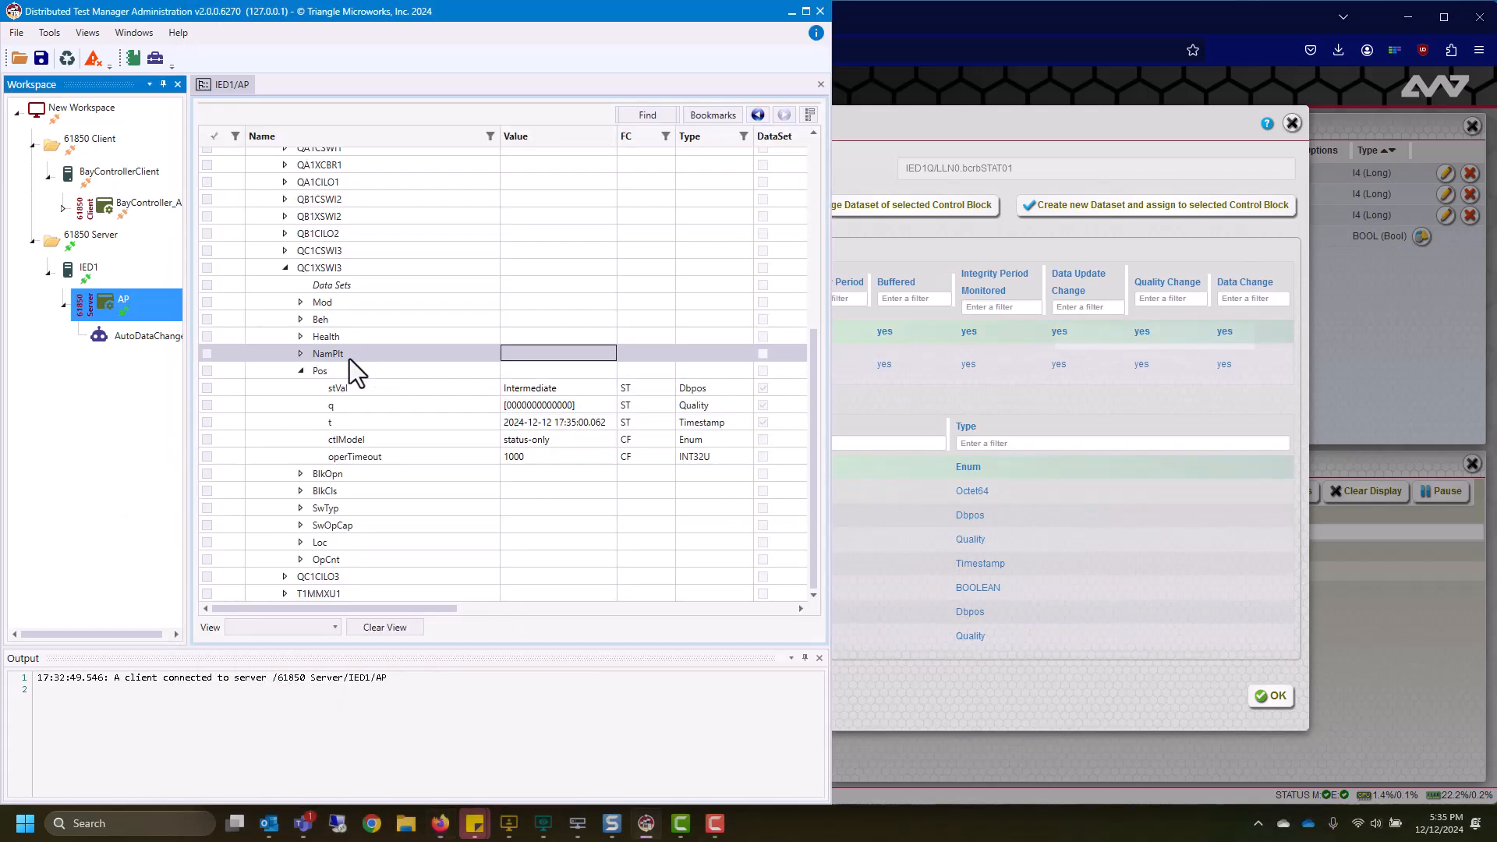
scroll(357, 355, up, 7)
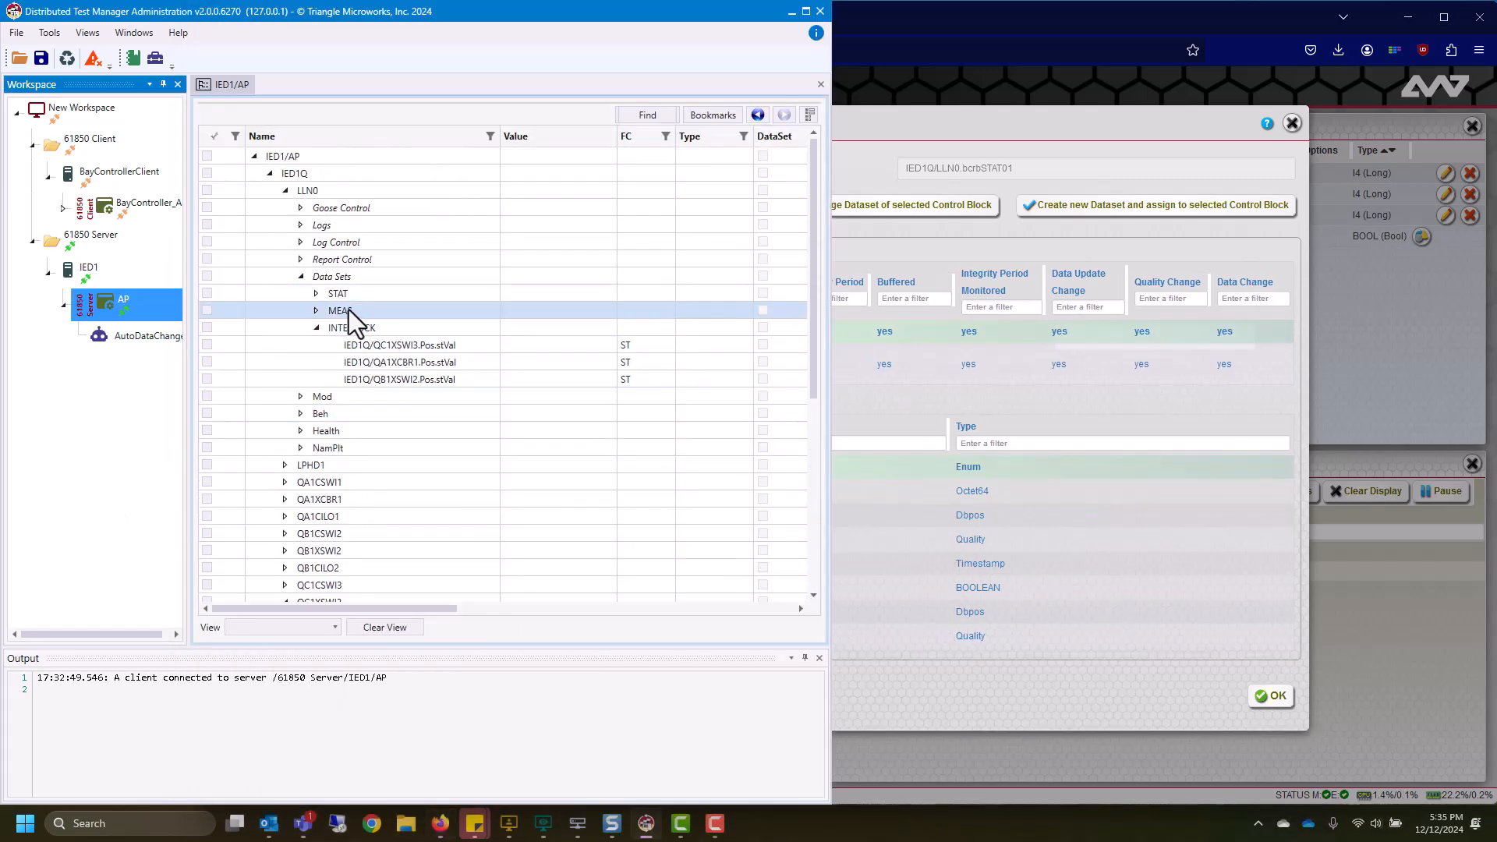
click(300, 278)
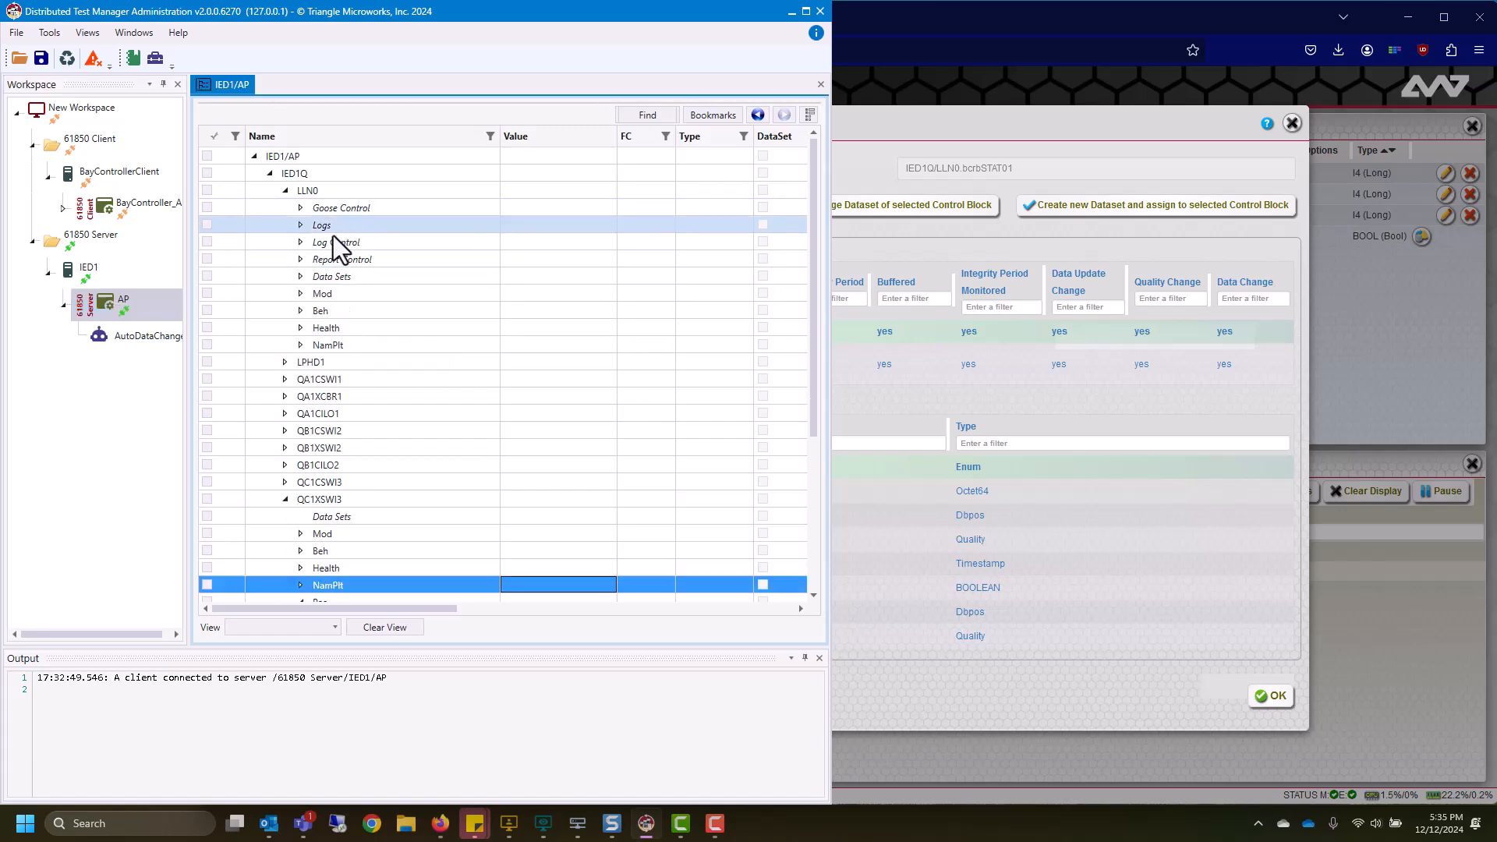
click(300, 259)
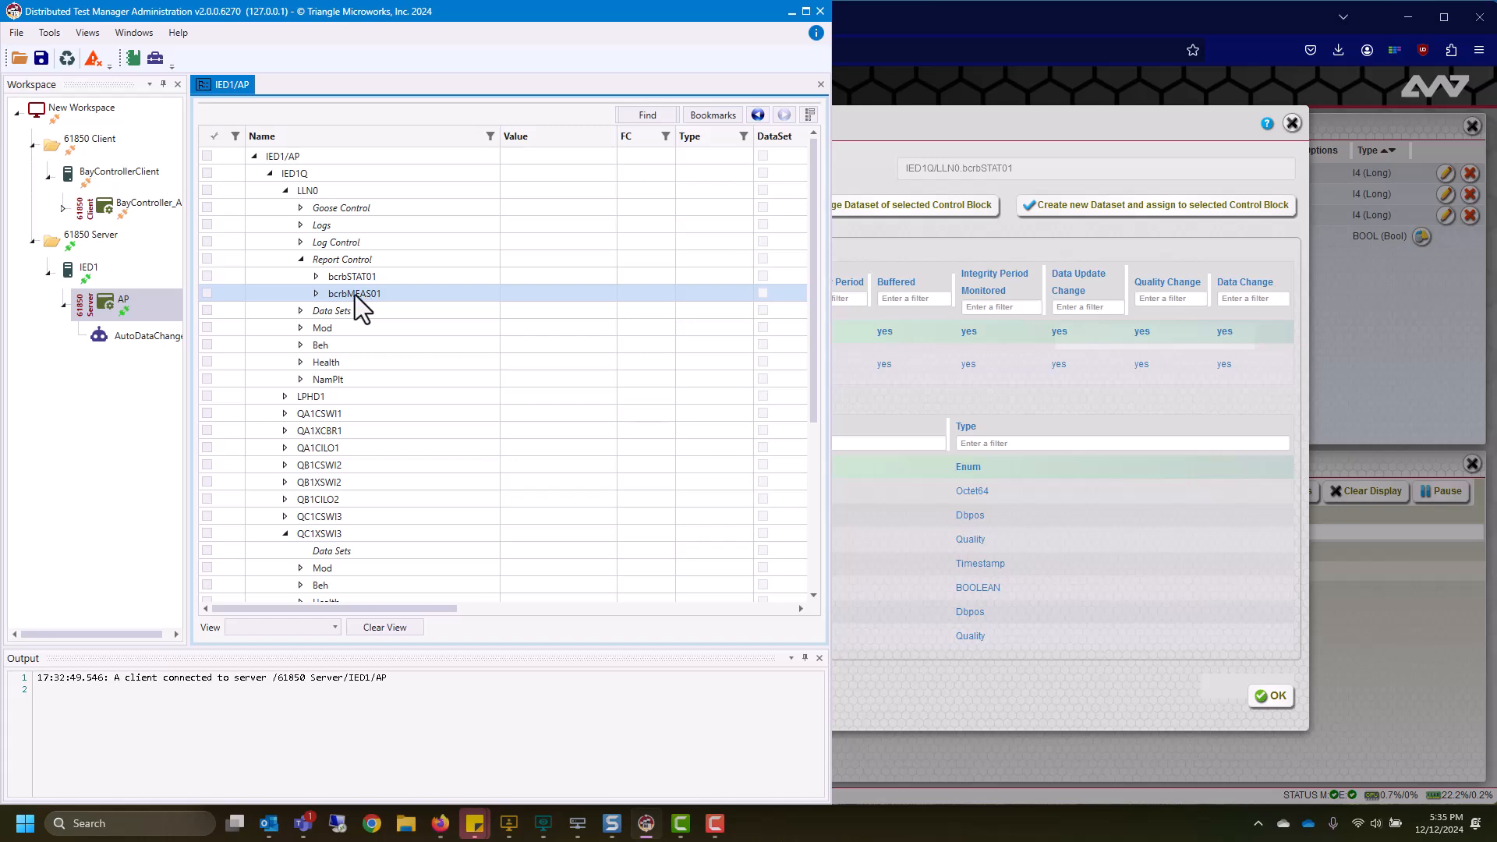
click(316, 294)
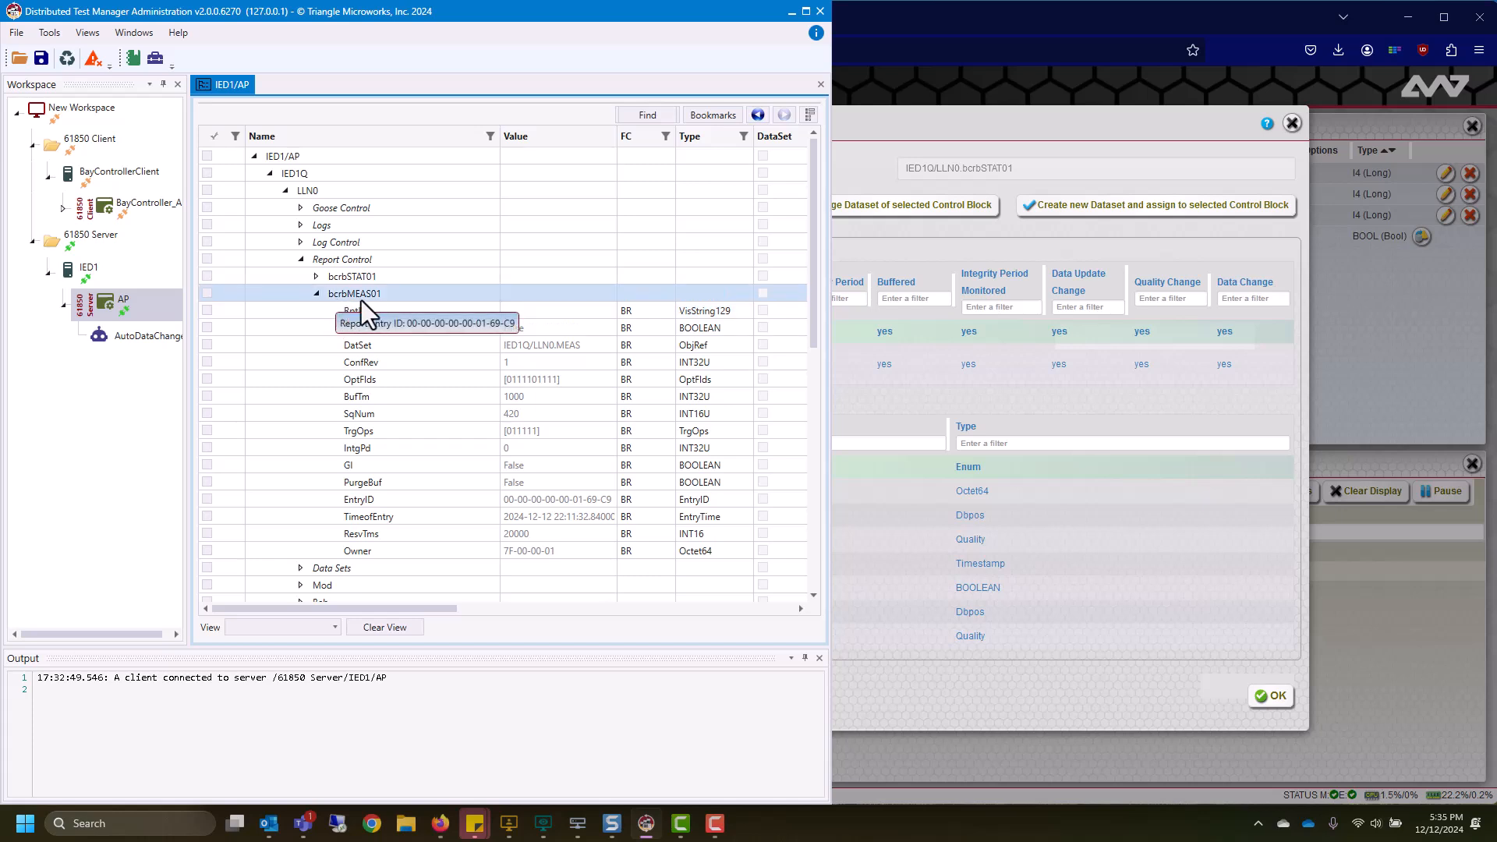
click(390, 346)
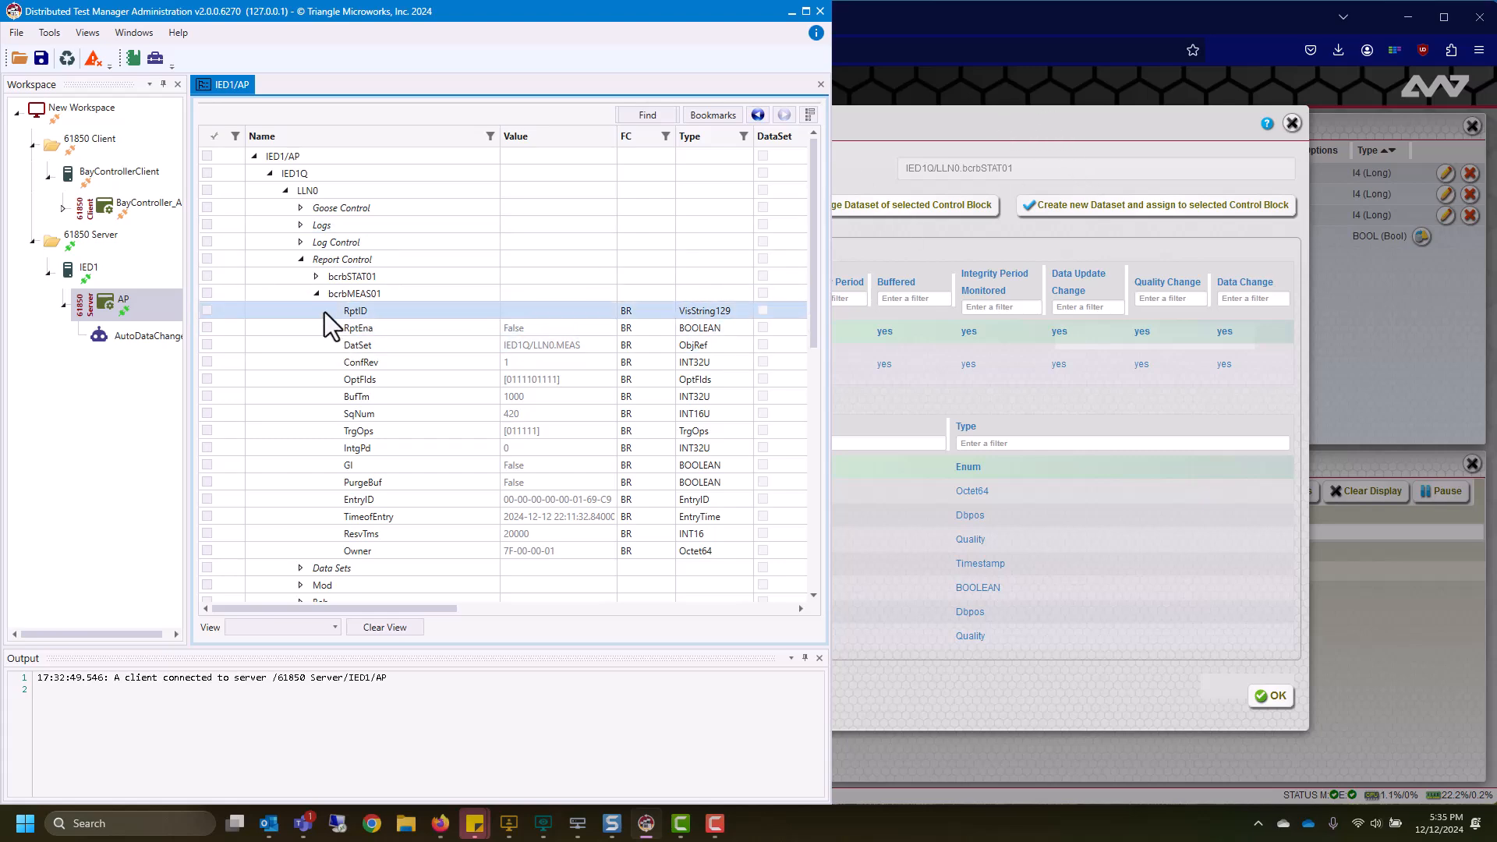
scroll(319, 381, down, 5)
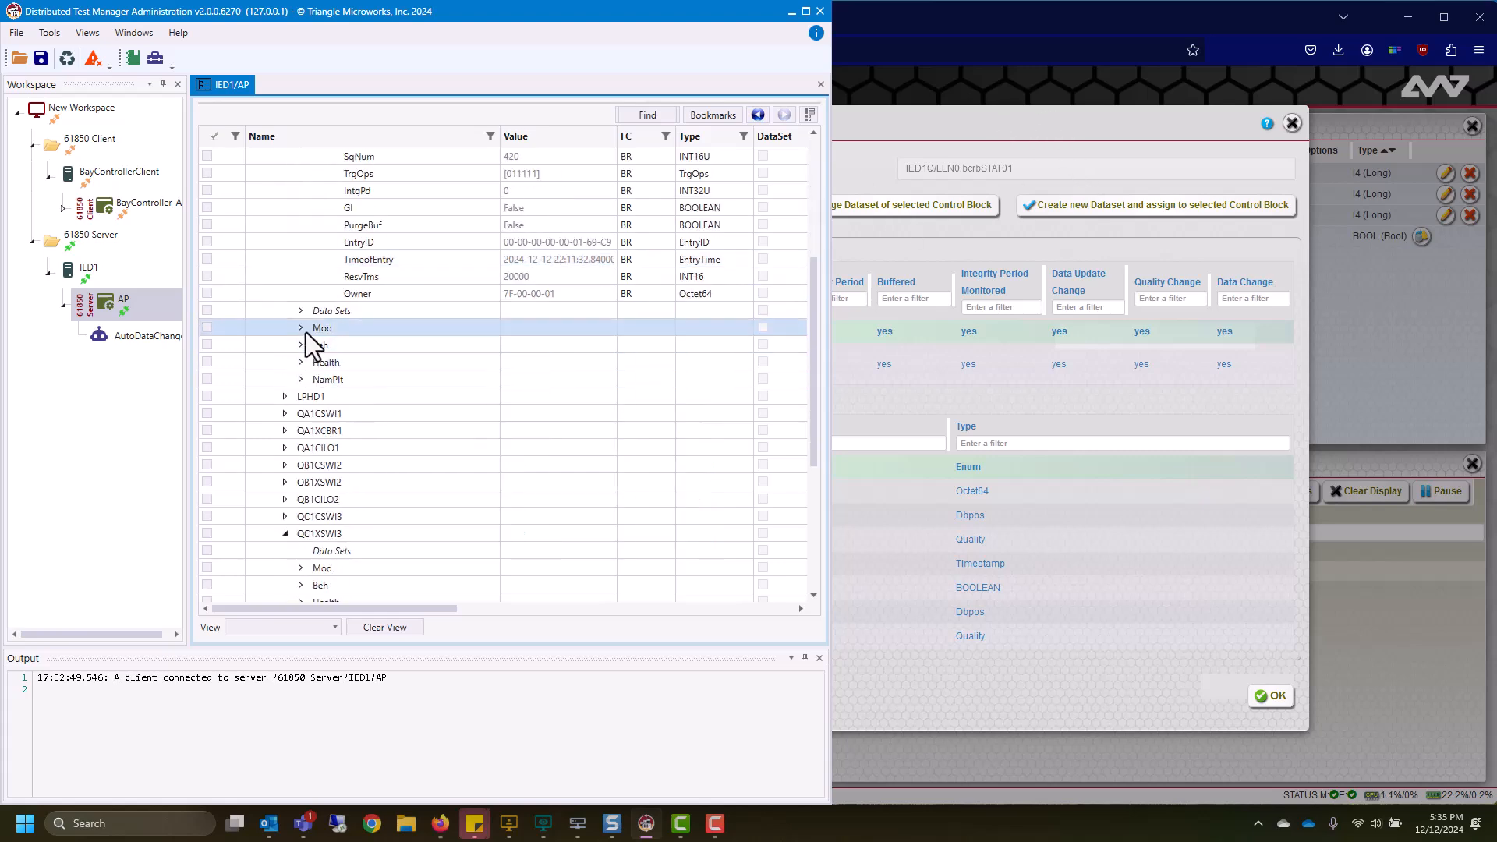
click(300, 310)
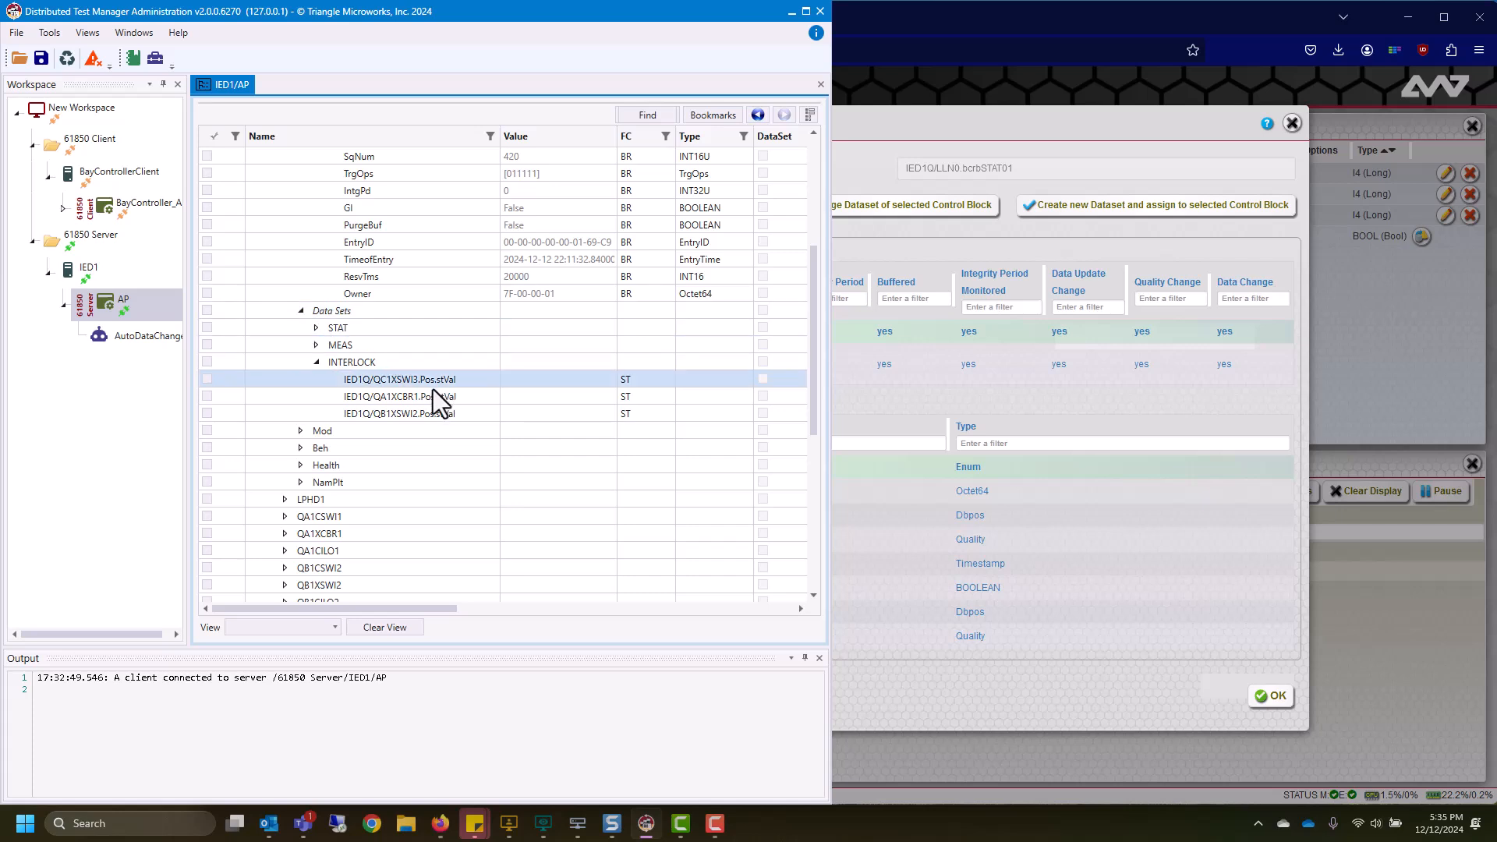
click(317, 345)
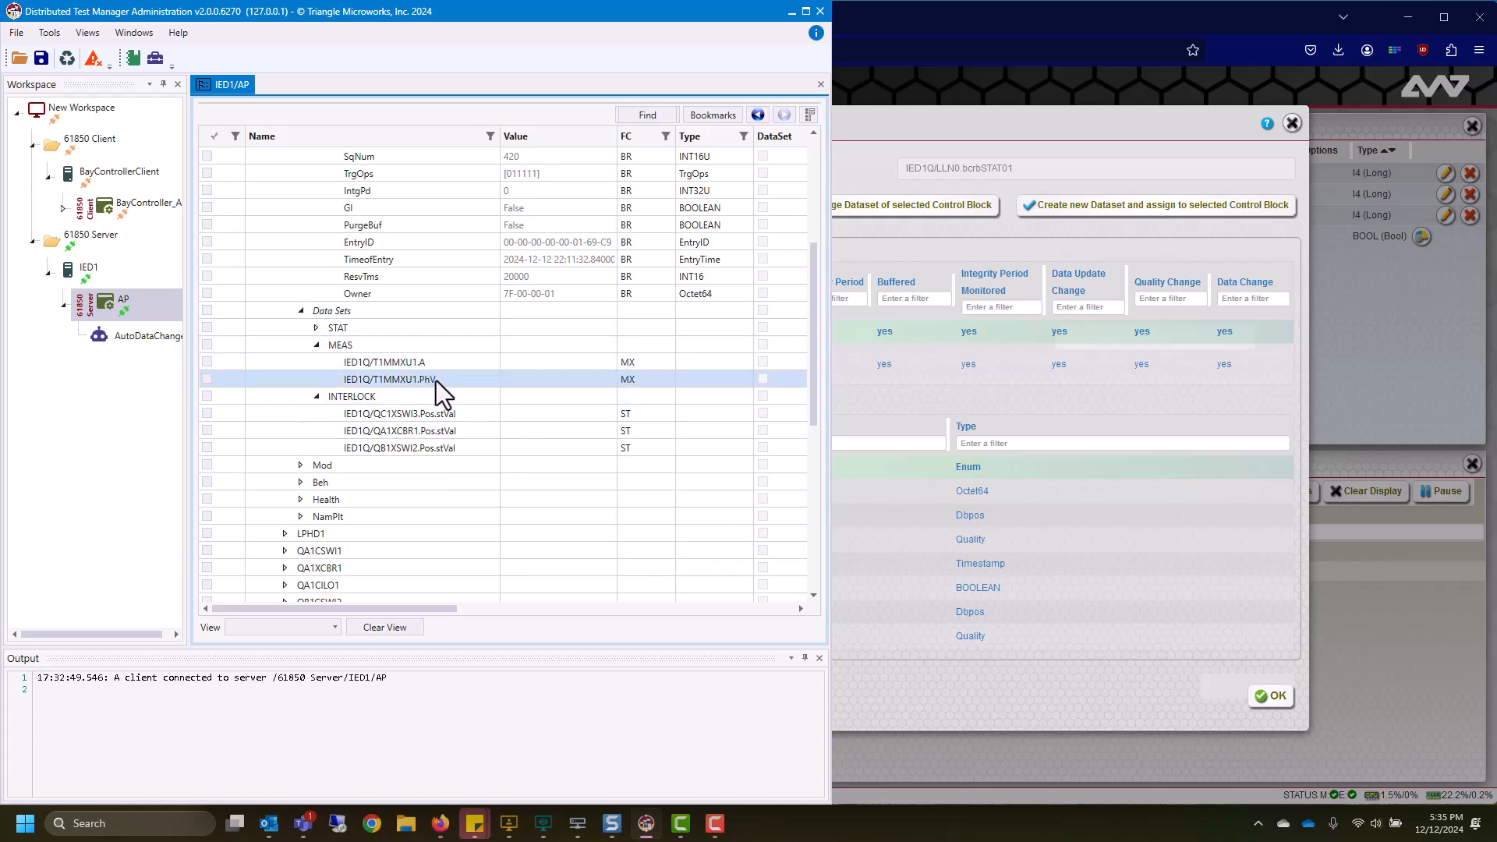
Return to SCADA Data Gateway, review the dataset members of IED1Q/LLN0.bcrbMEAS01, and add that report control block to the client
click(1084, 125)
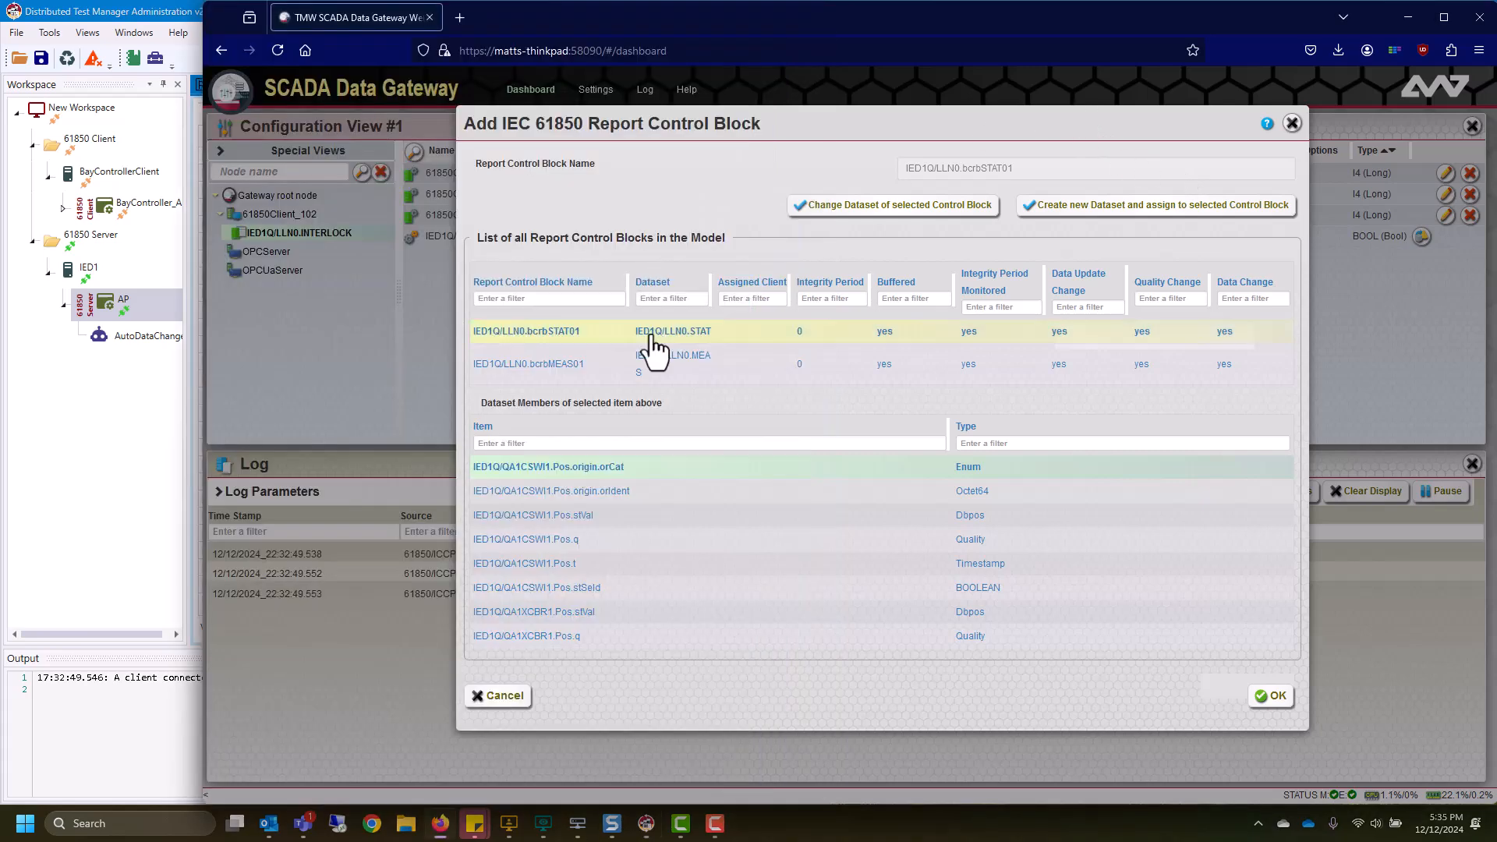
click(597, 366)
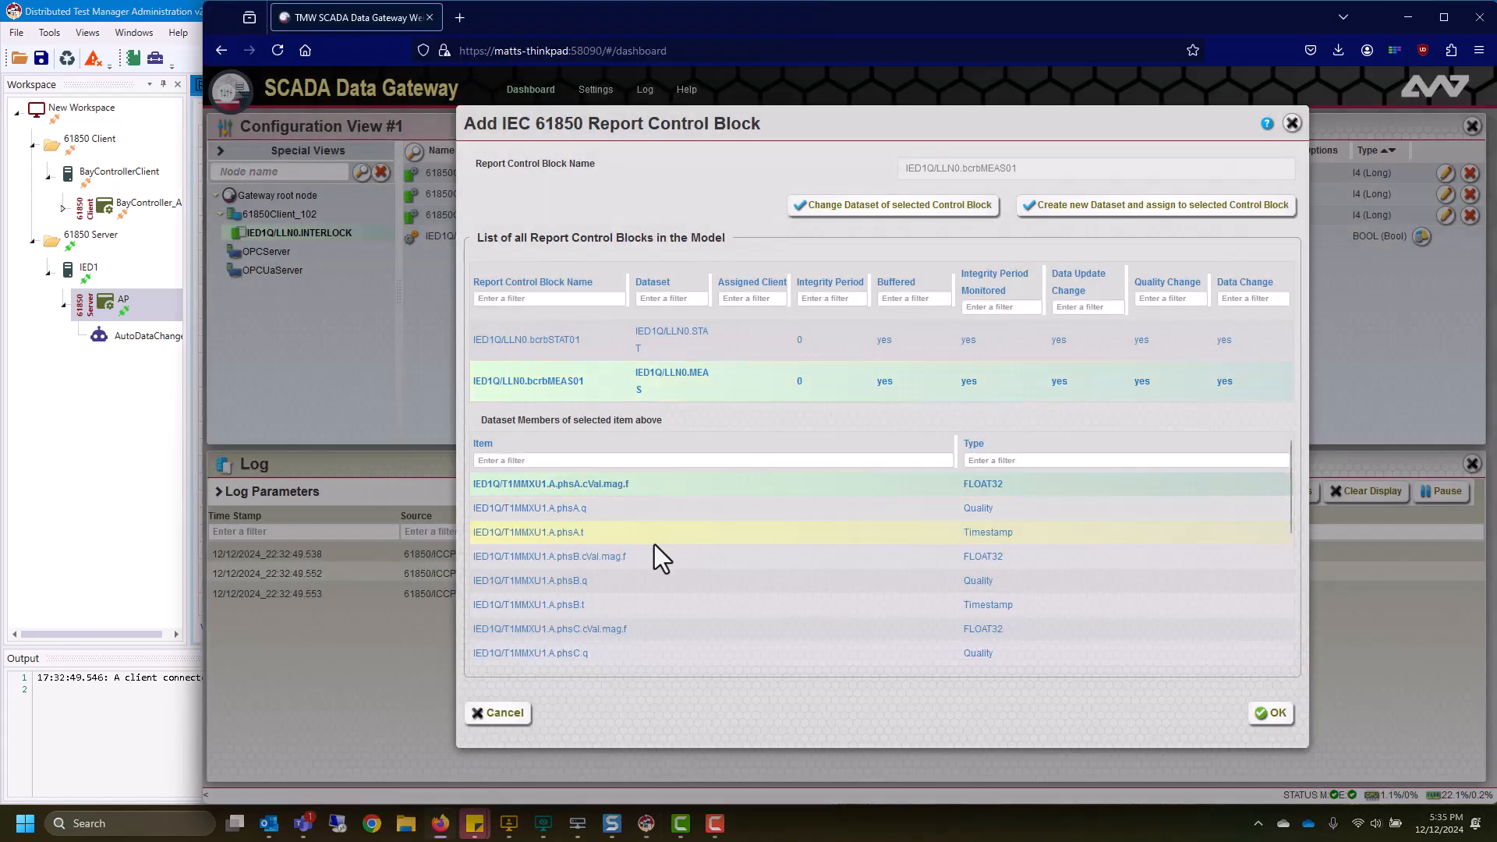
scroll(616, 530, down, 5)
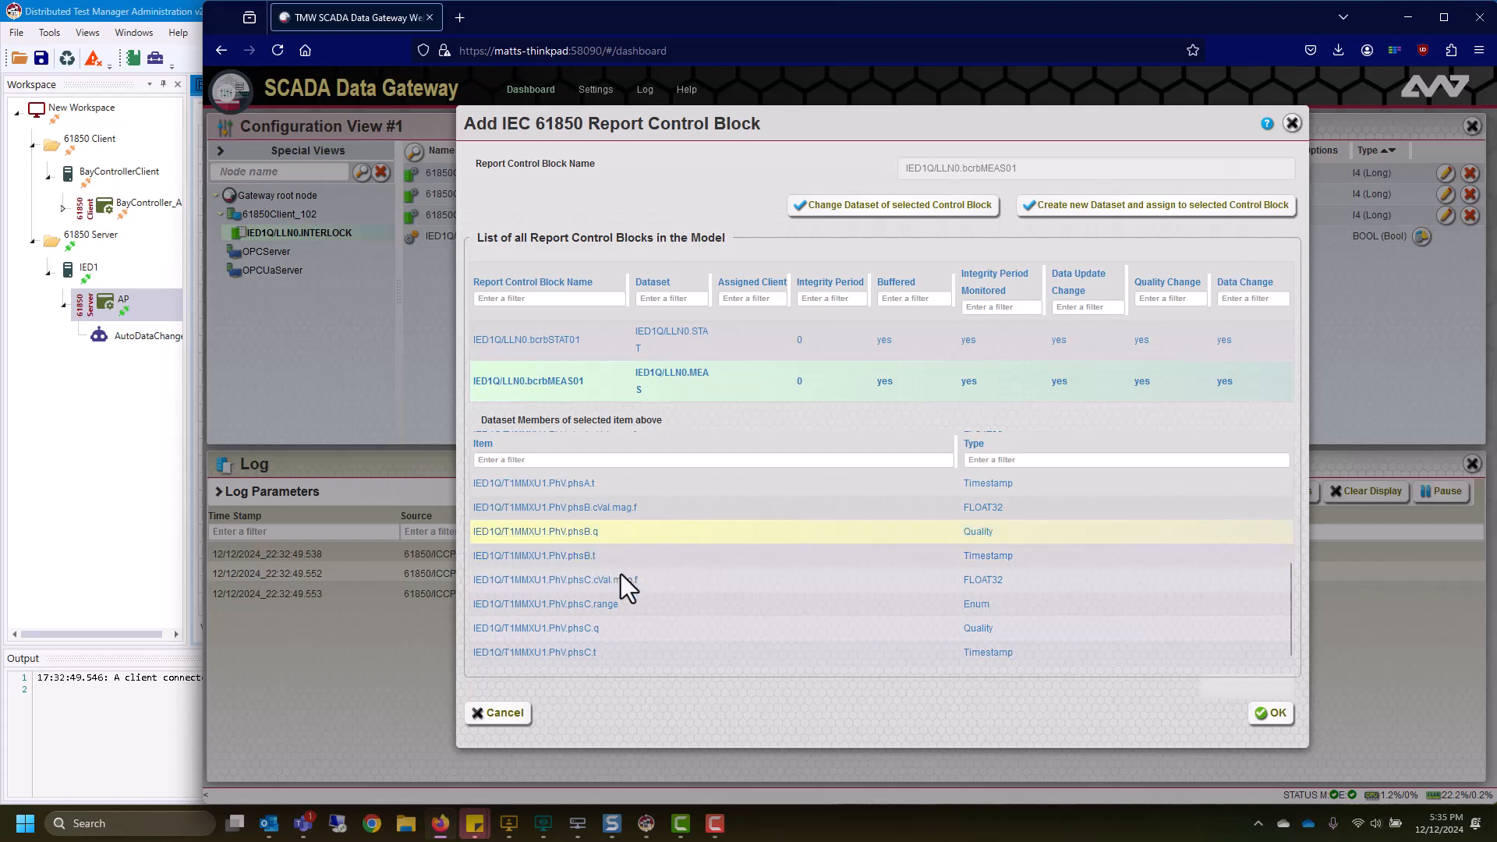
scroll(616, 530, up, 1)
scroll(703, 560, up, 5)
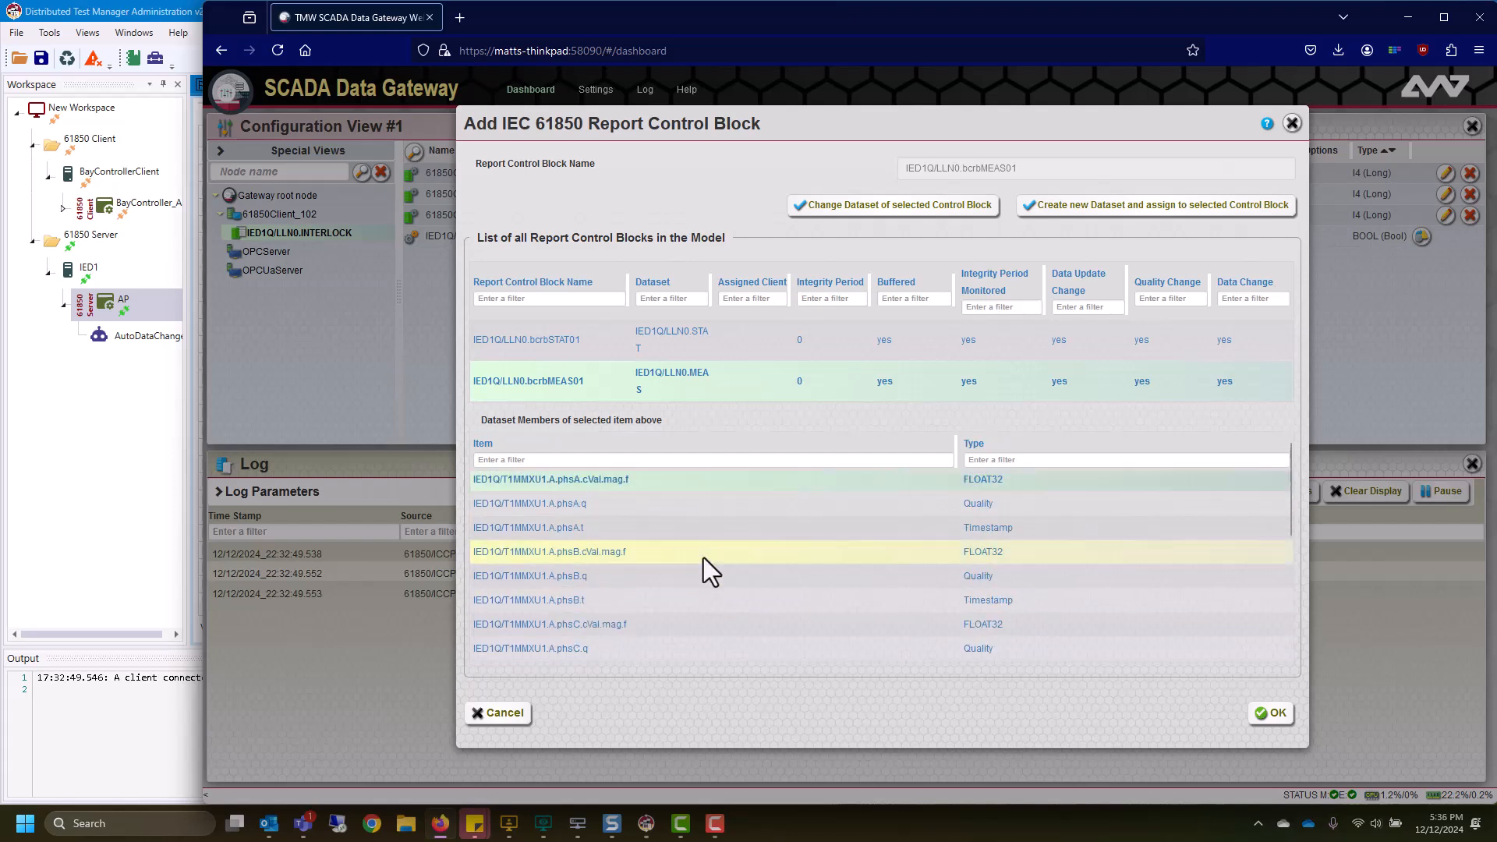
click(1274, 714)
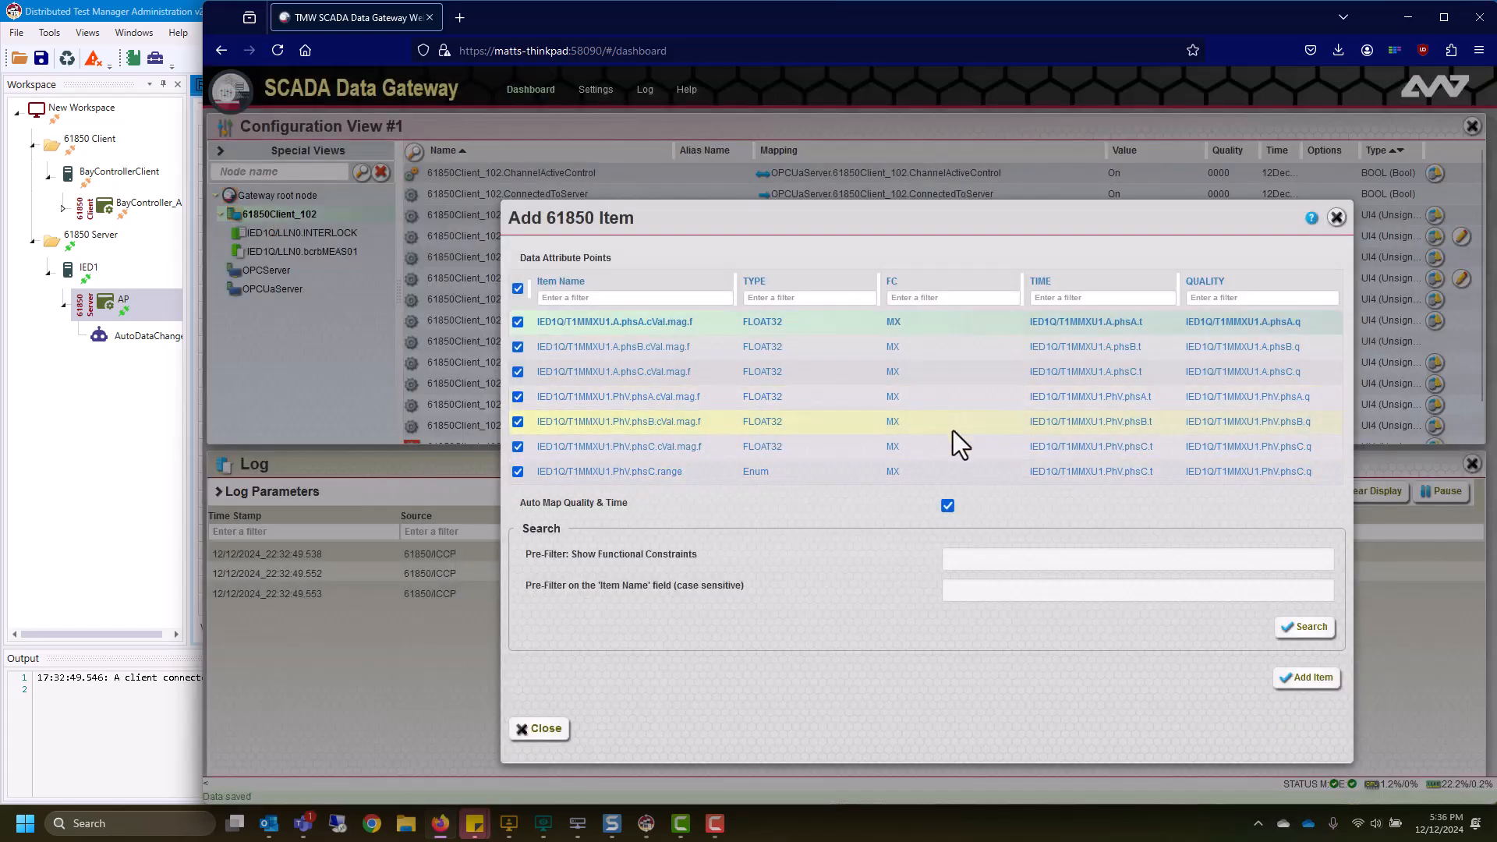
Add all seven T1MMXU1 data attribute points with Auto Map Quality & Time enabled, then display the points under IED1Q/LLN0.bcrbMEAS01
click(1309, 687)
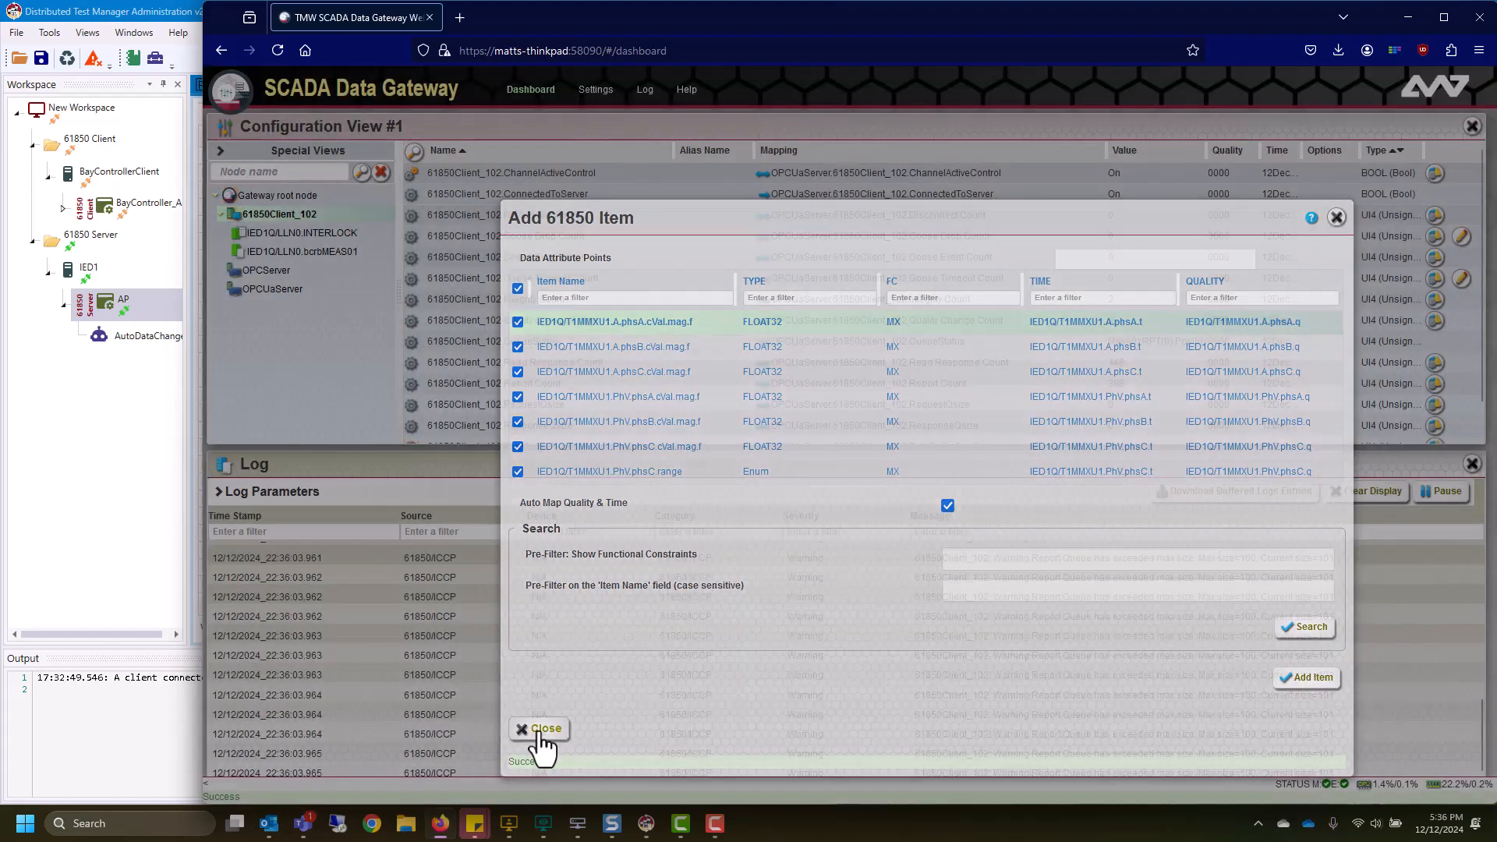
click(540, 729)
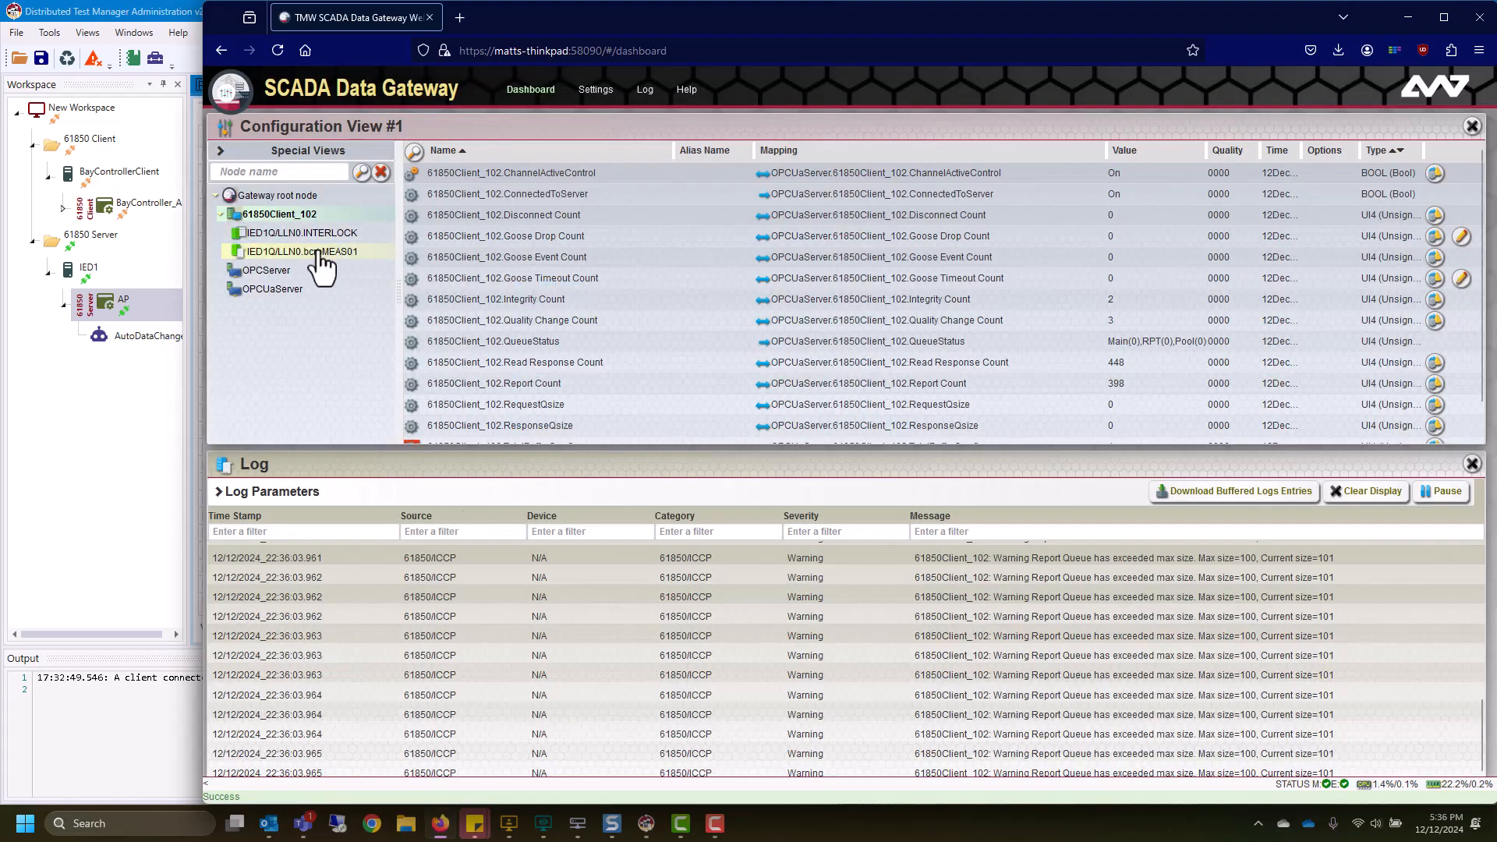
click(316, 252)
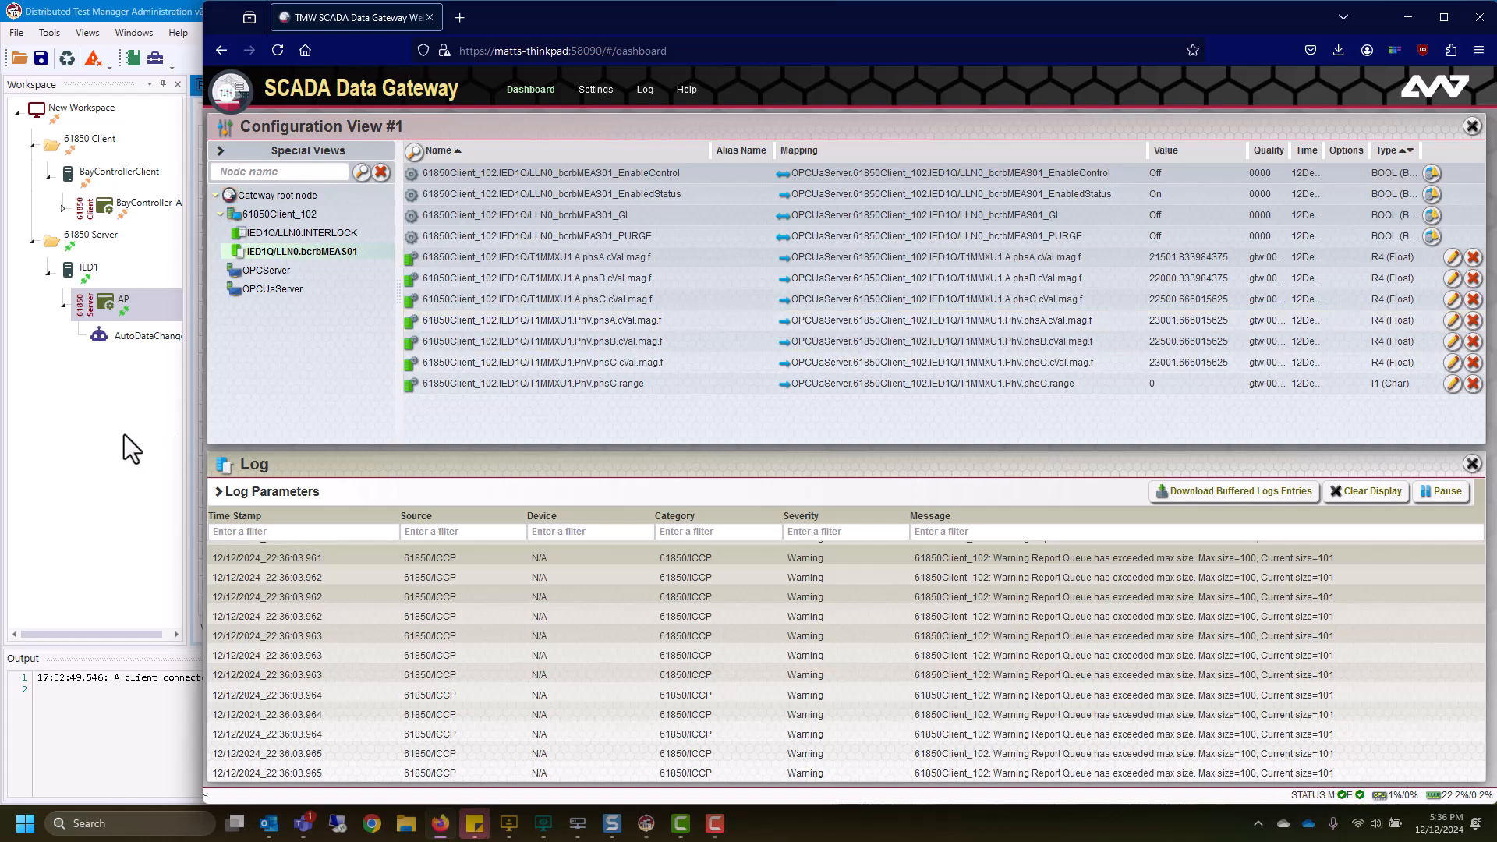
Switch to Distributed Test Manager and check the reporting status and attributes of the bcrbMEAS01 report control block
click(88, 441)
scroll(498, 321, up, 1)
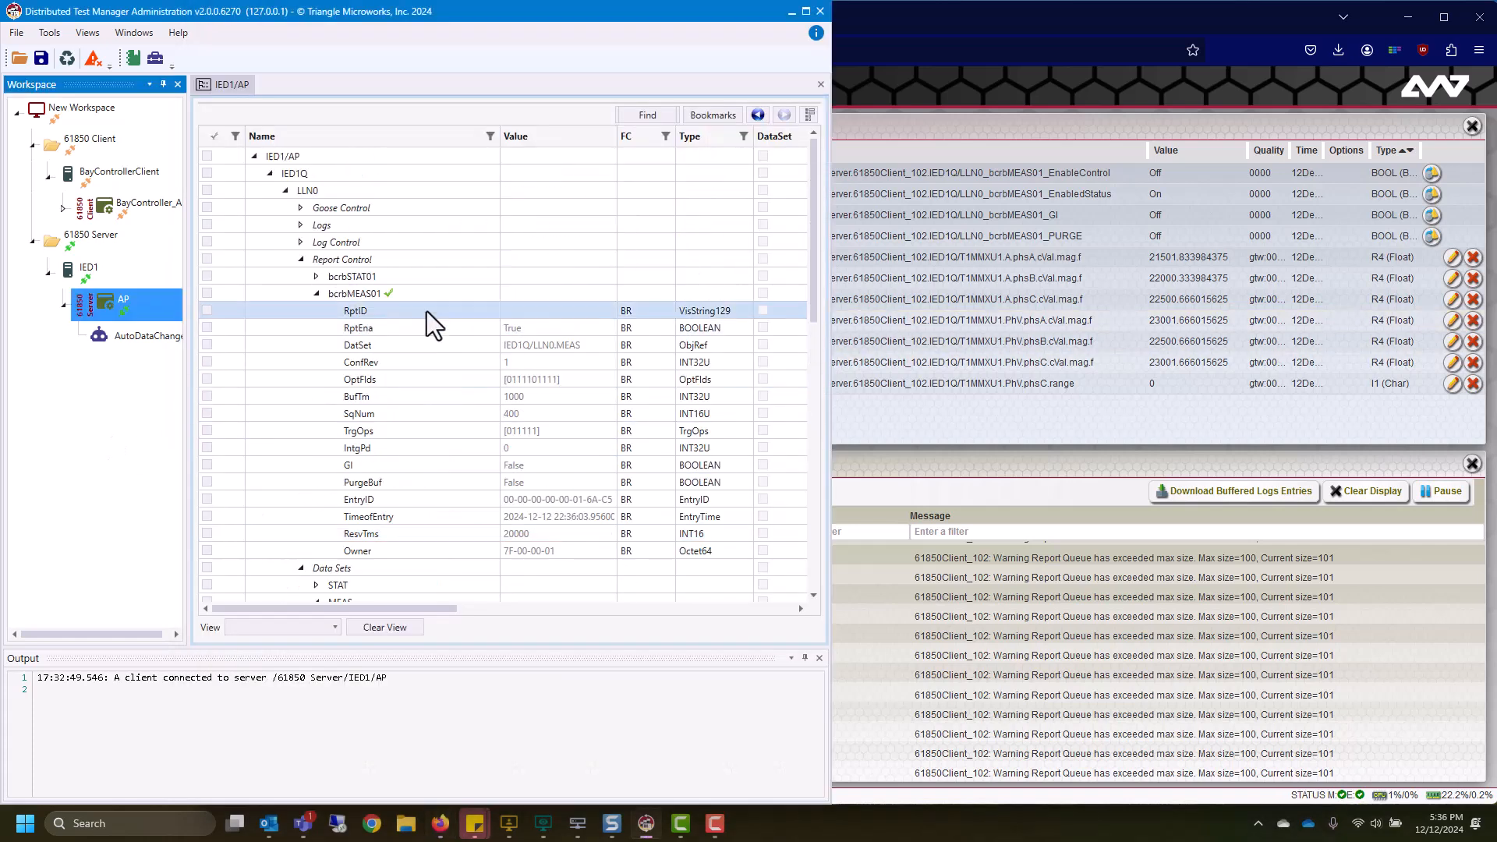
click(316, 294)
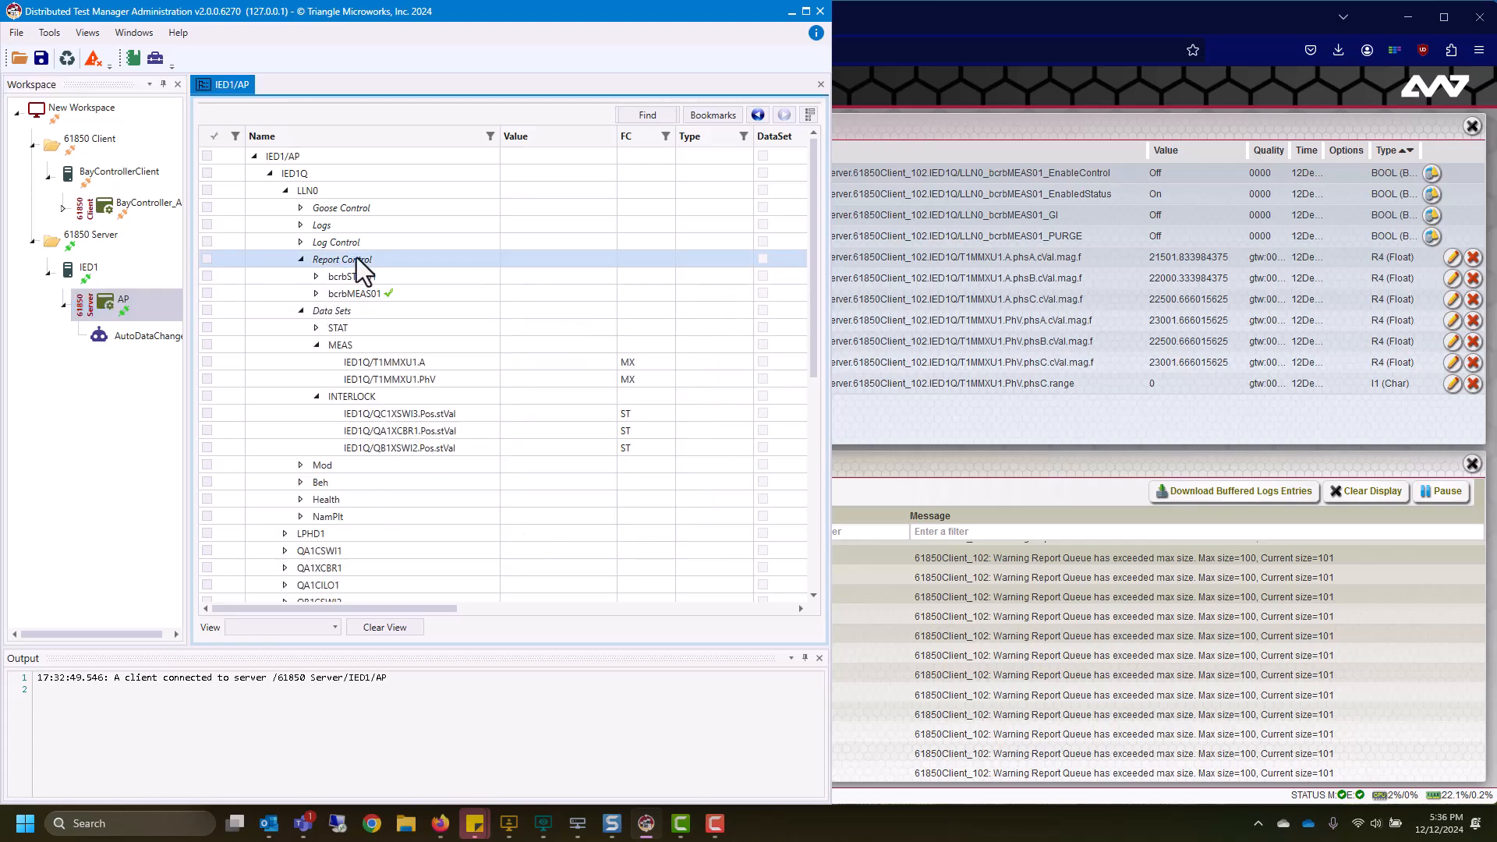
mouse_move(390, 297)
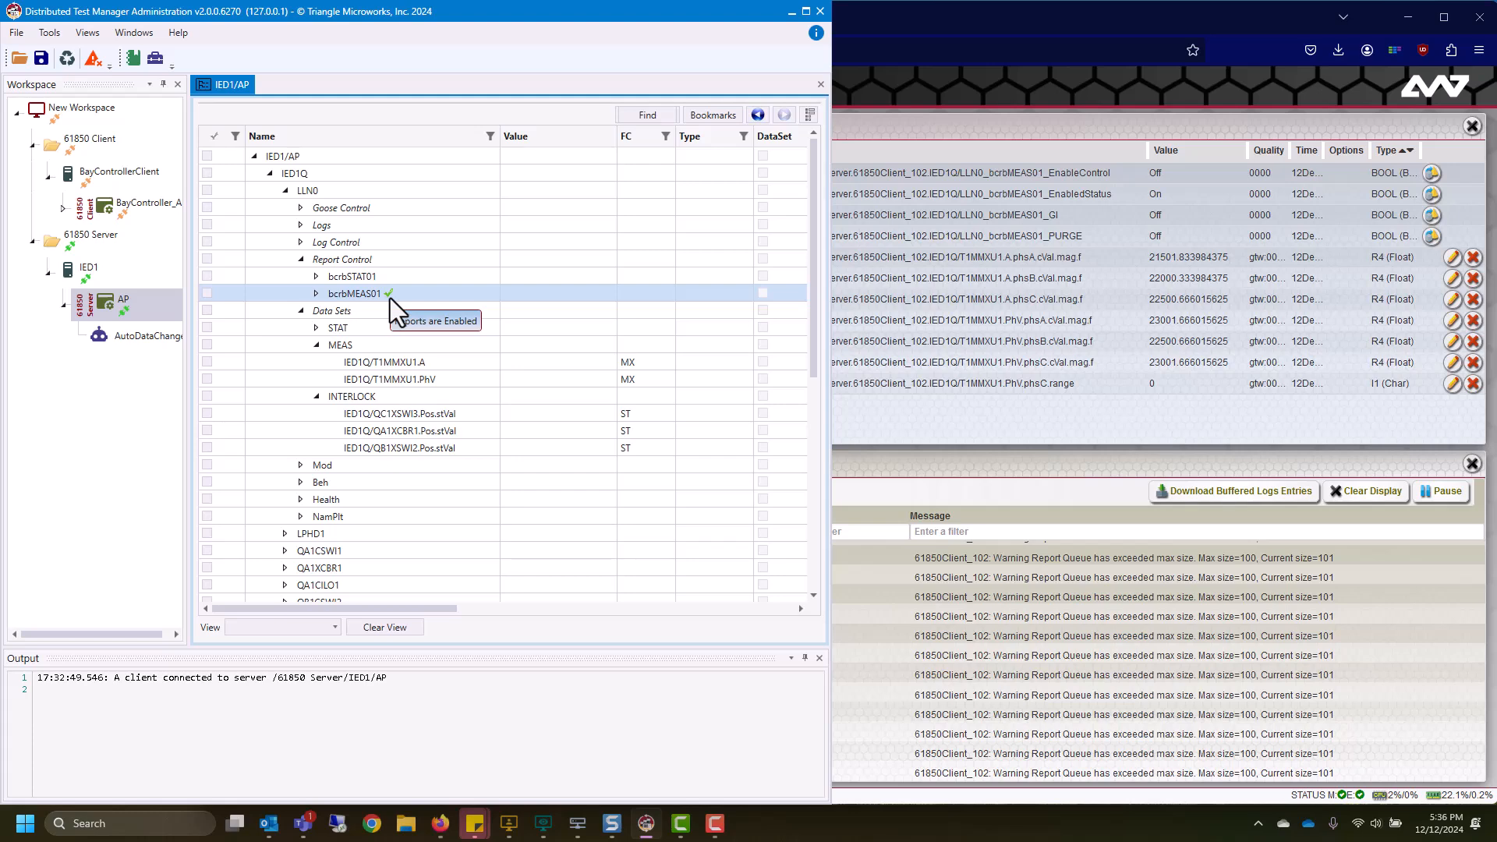
click(316, 294)
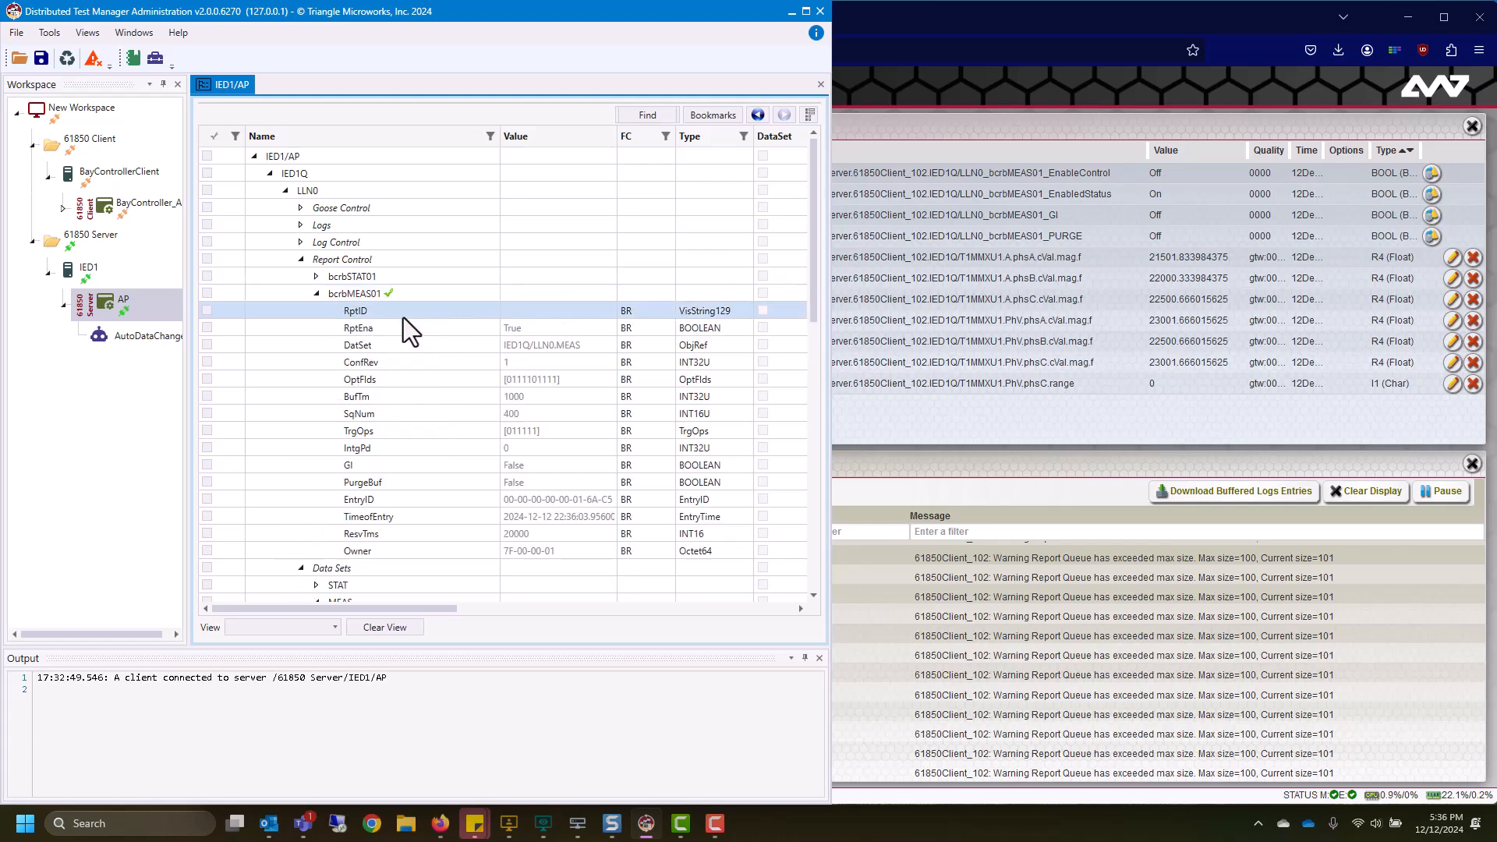
click(317, 294)
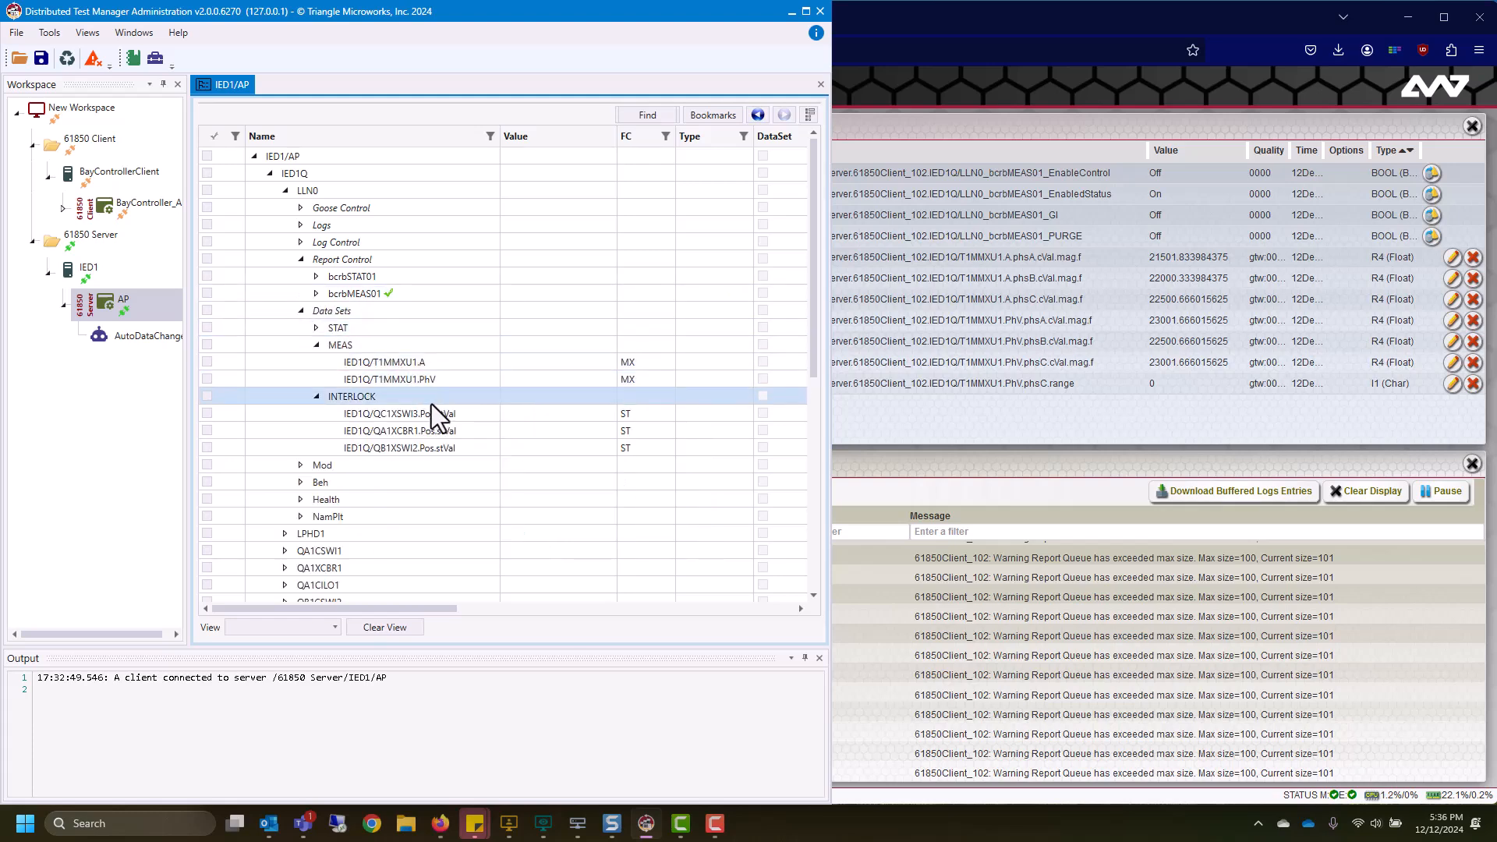
Go to T1MMXU1.A from the MEAS data set and set the phsA cVal.mag.f value to 6000
right_click(437, 363)
click(476, 390)
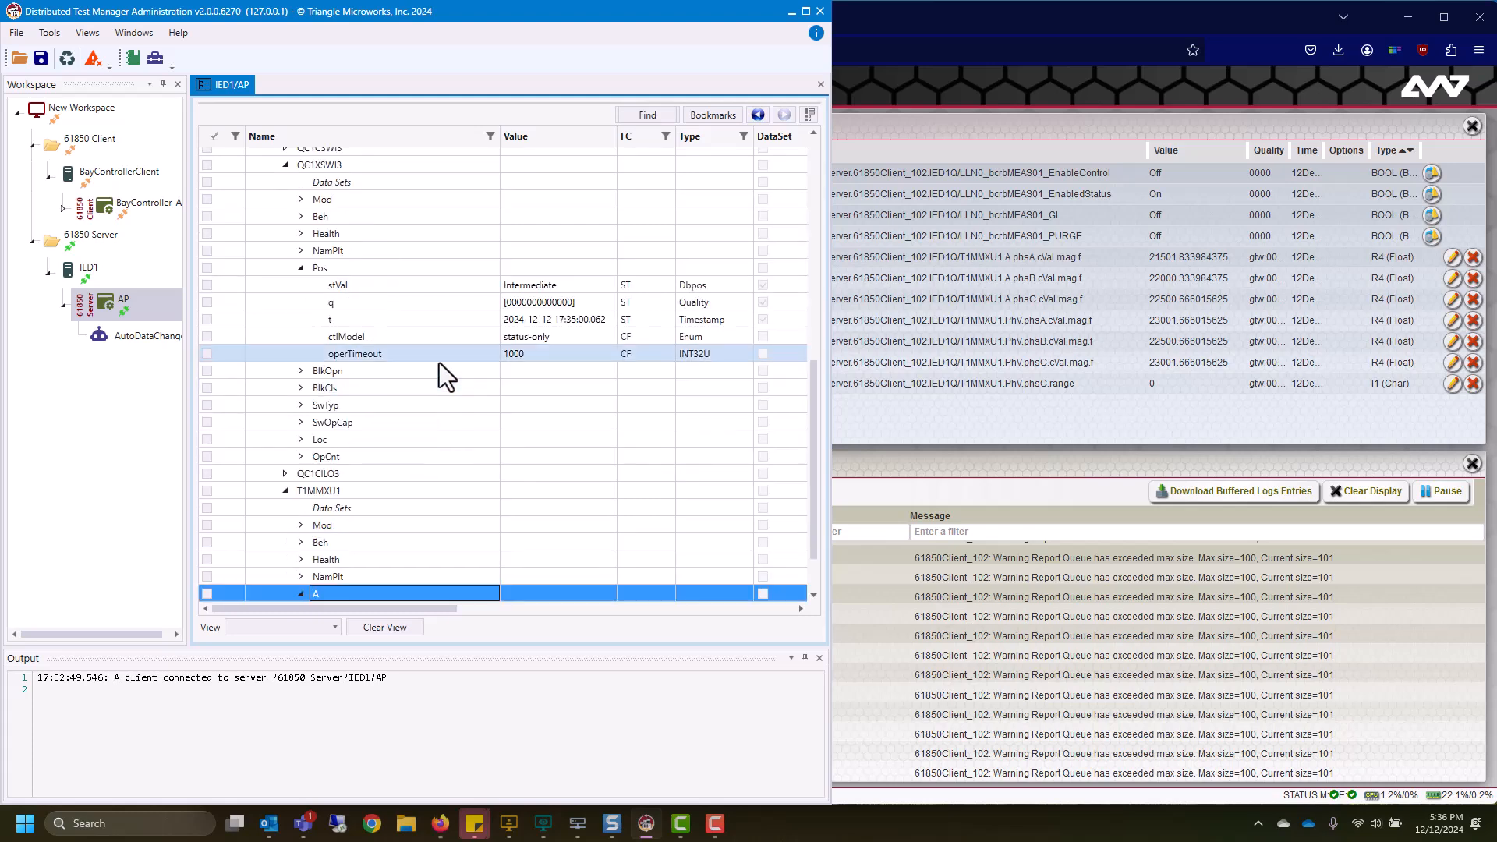
click(316, 543)
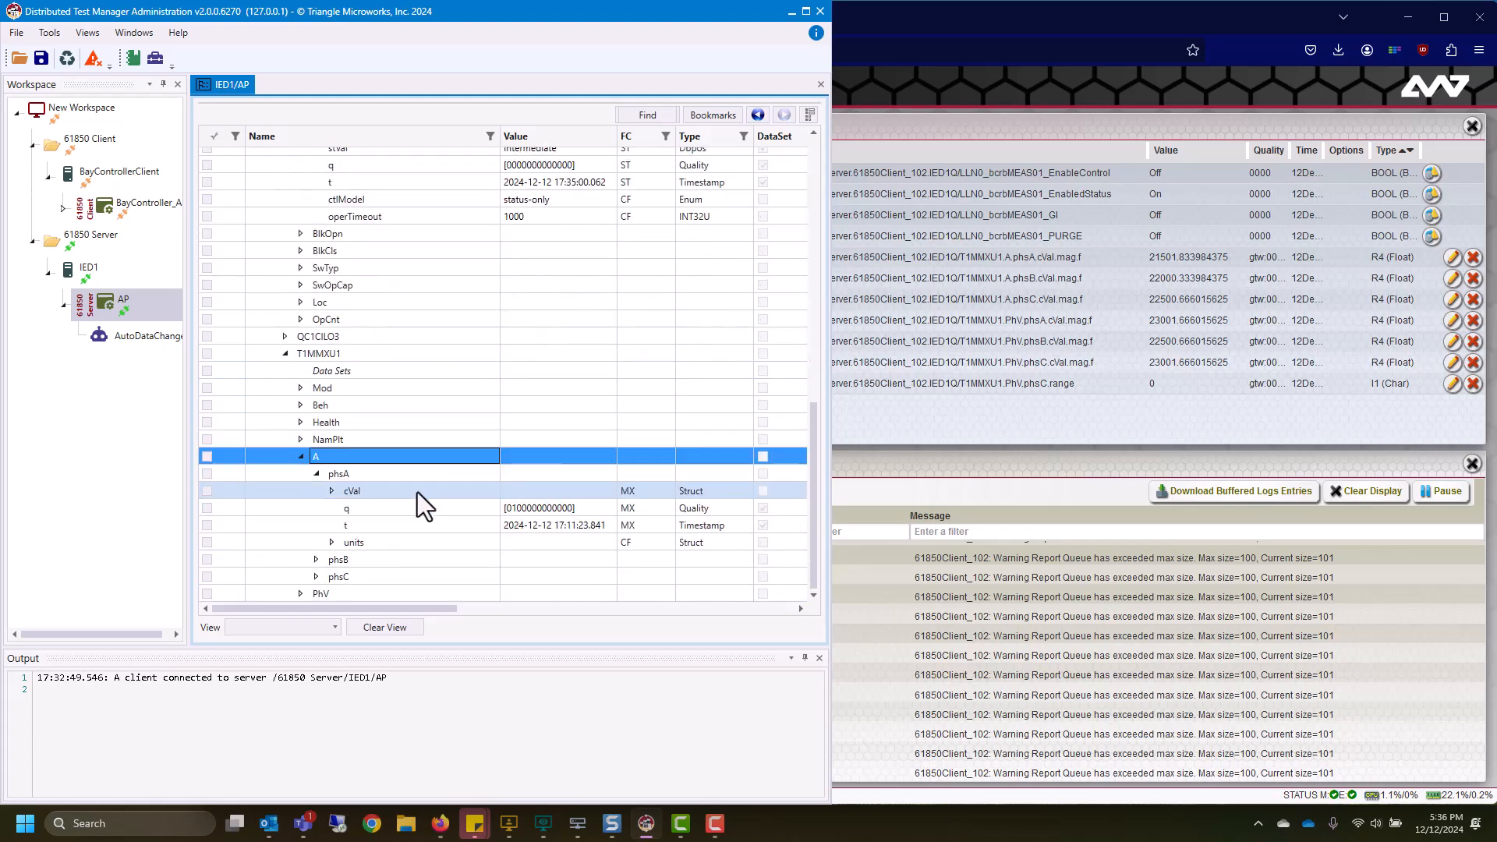
click(333, 491)
click(348, 508)
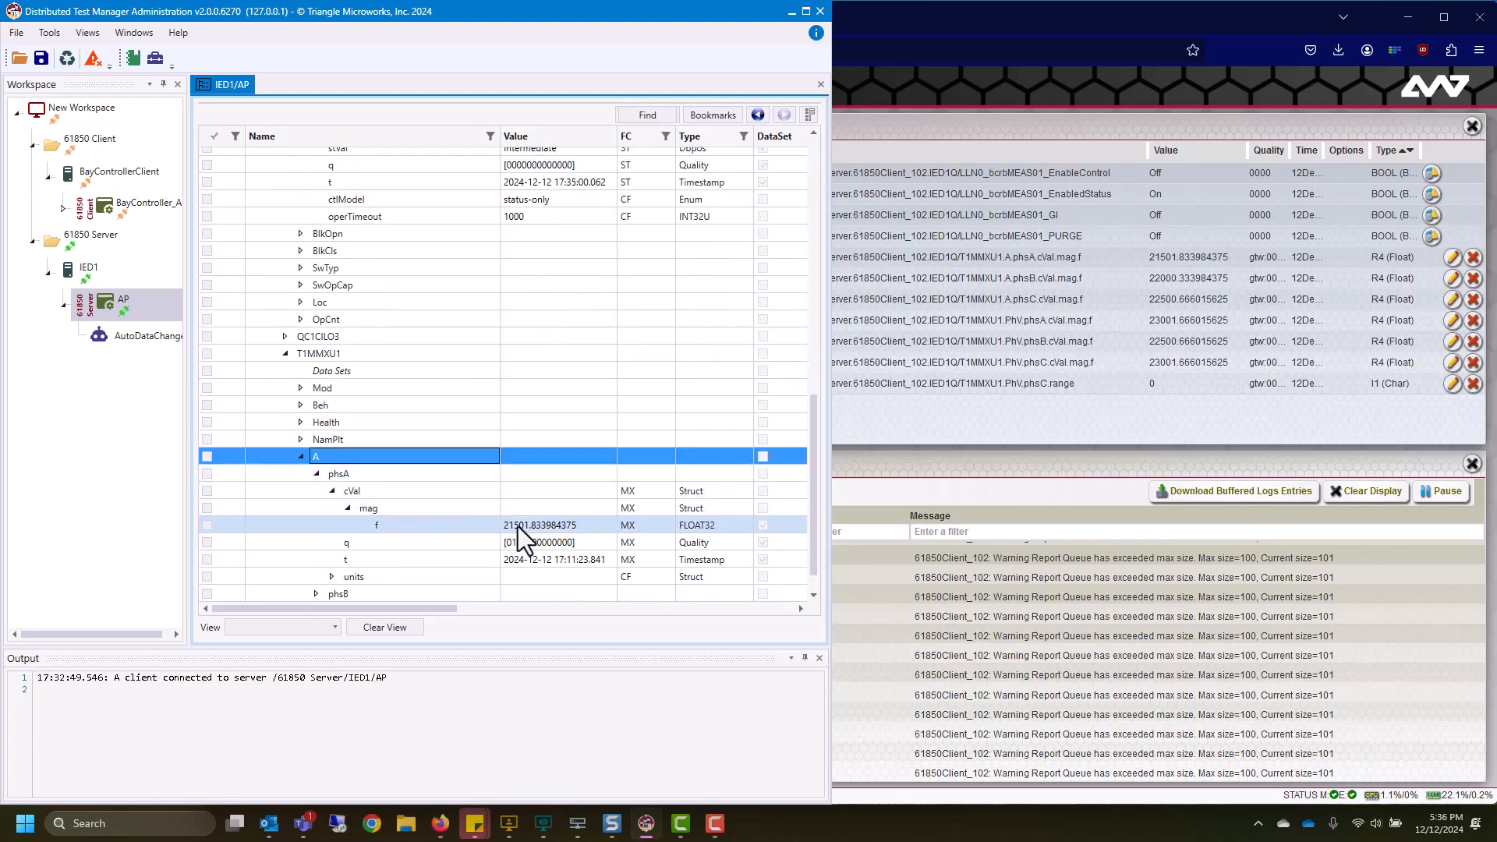
click(555, 524)
click(554, 524)
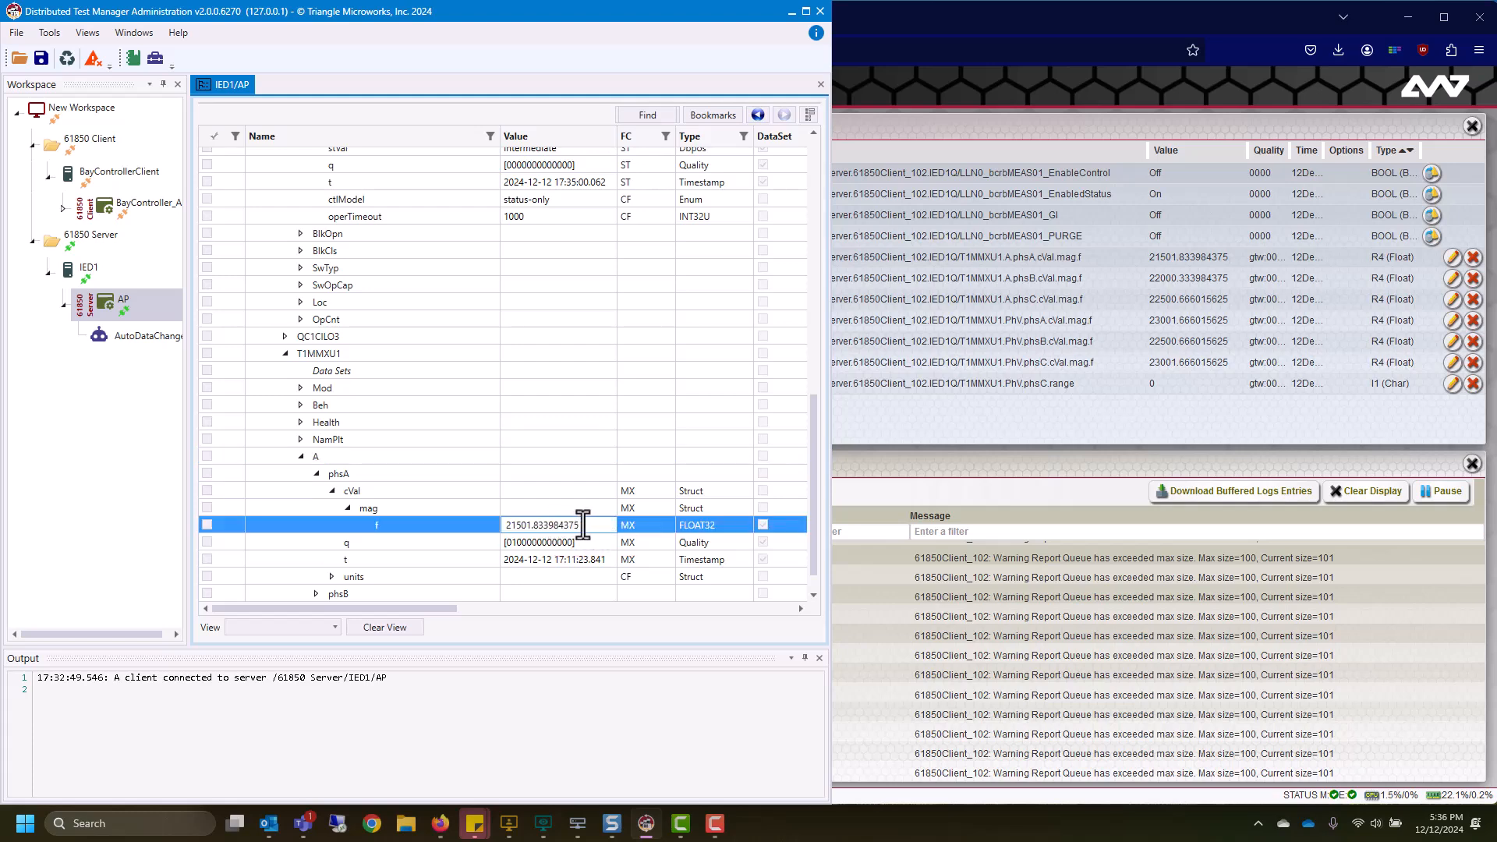
key(ctrl+a)
text(6000)
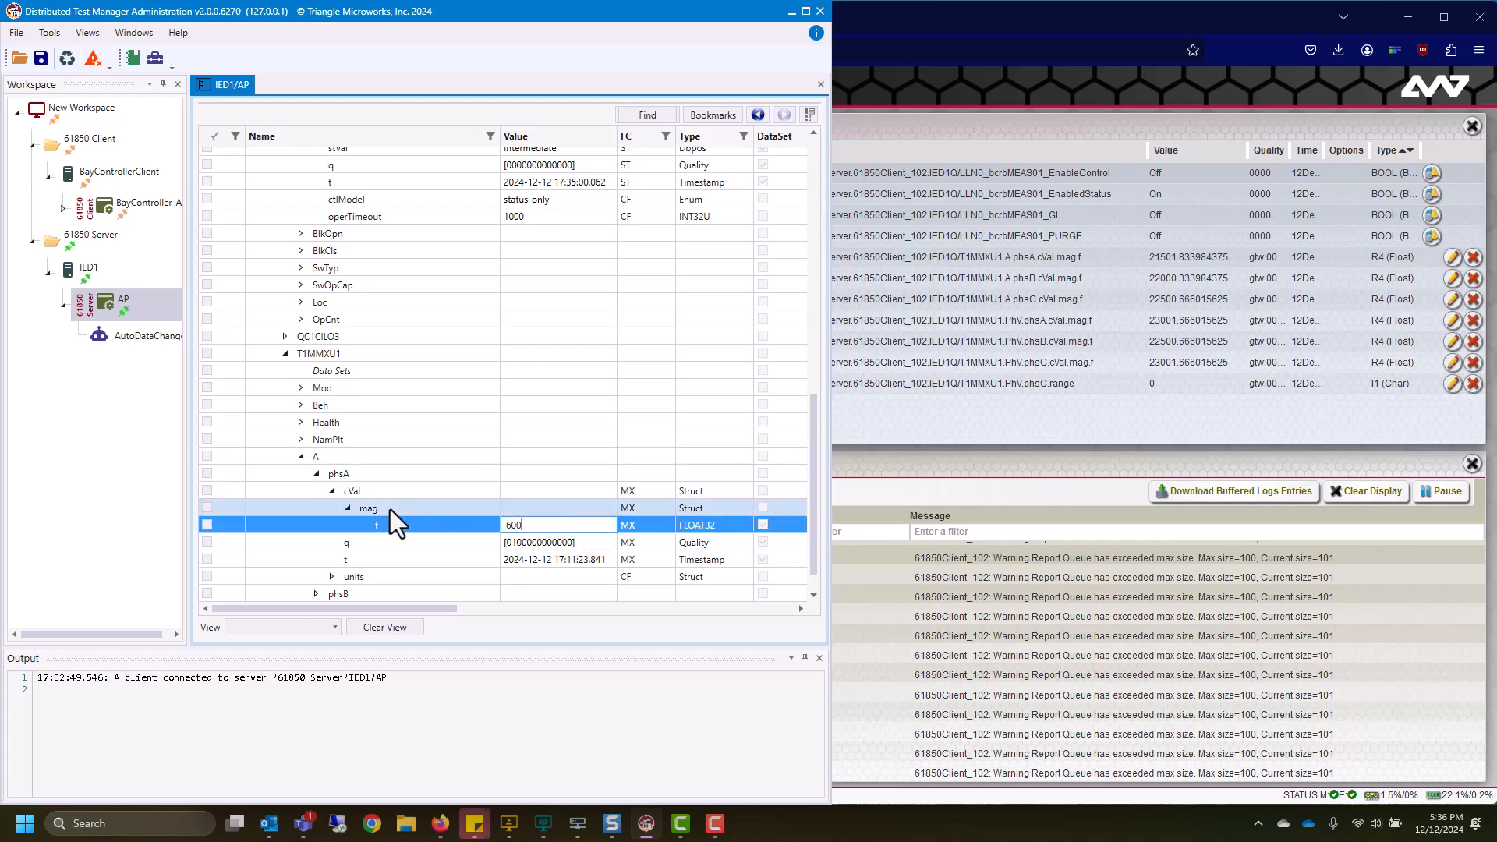
click(558, 545)
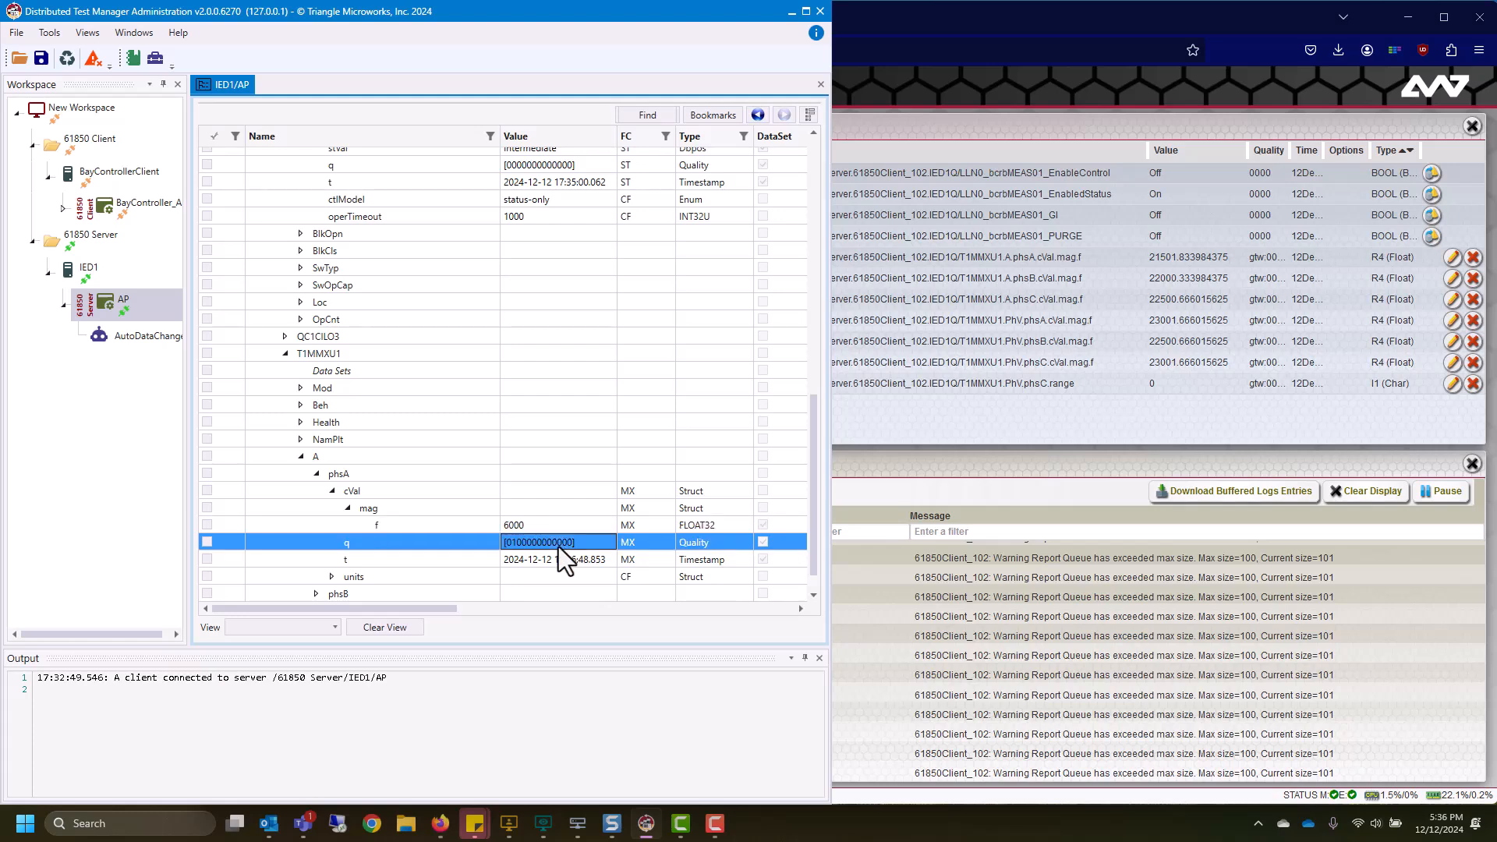
click(559, 545)
click(541, 489)
click(1031, 424)
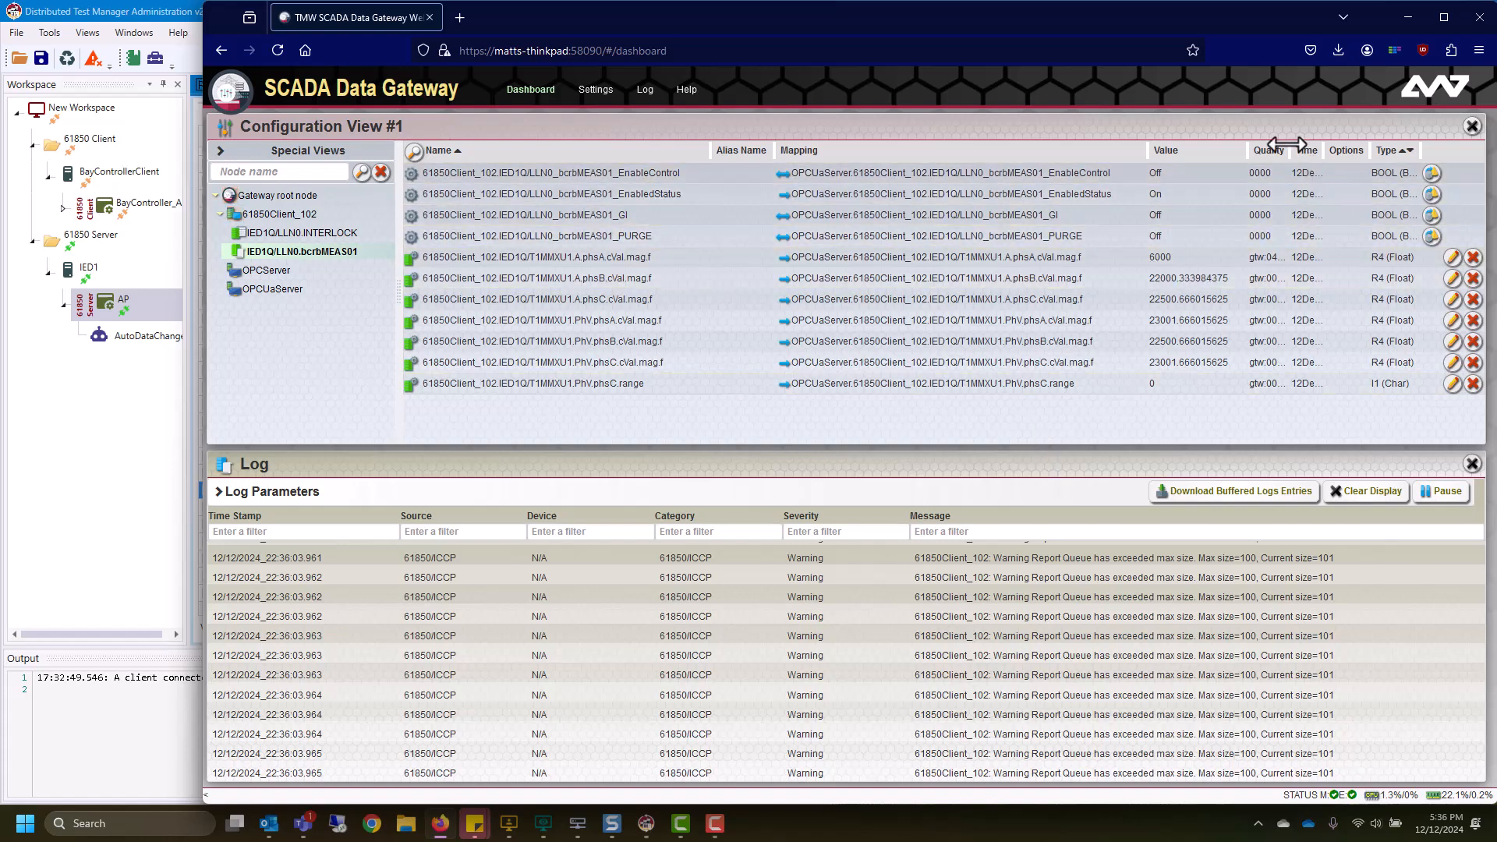
drag(1288, 148, 1341, 147)
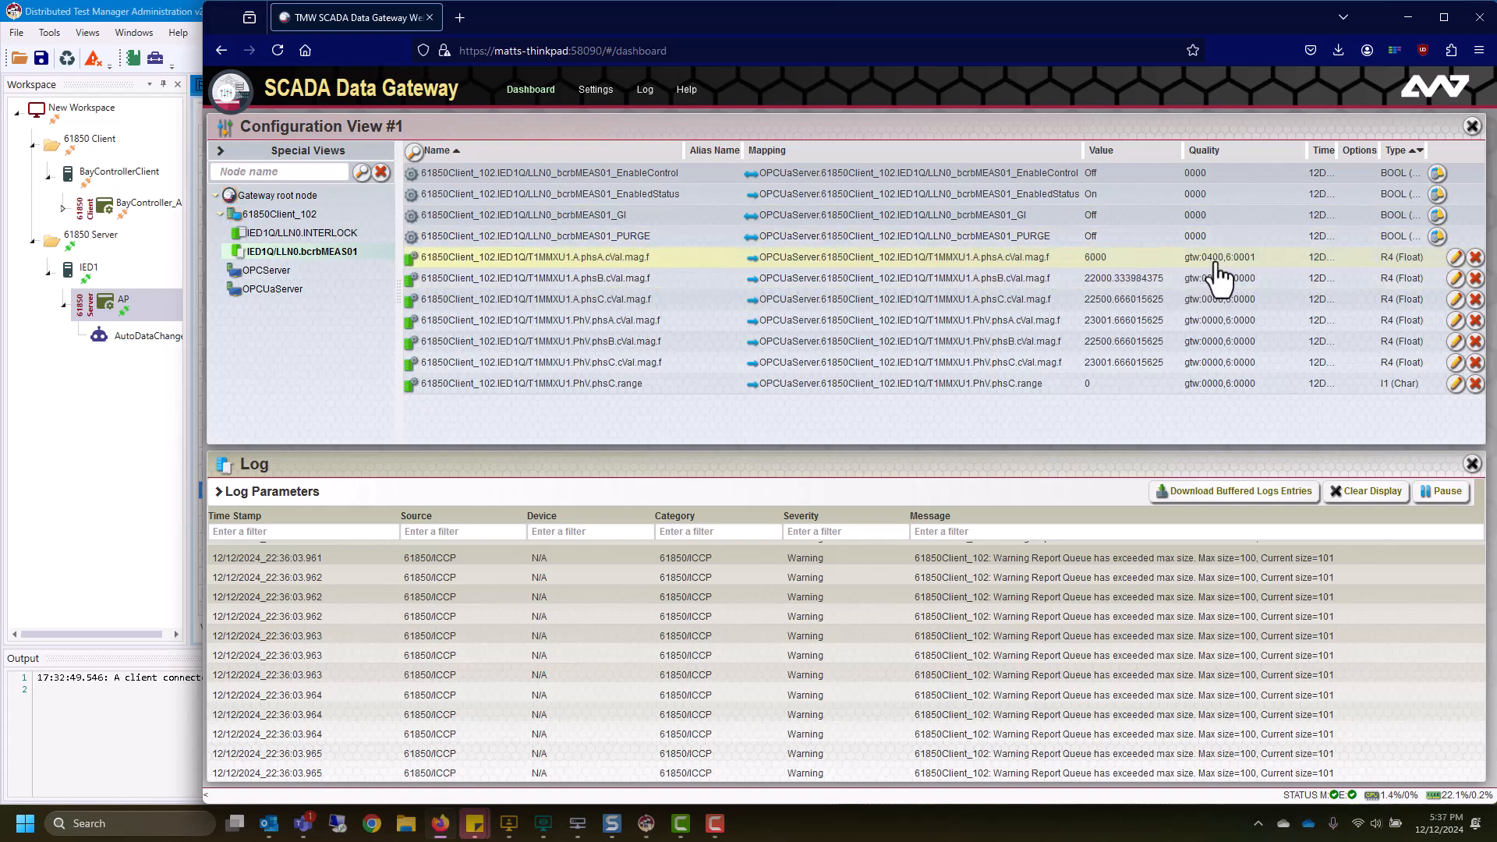
Return to Distributed Test Manager, set the phsA quality q back to Good and set its cVal.mag.f value to 1000
click(78, 500)
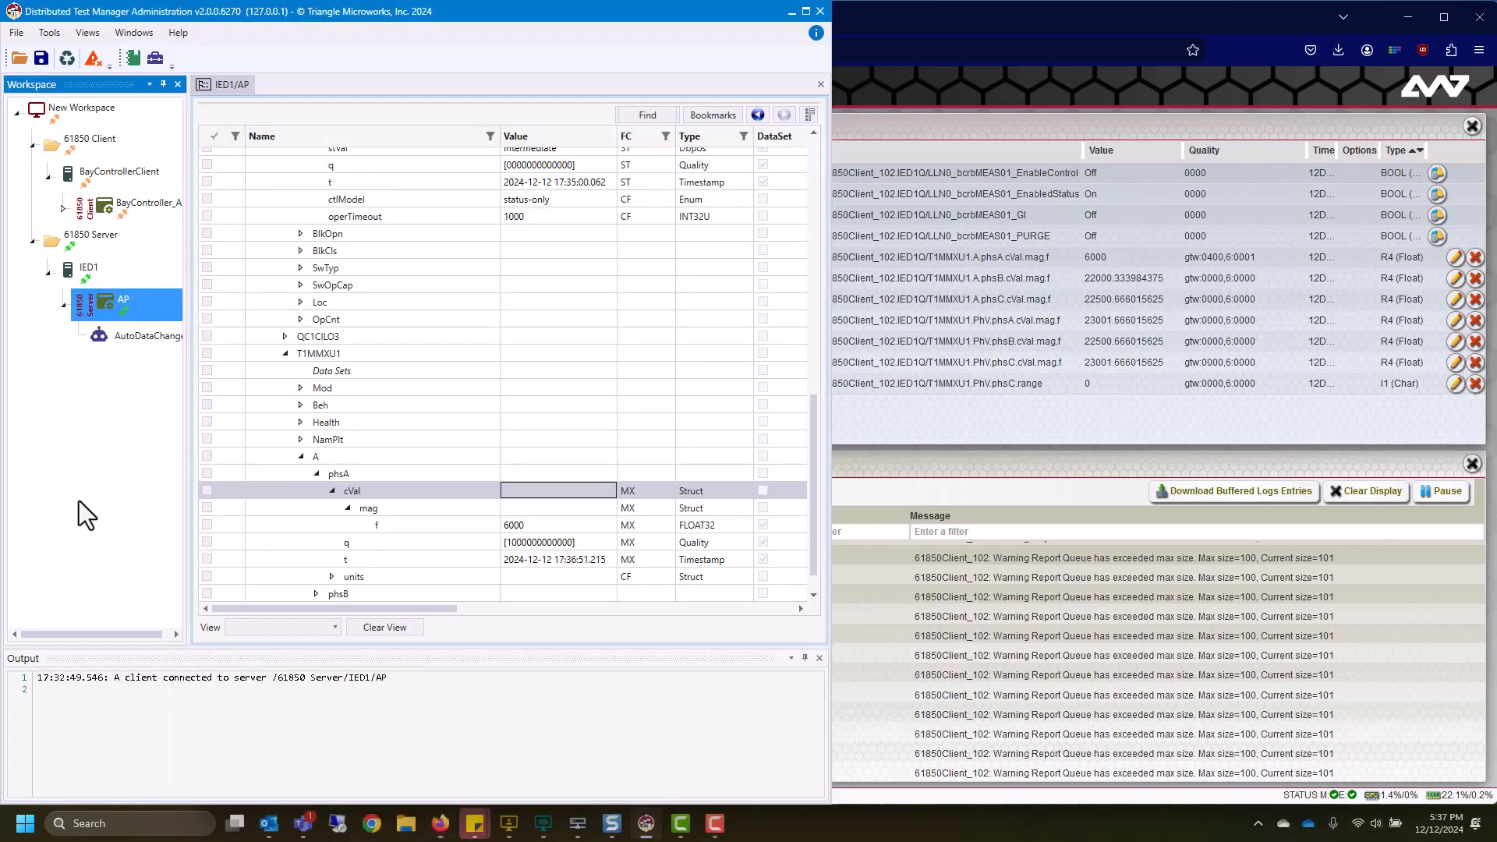
click(563, 543)
click(563, 545)
click(535, 525)
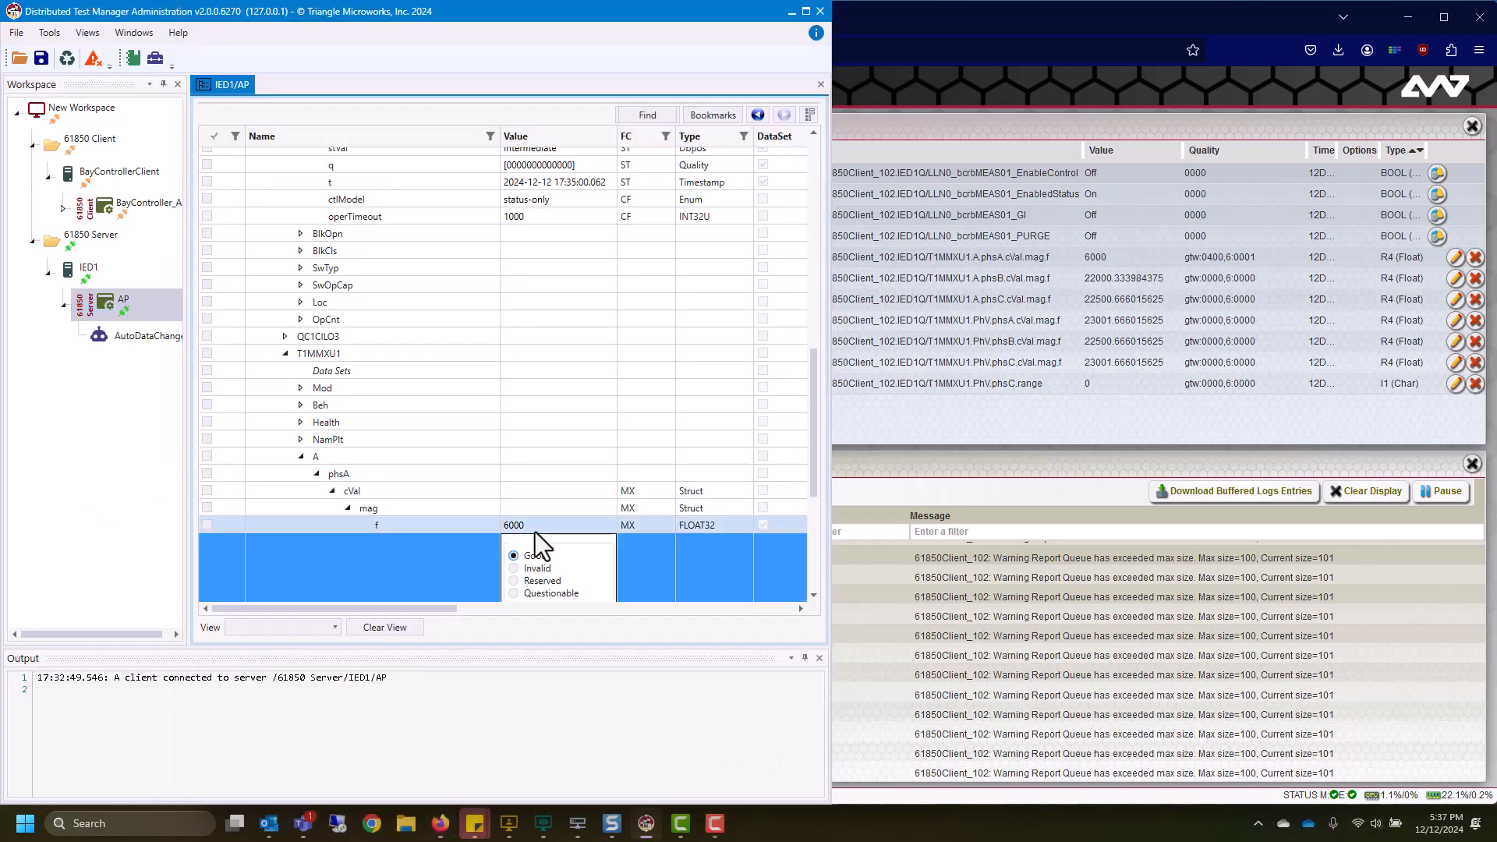
click(535, 525)
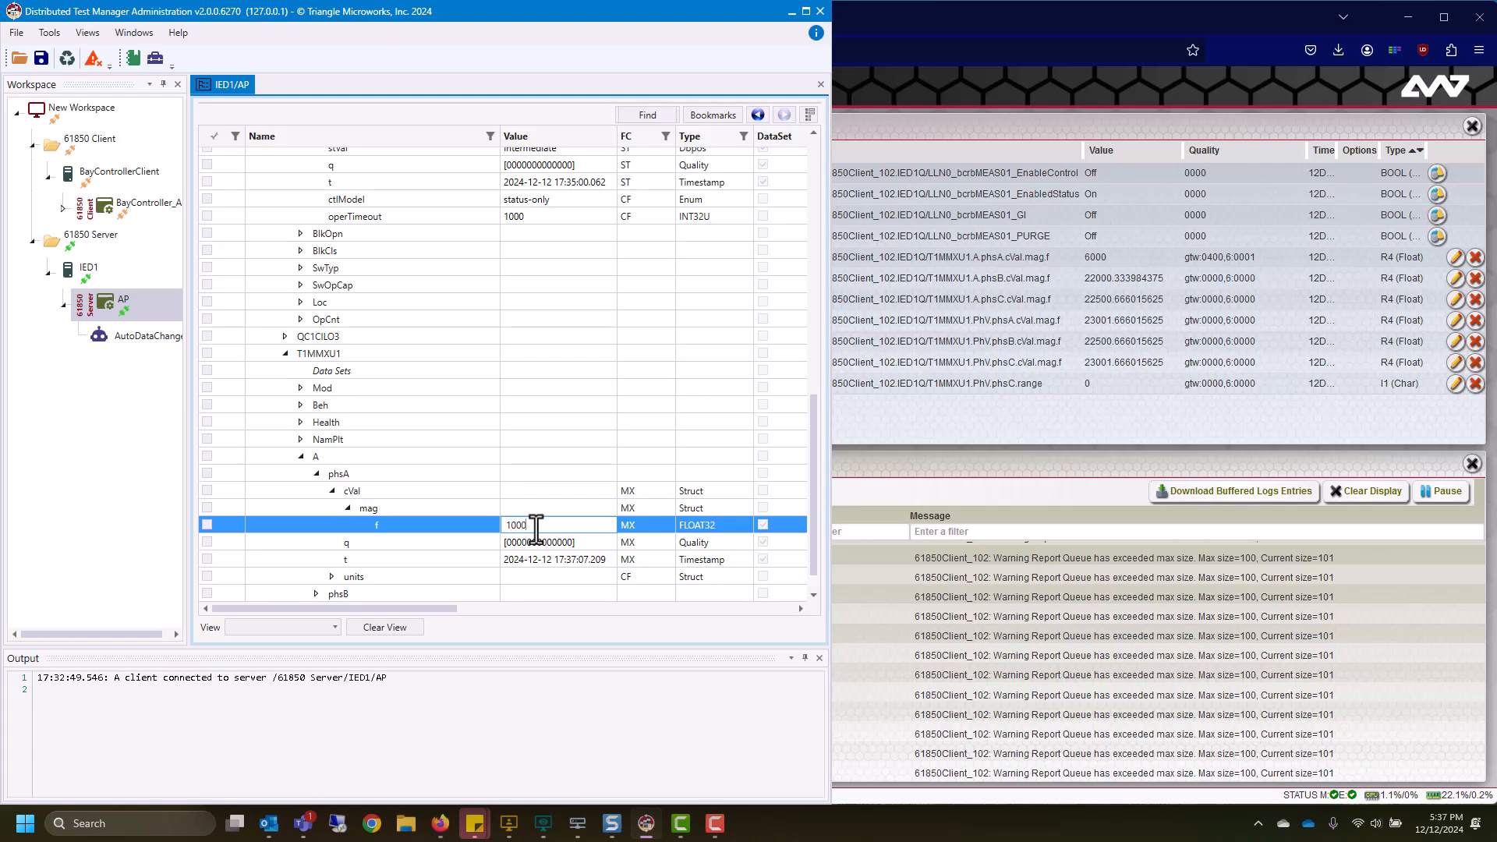
click(536, 508)
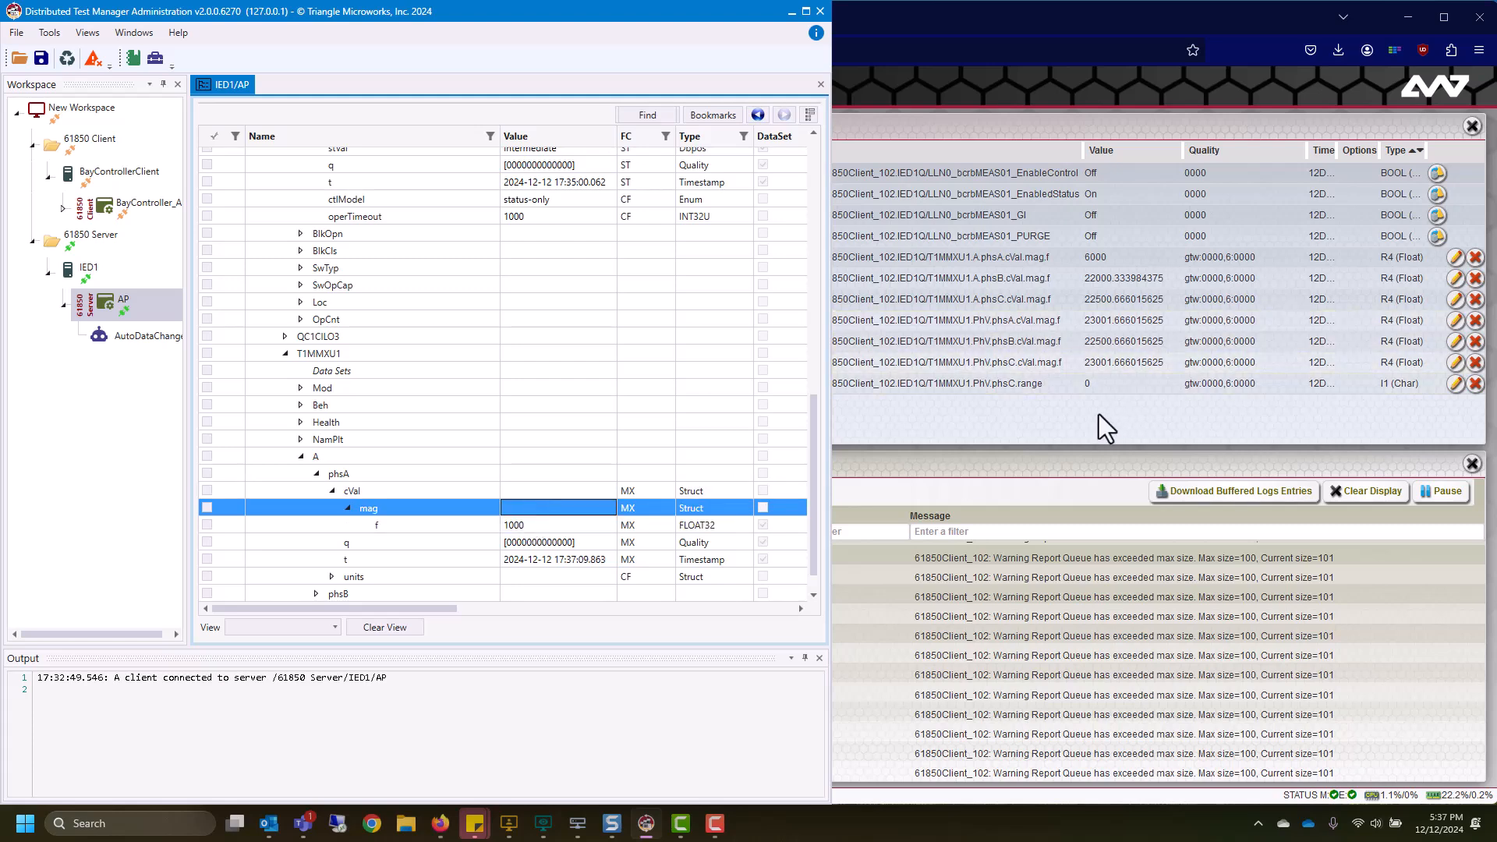
Switch to SCADA Data Gateway and check the points under IED1Q/LLN0.INTERLOCK and IED1Q/LLN0.bcrbMEAS01
click(1074, 414)
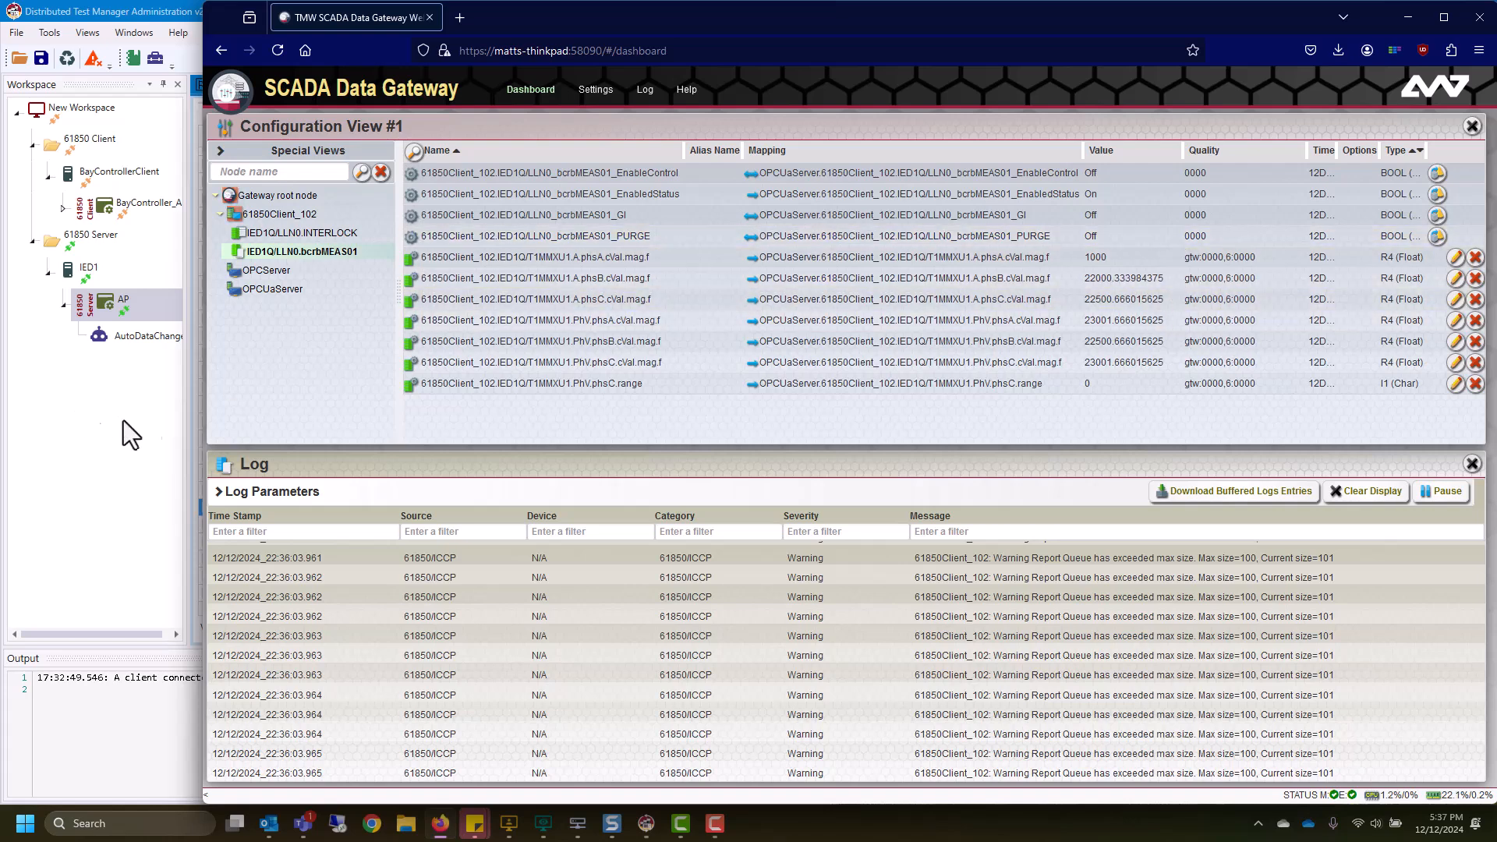
click(326, 236)
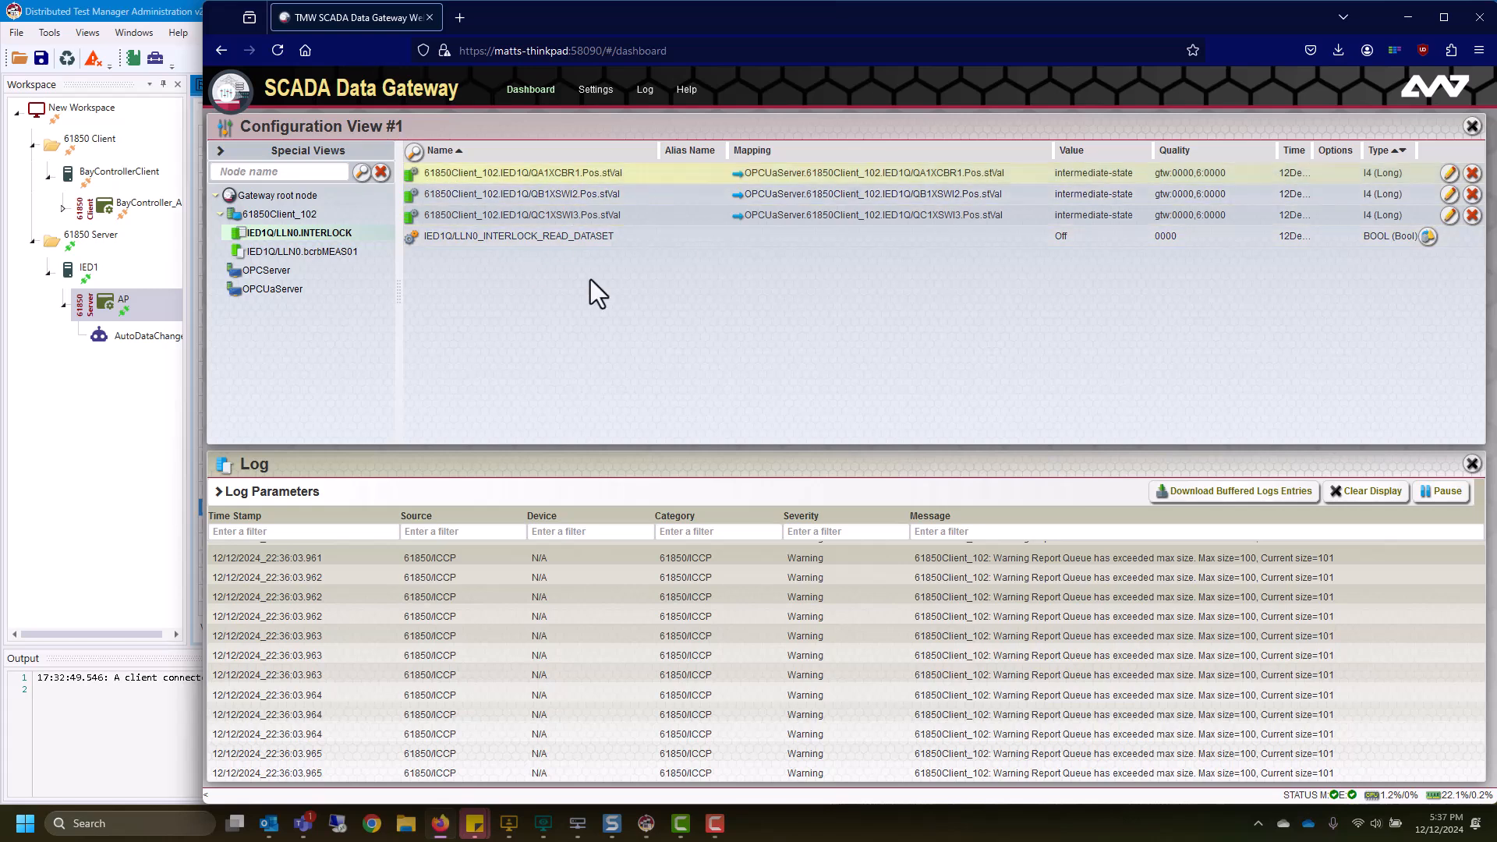
click(329, 253)
Switch to Distributed Test Manager and review the auto data change node's interval, percentage and data sets for the IED1 server
click(133, 463)
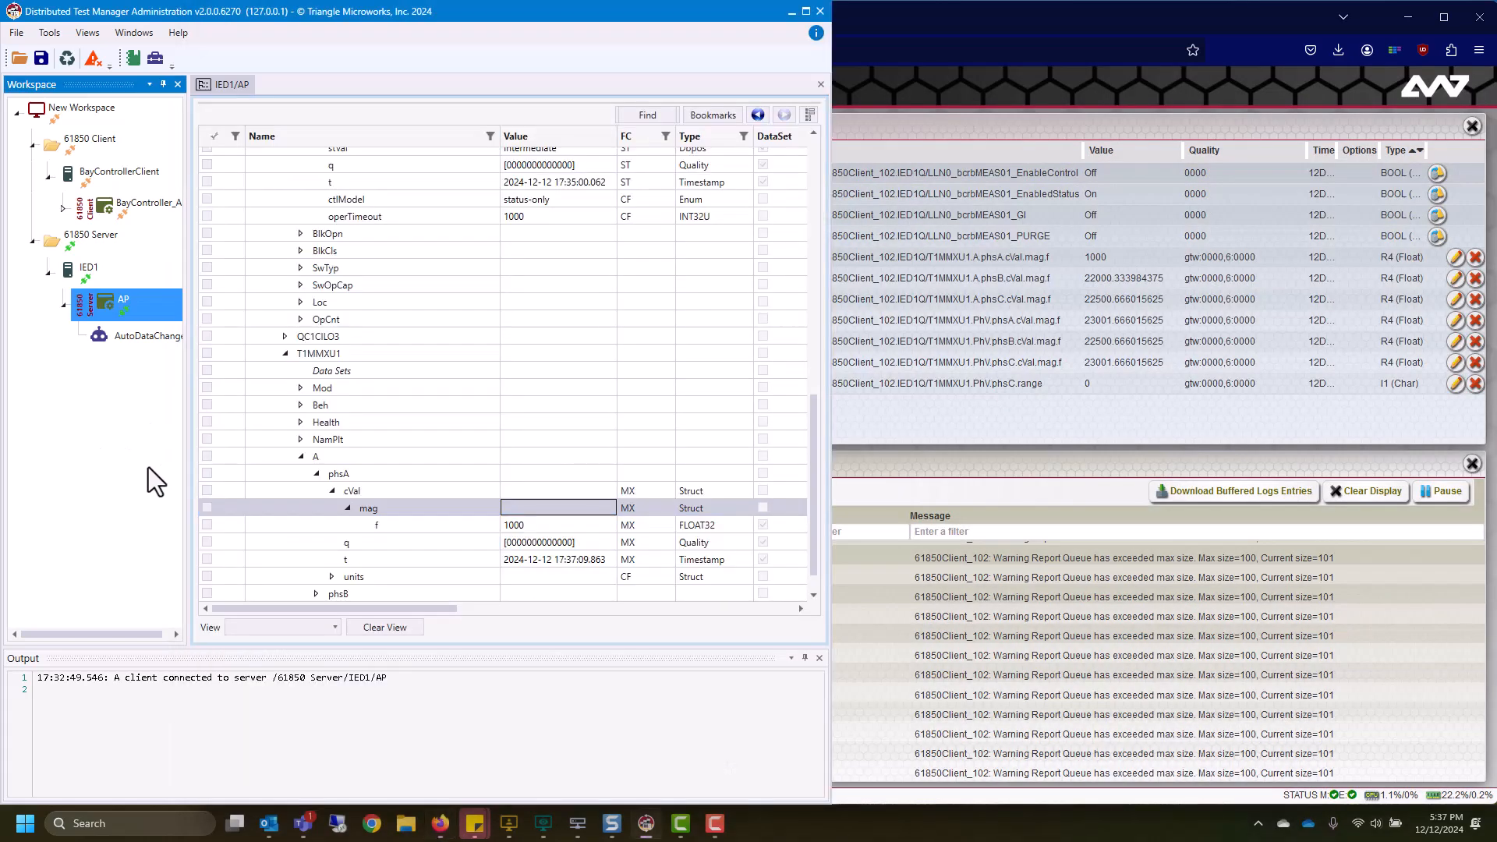
right_click(132, 339)
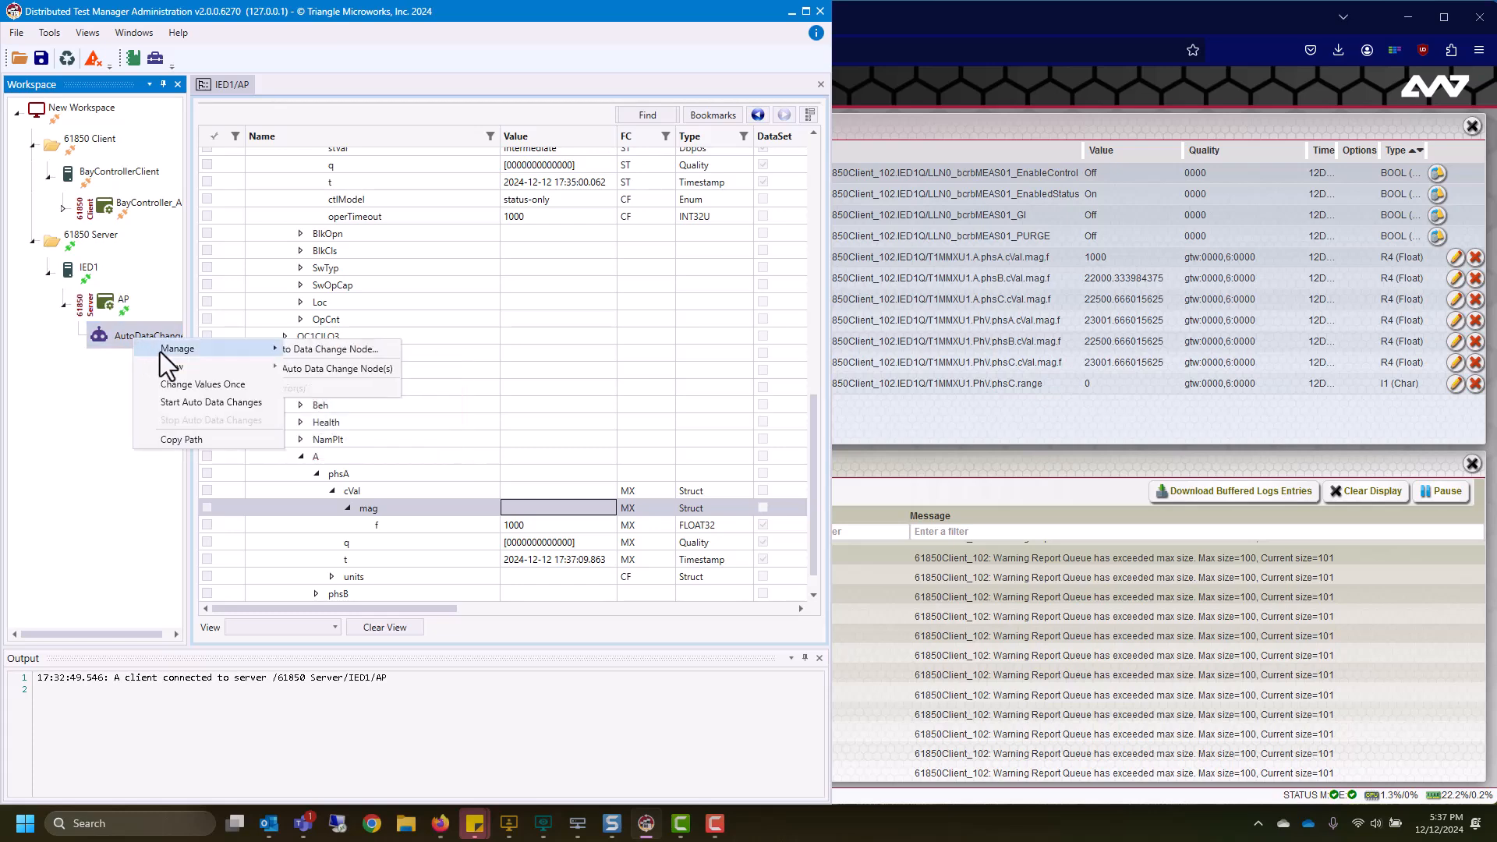
click(352, 353)
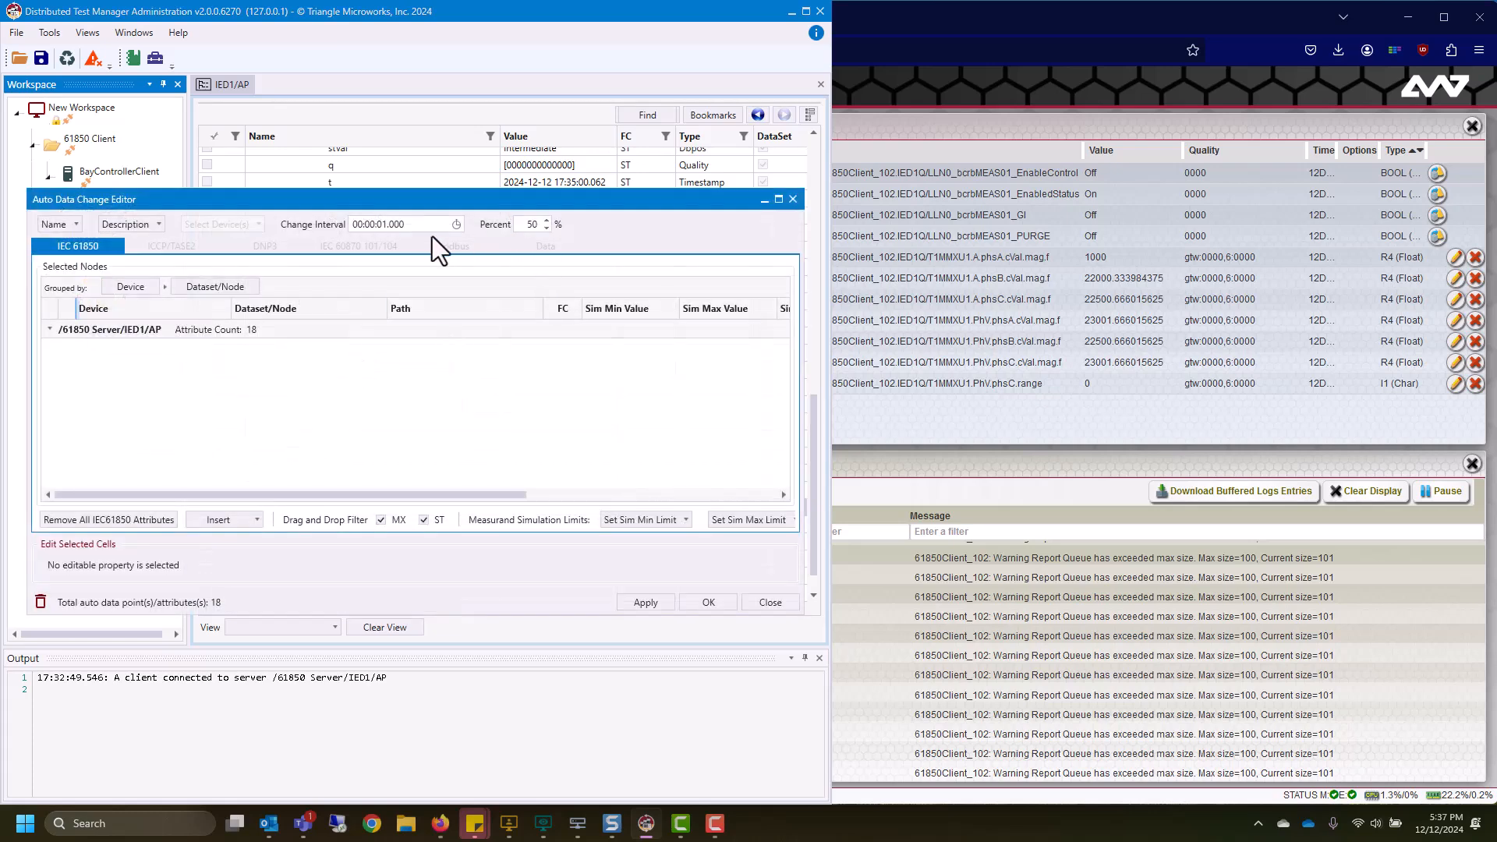
click(49, 330)
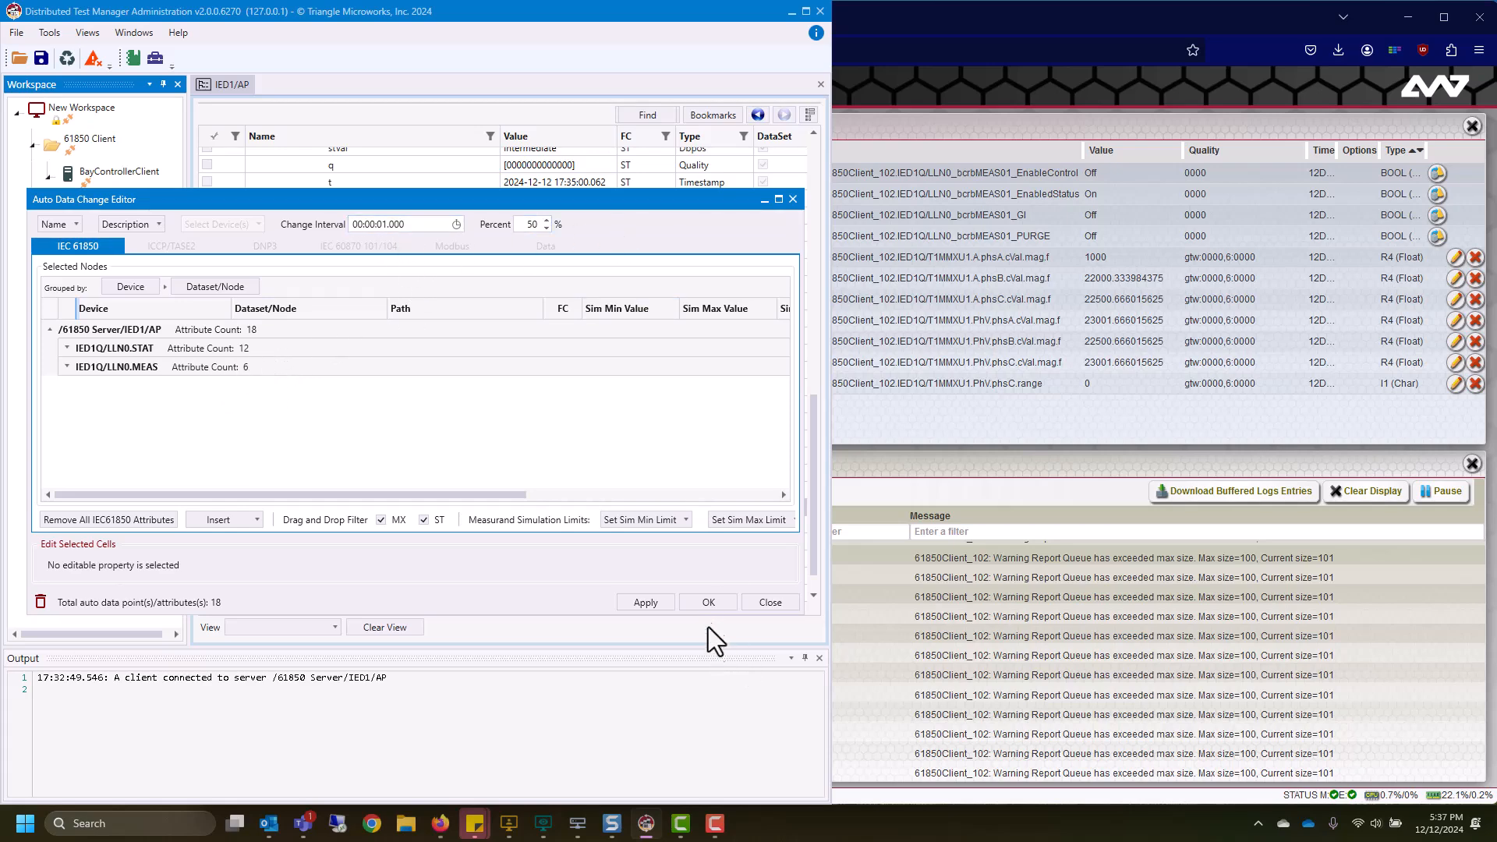
click(707, 602)
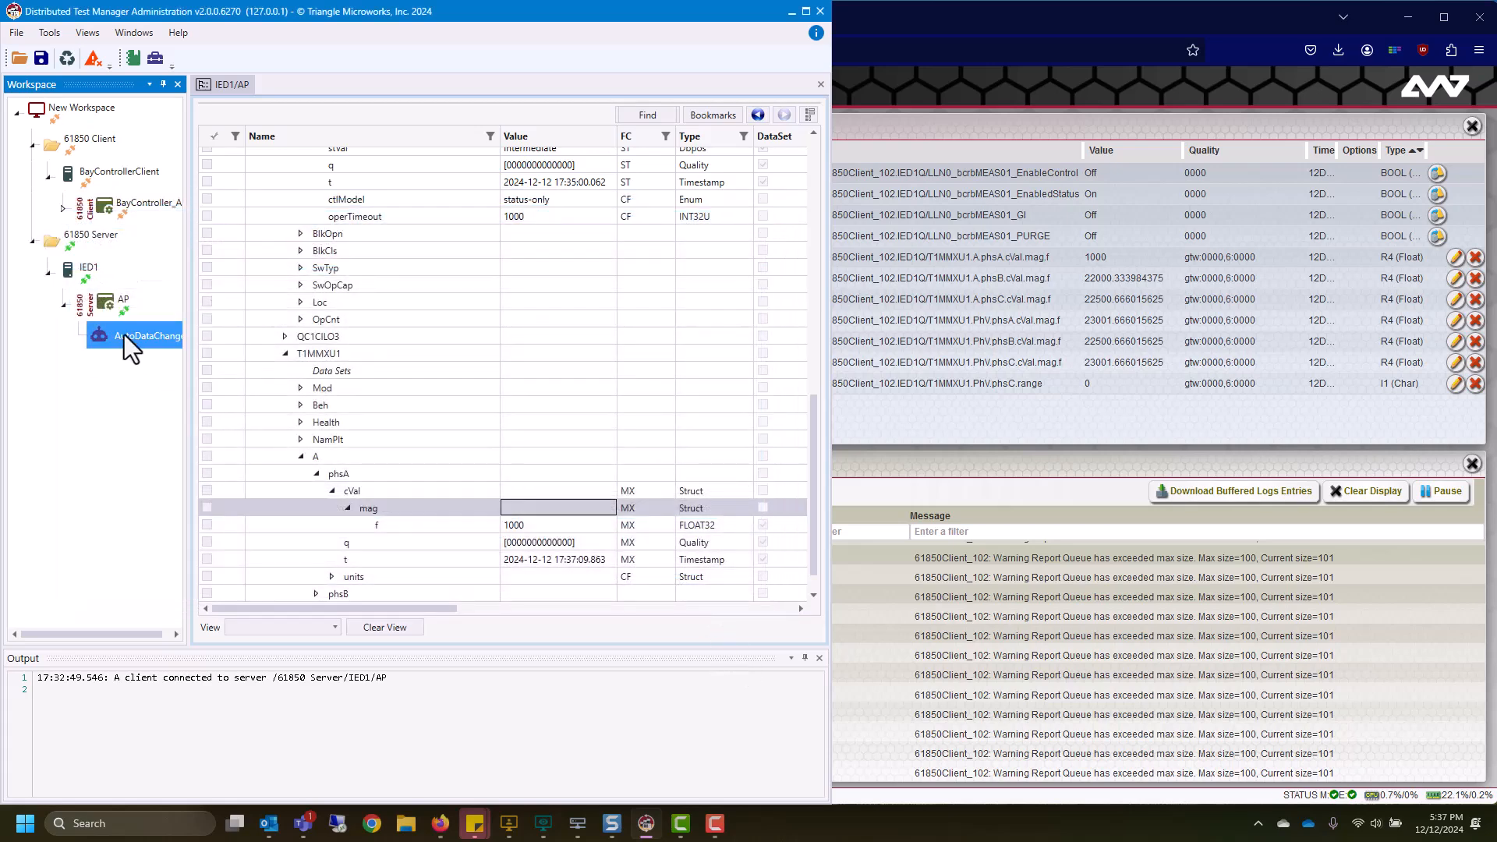
Start the automatic data changes on the IED1 server and check the changing QC1XSWI3 and T1MMXU1 values
right_click(124, 334)
click(185, 396)
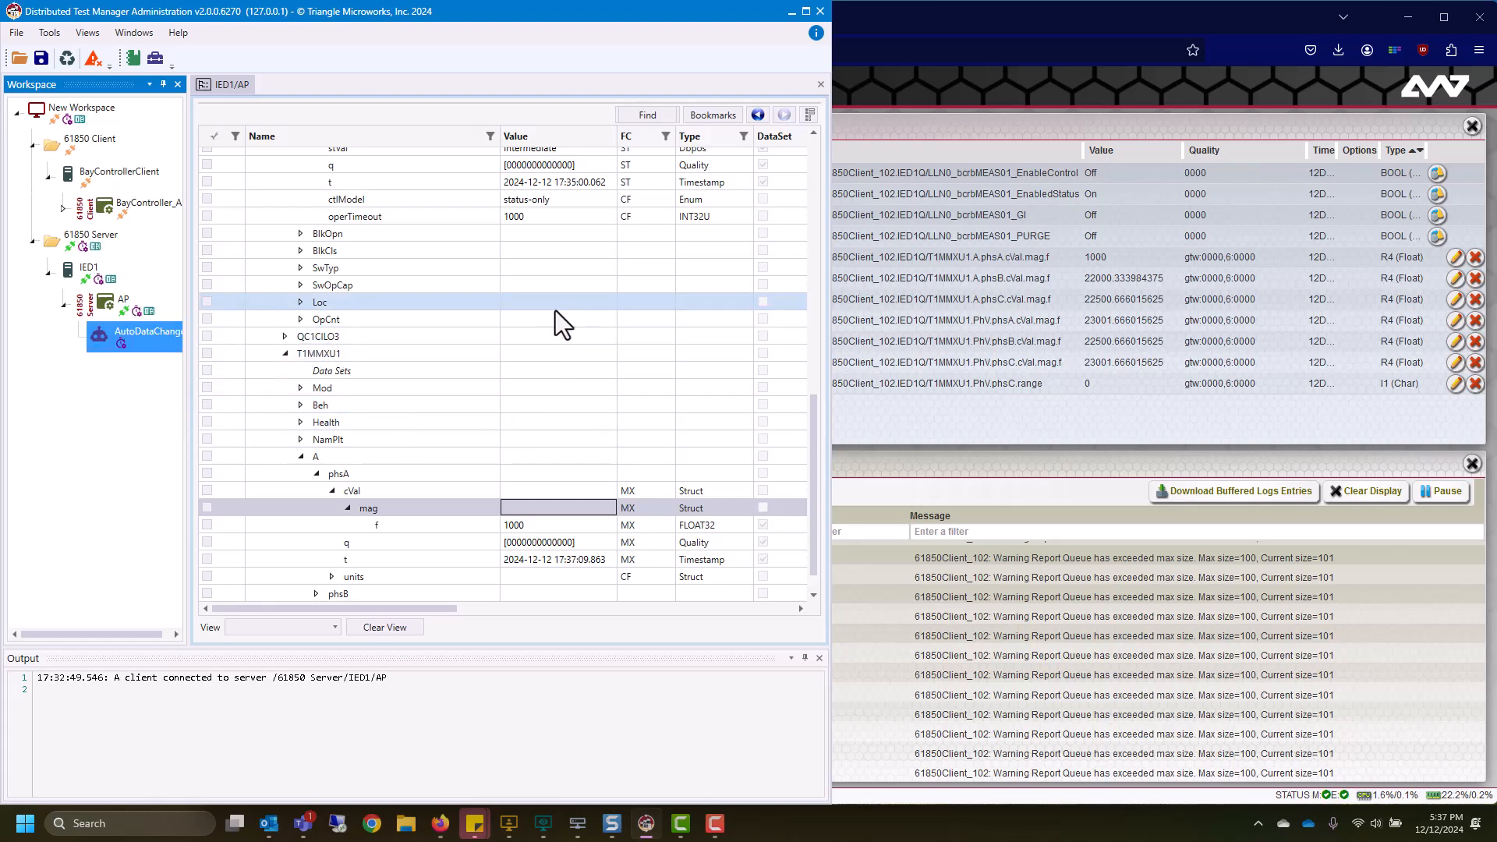
scroll(577, 313, up, 1)
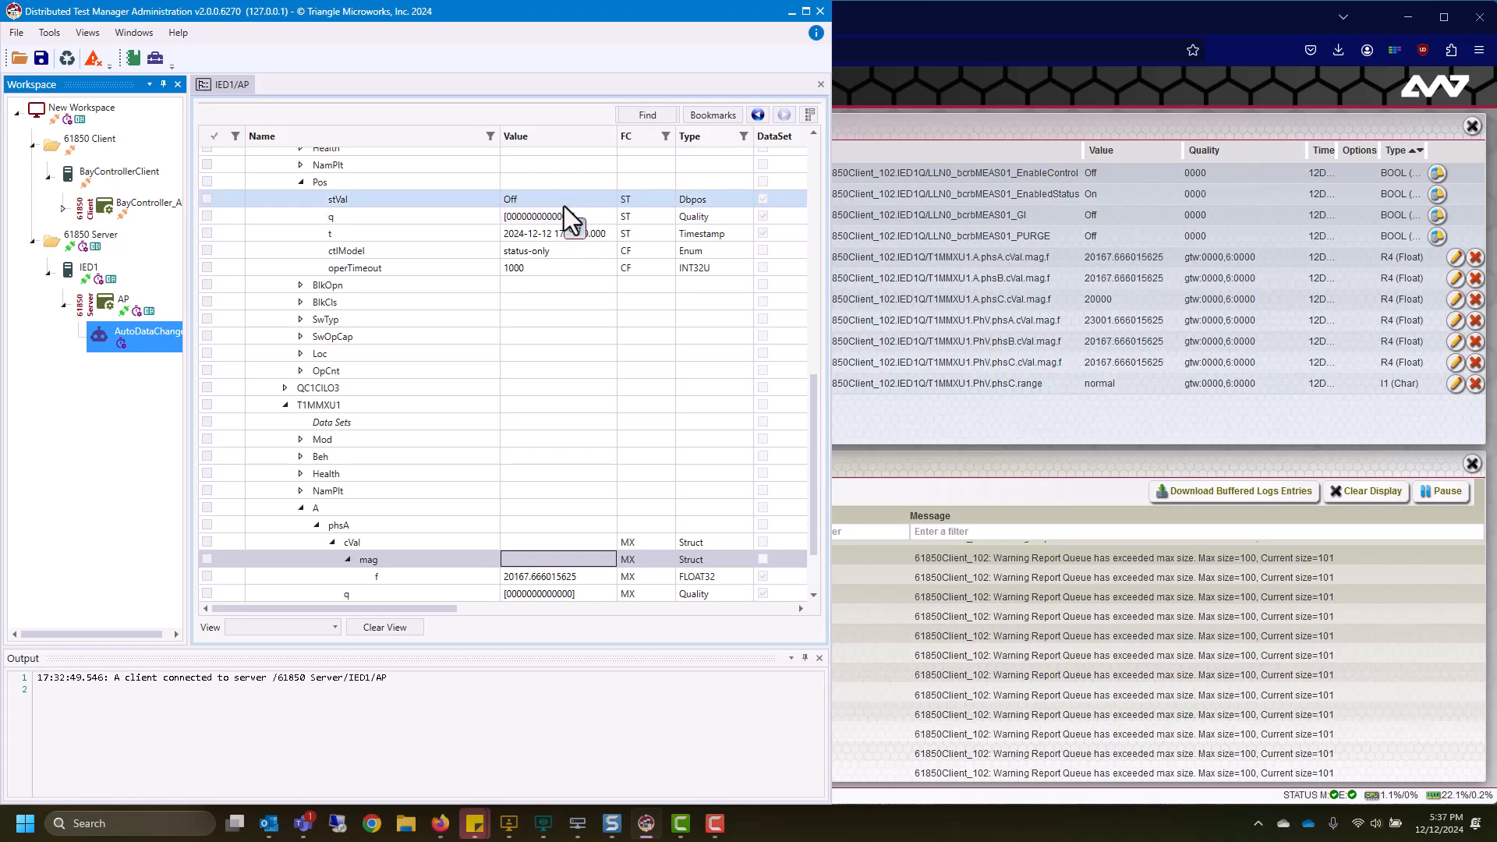
scroll(519, 507, down, 1)
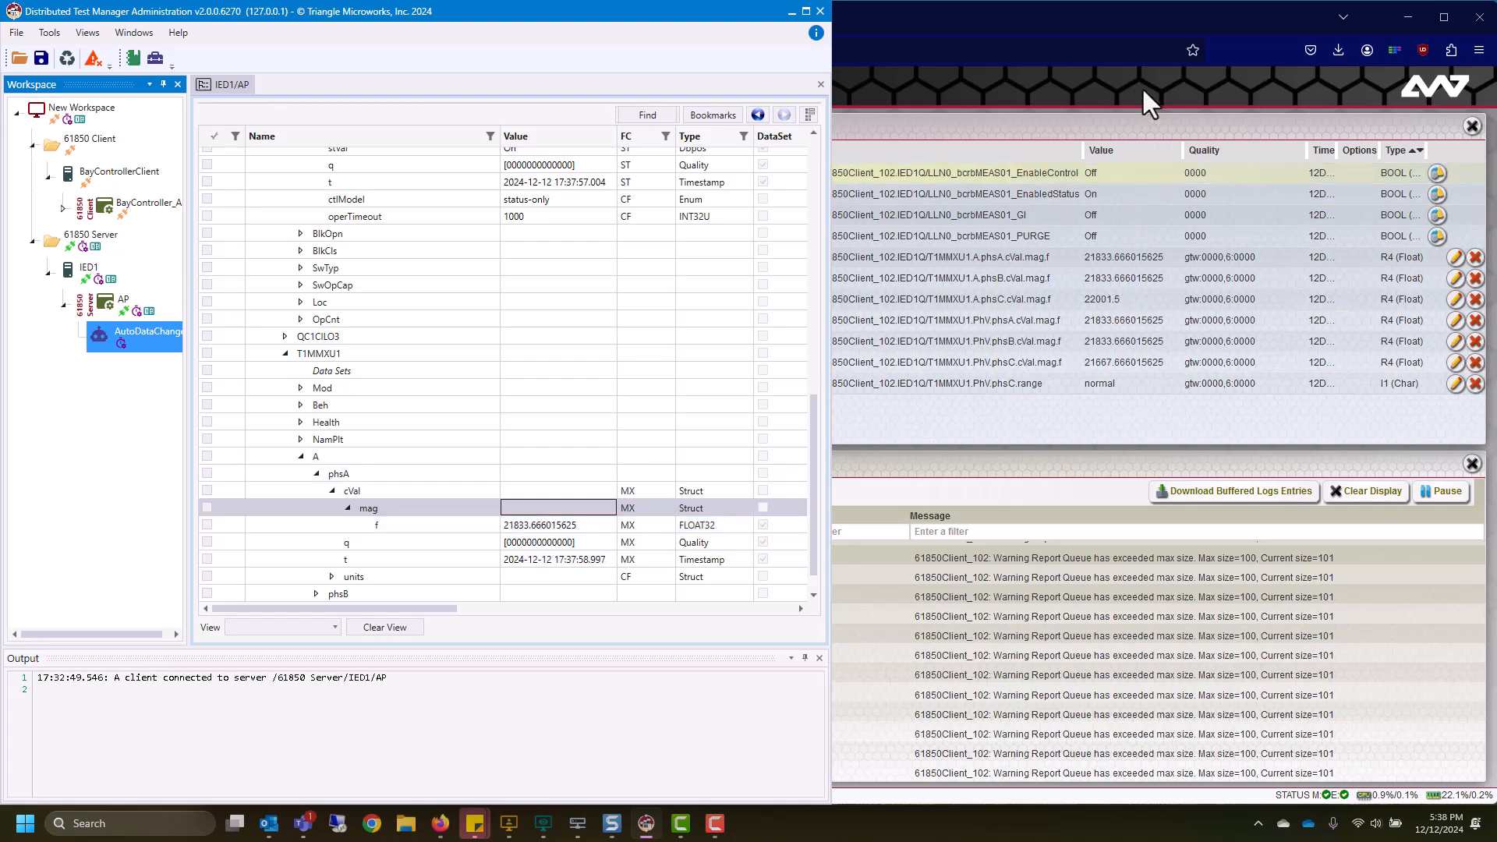
Switch to SCADA Data Gateway and begin adding an IEC 61850 server to the gateway root node, named 61850Server_103
click(1113, 25)
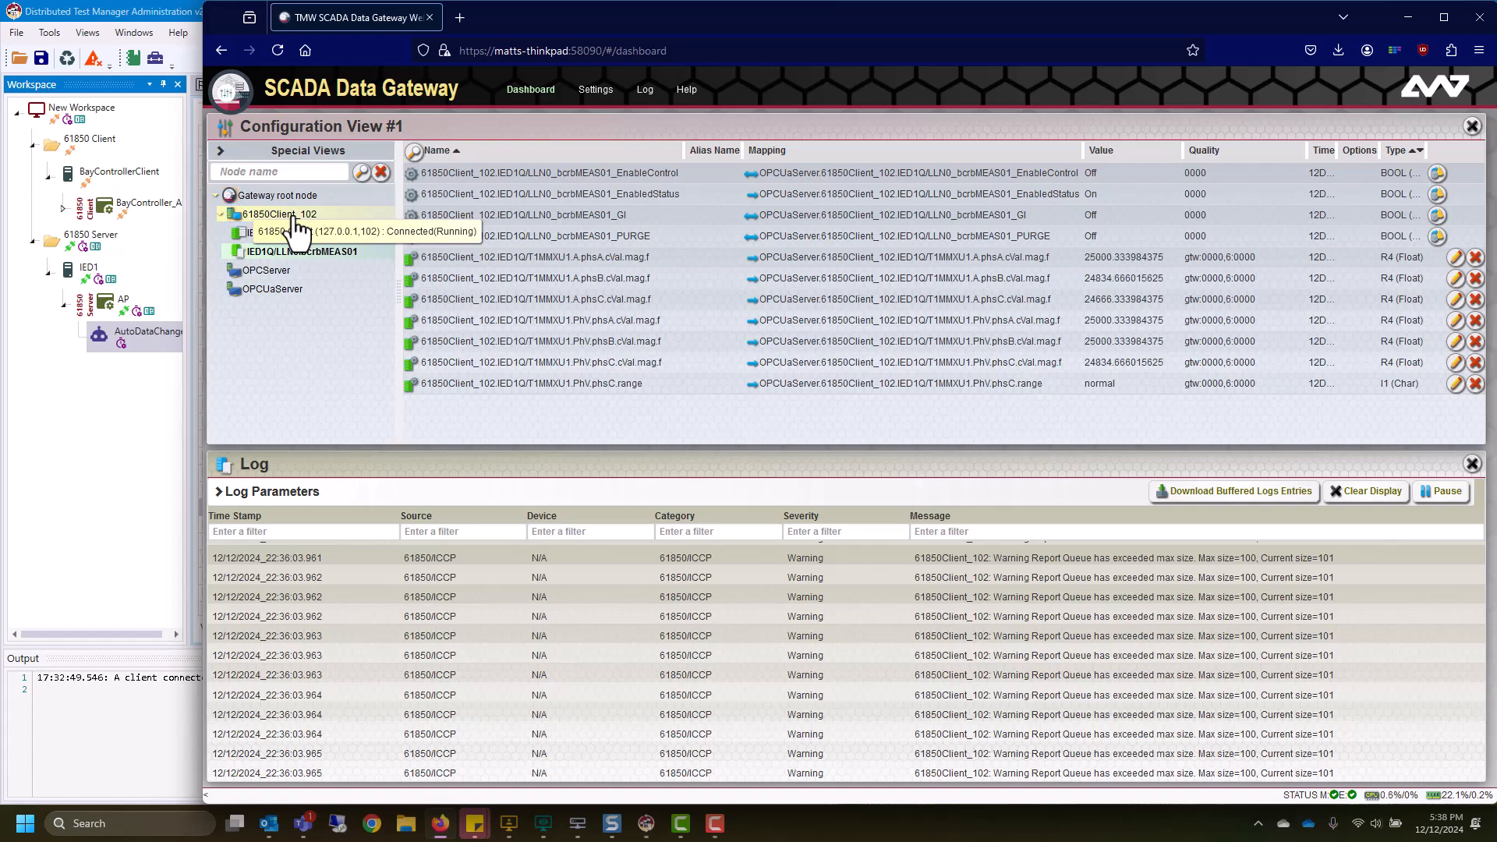
right_click(272, 196)
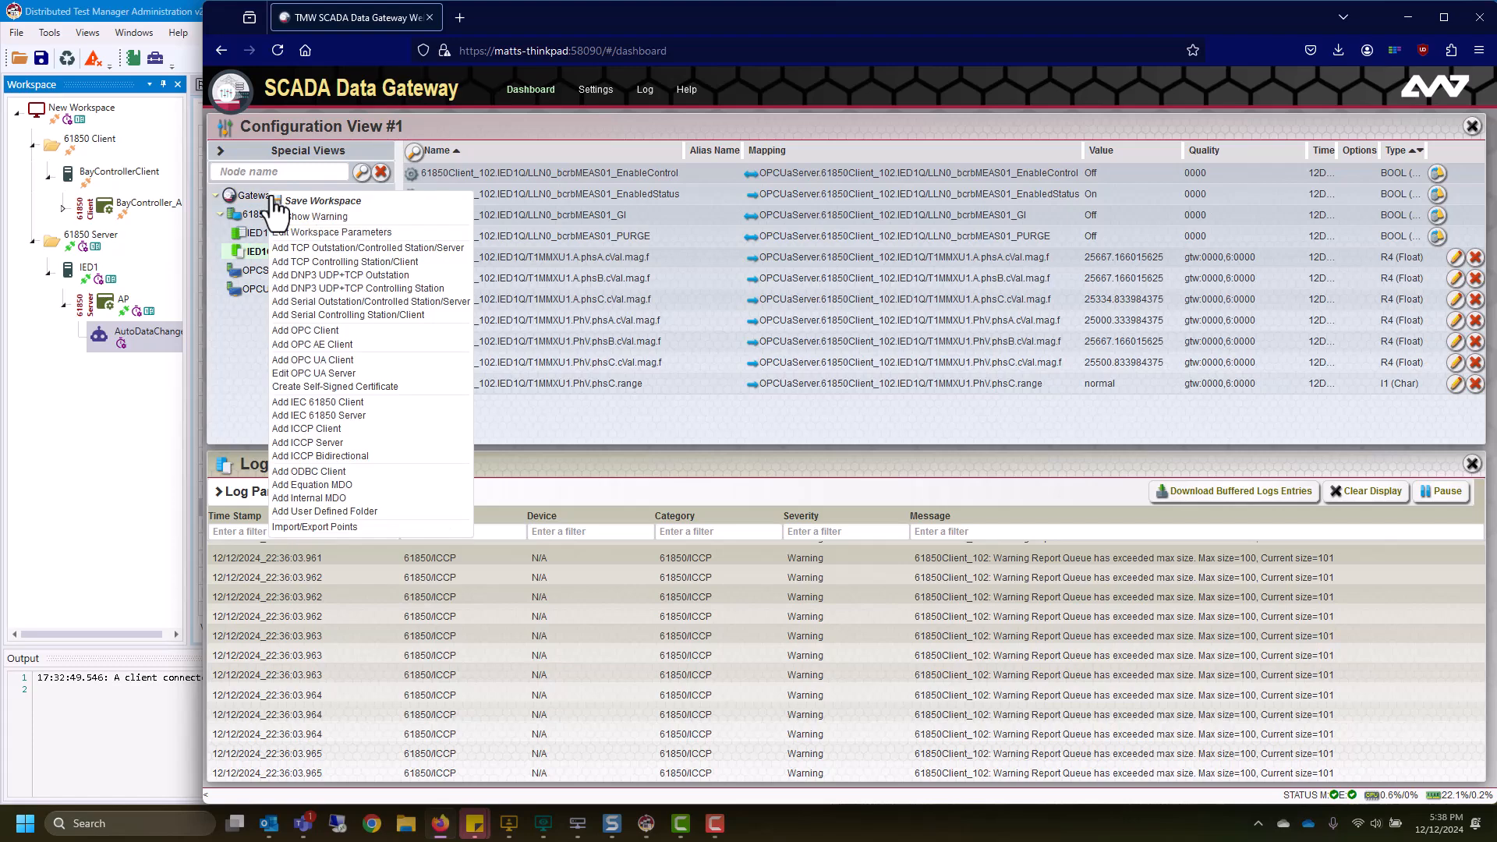
click(361, 415)
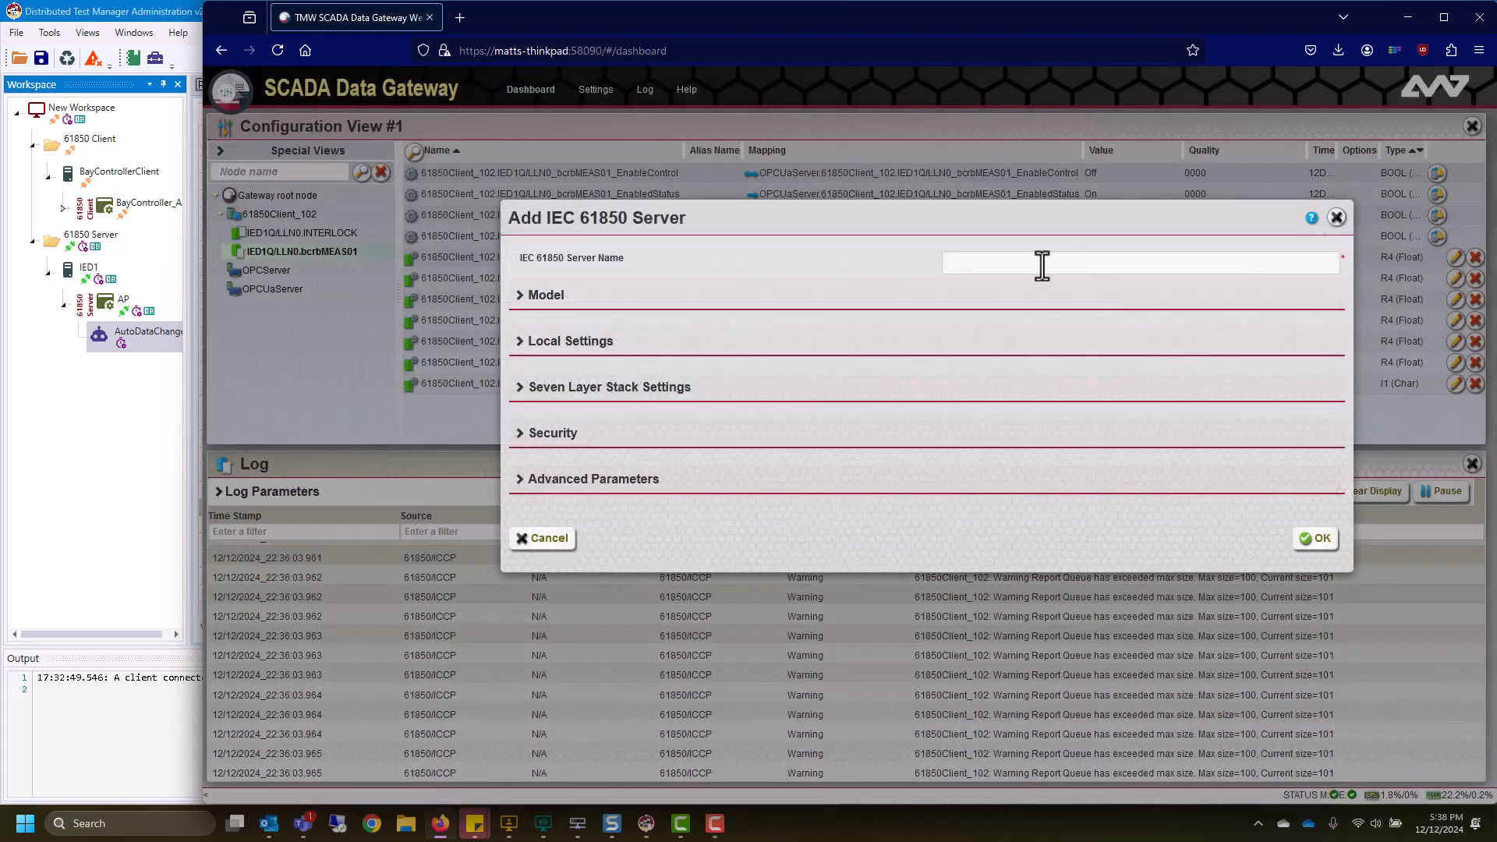
click(1011, 268)
text(618)
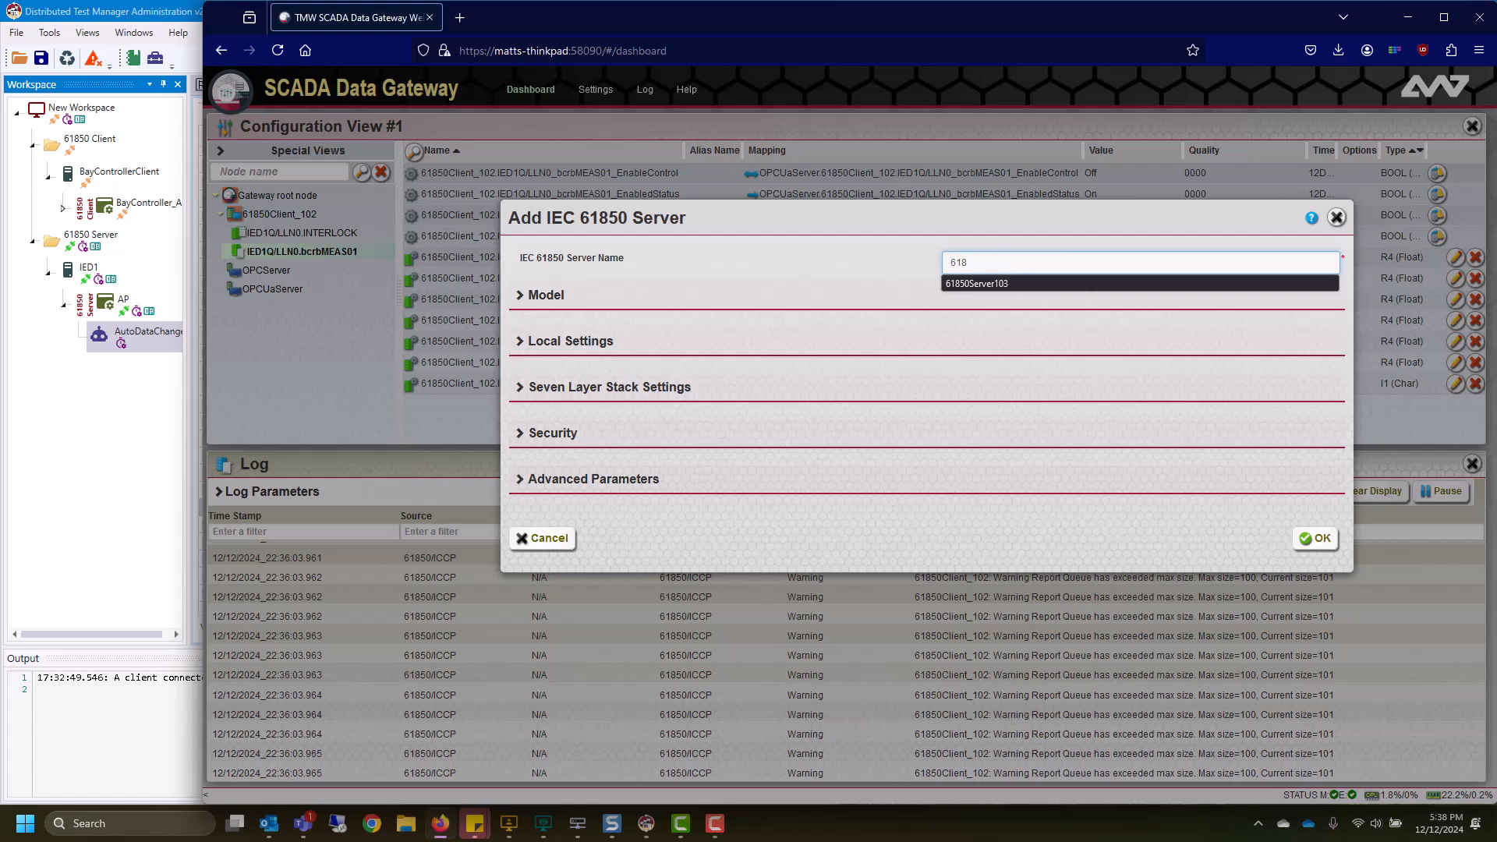
click(1021, 284)
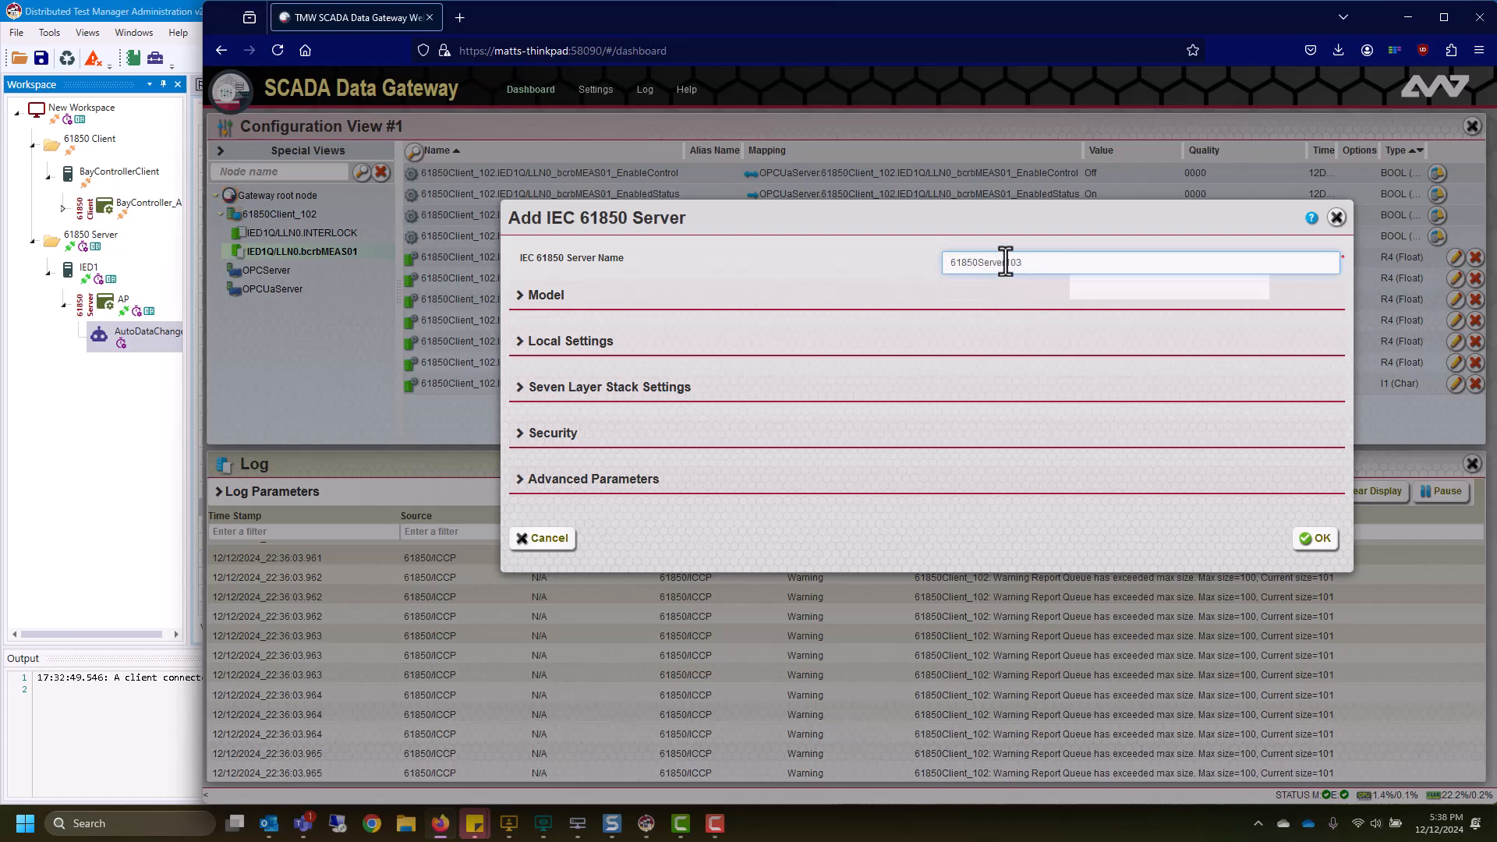
click(1004, 263)
key(Left)
text(_)
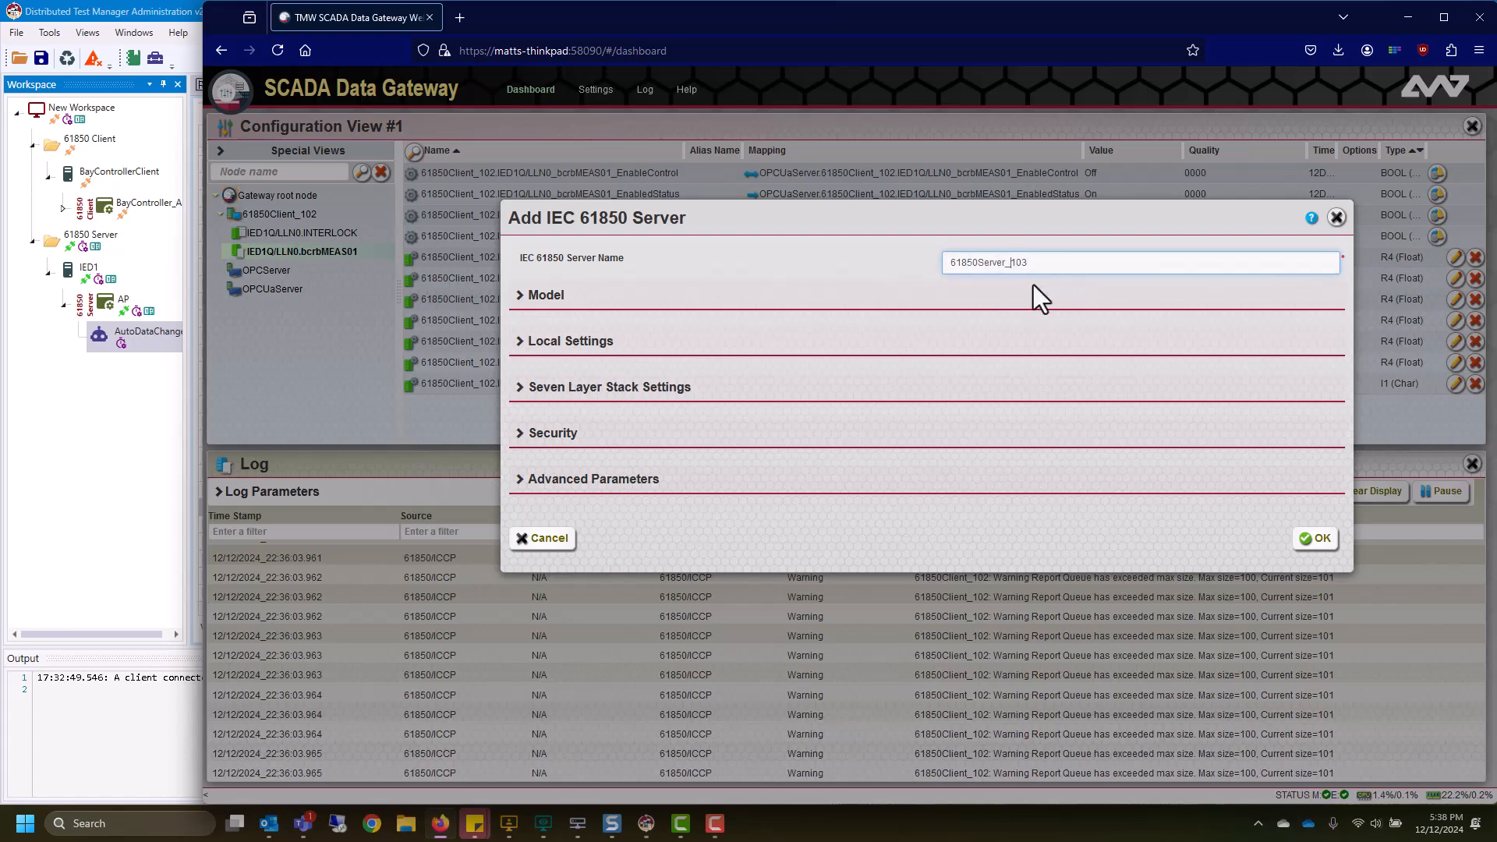
Upload Breaker.icd as the new server's SCL model file, overwriting the existing copy
click(517, 296)
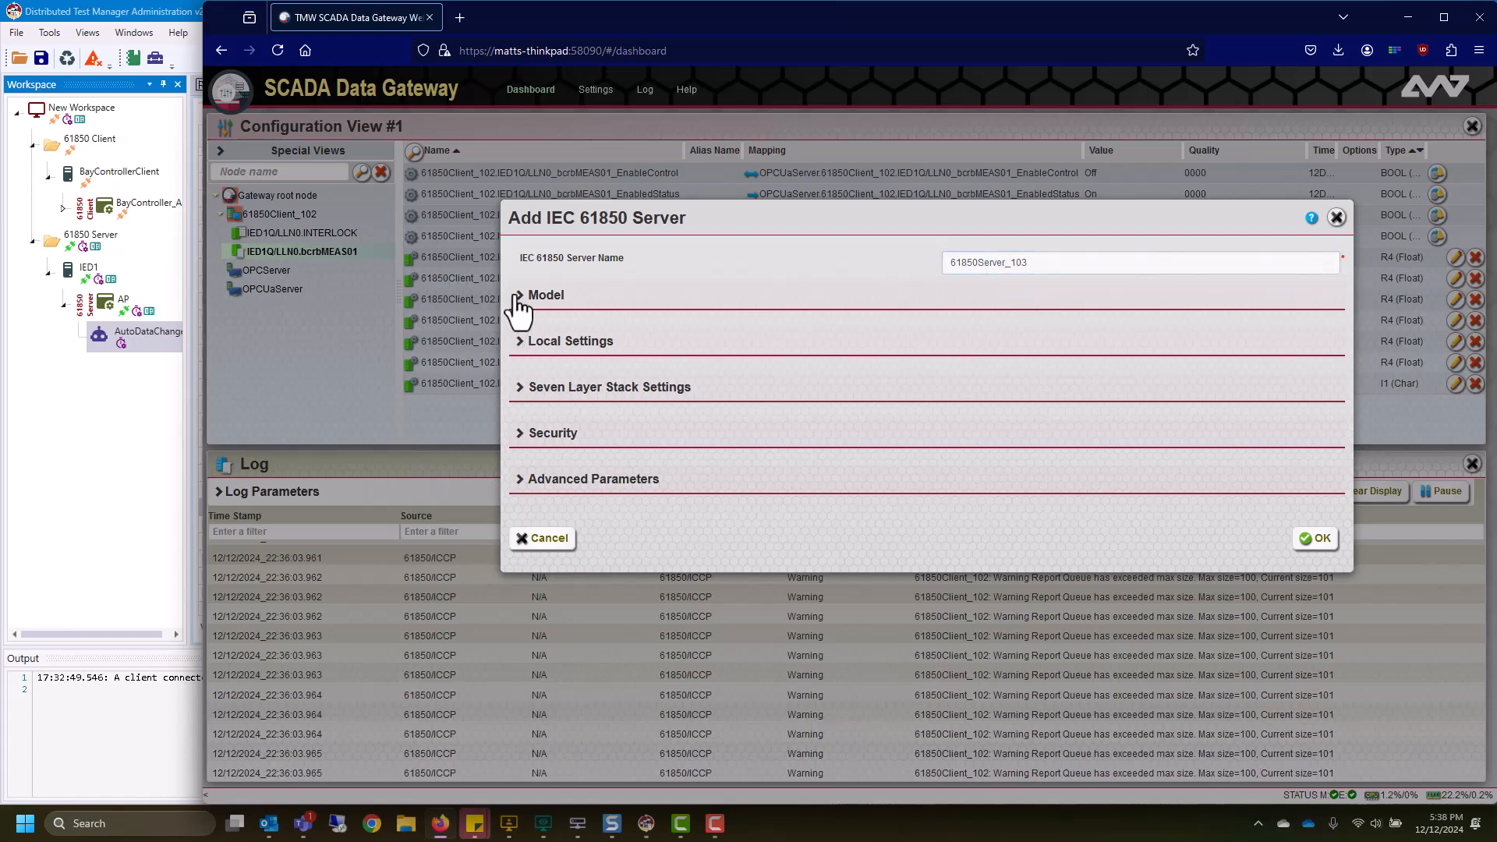
click(1031, 264)
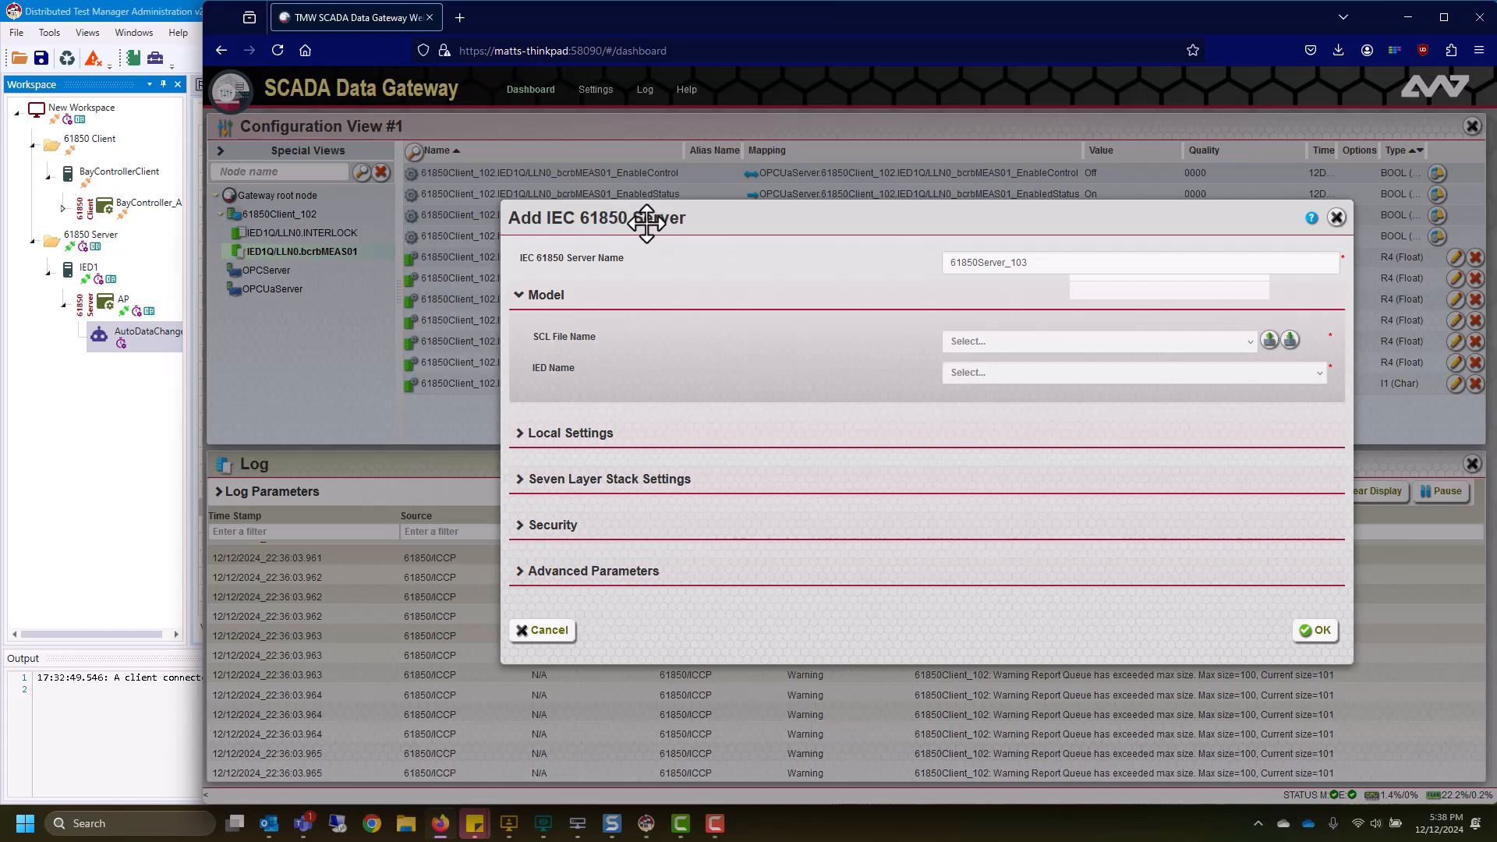
click(1270, 340)
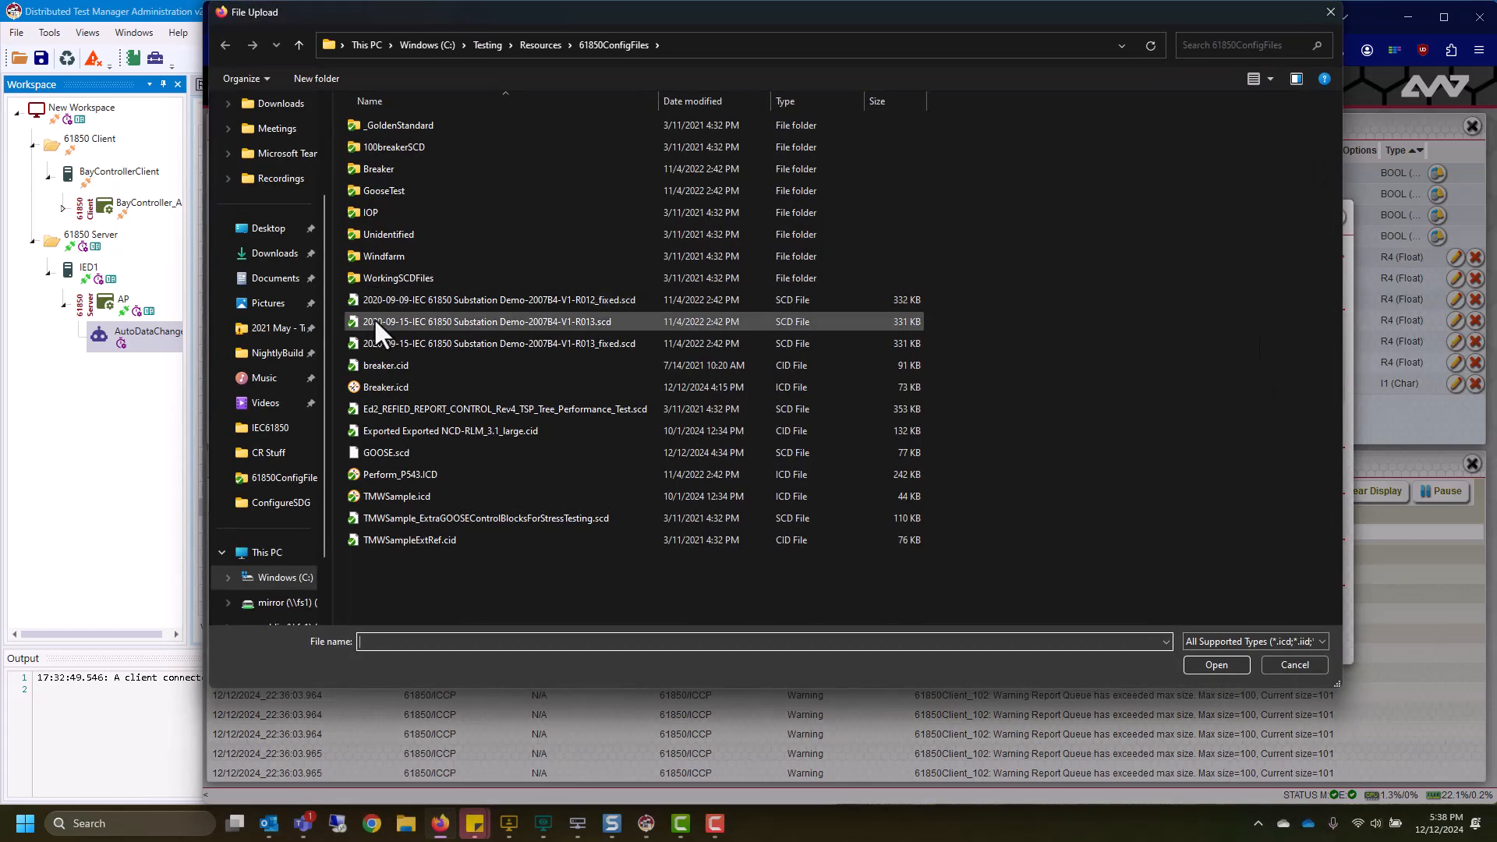
click(401, 385)
click(1216, 664)
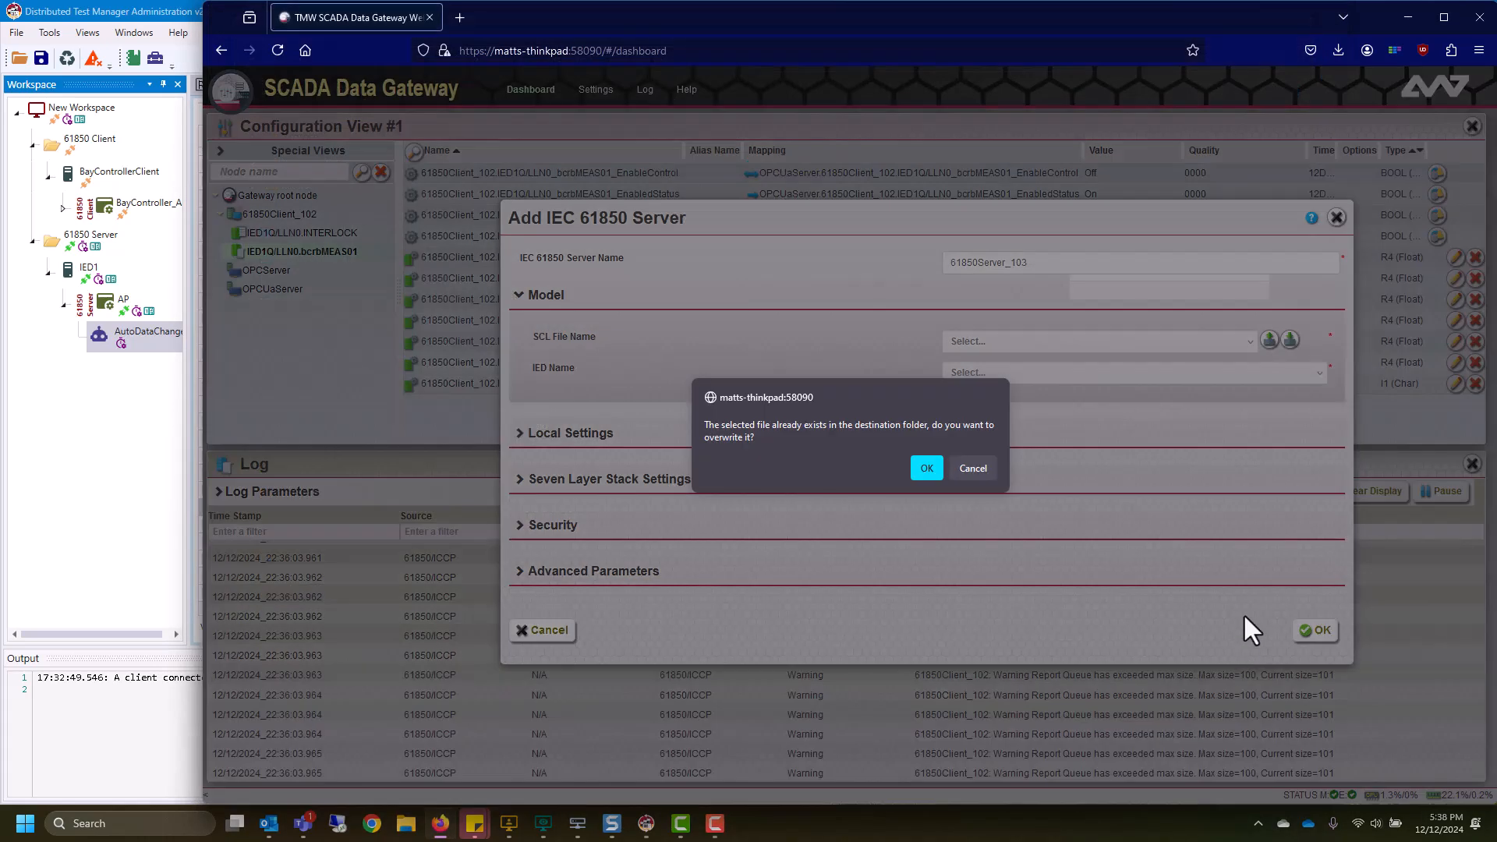
click(925, 468)
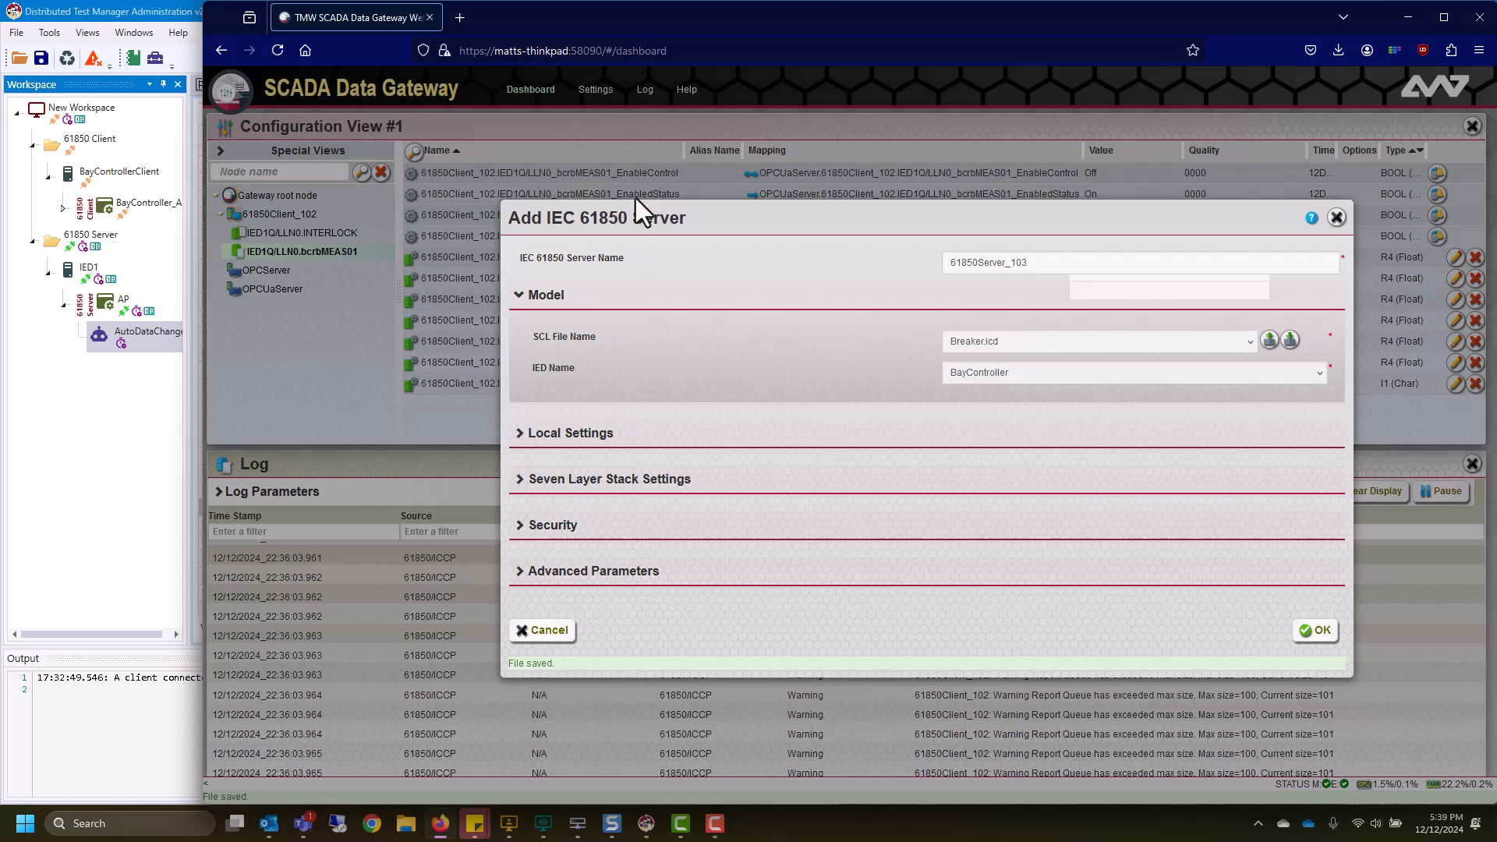
Create the 61850Server_103 server with TCP/IP address 0.0.0.0 and listening port 103, and view its points
click(524, 436)
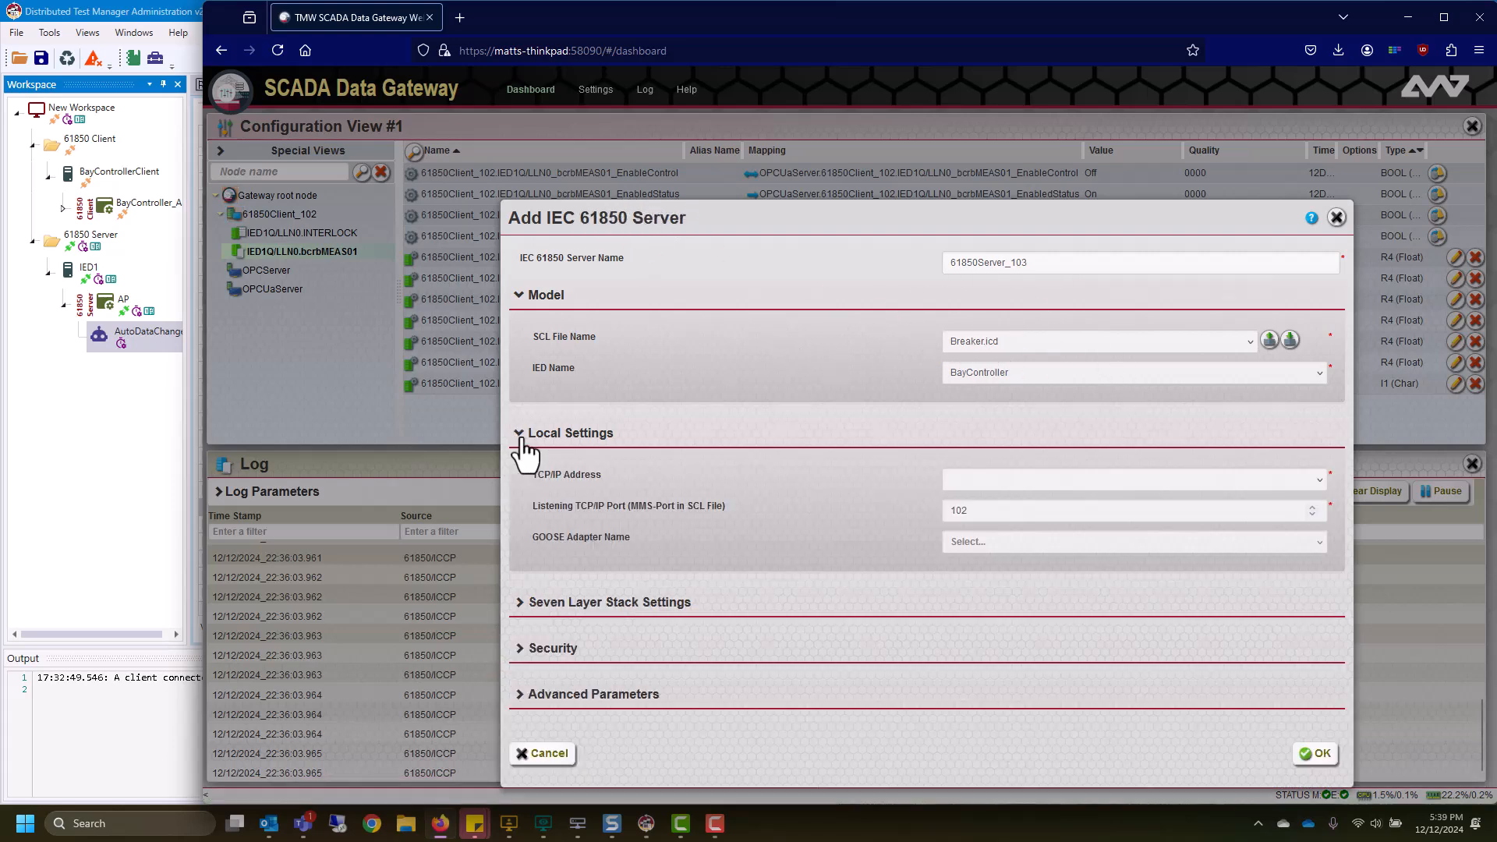
click(1312, 506)
click(1318, 481)
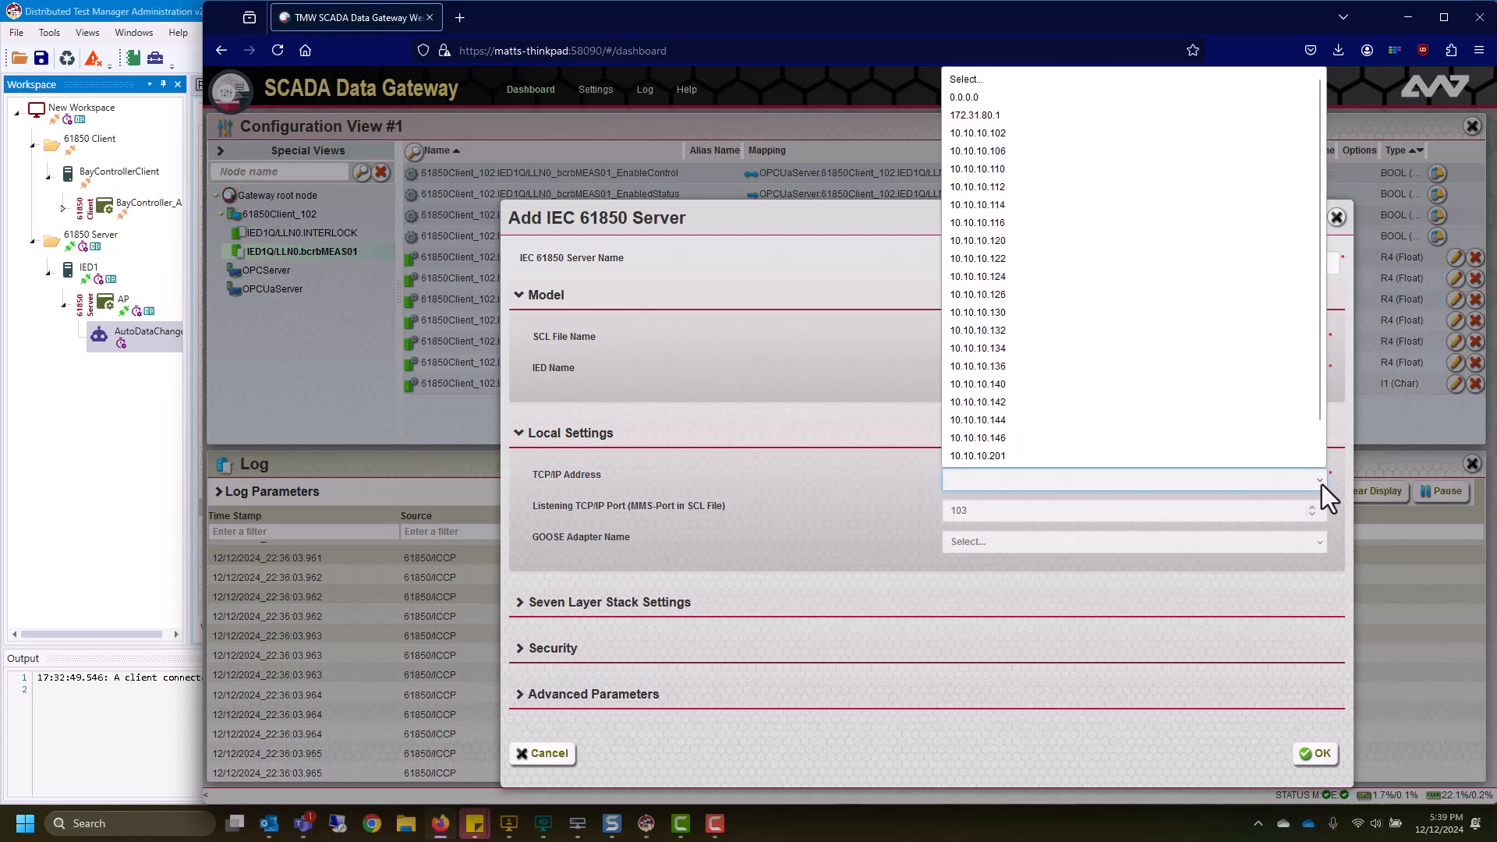
click(964, 102)
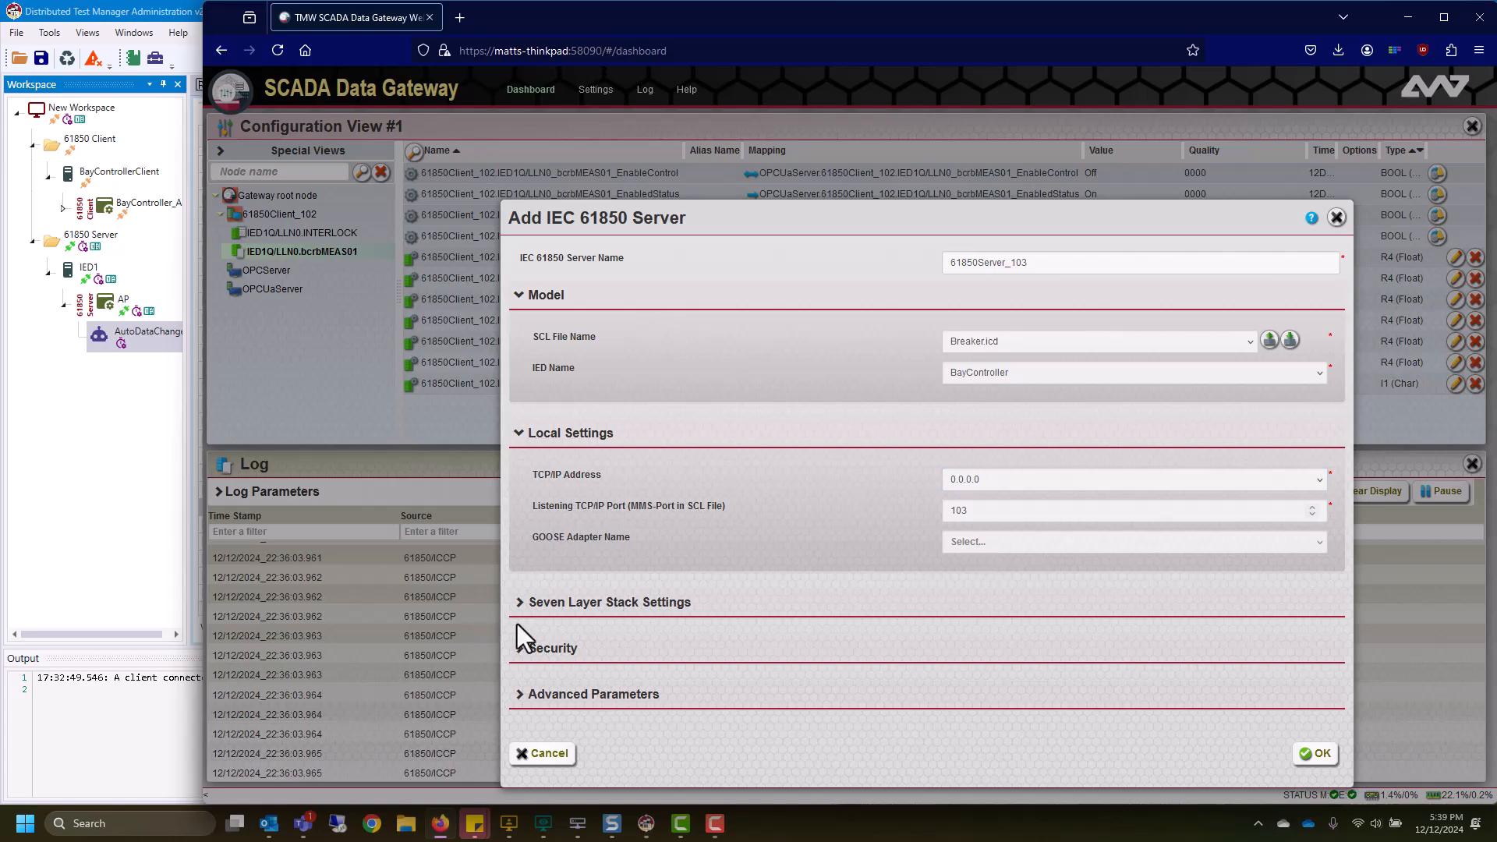
click(1323, 755)
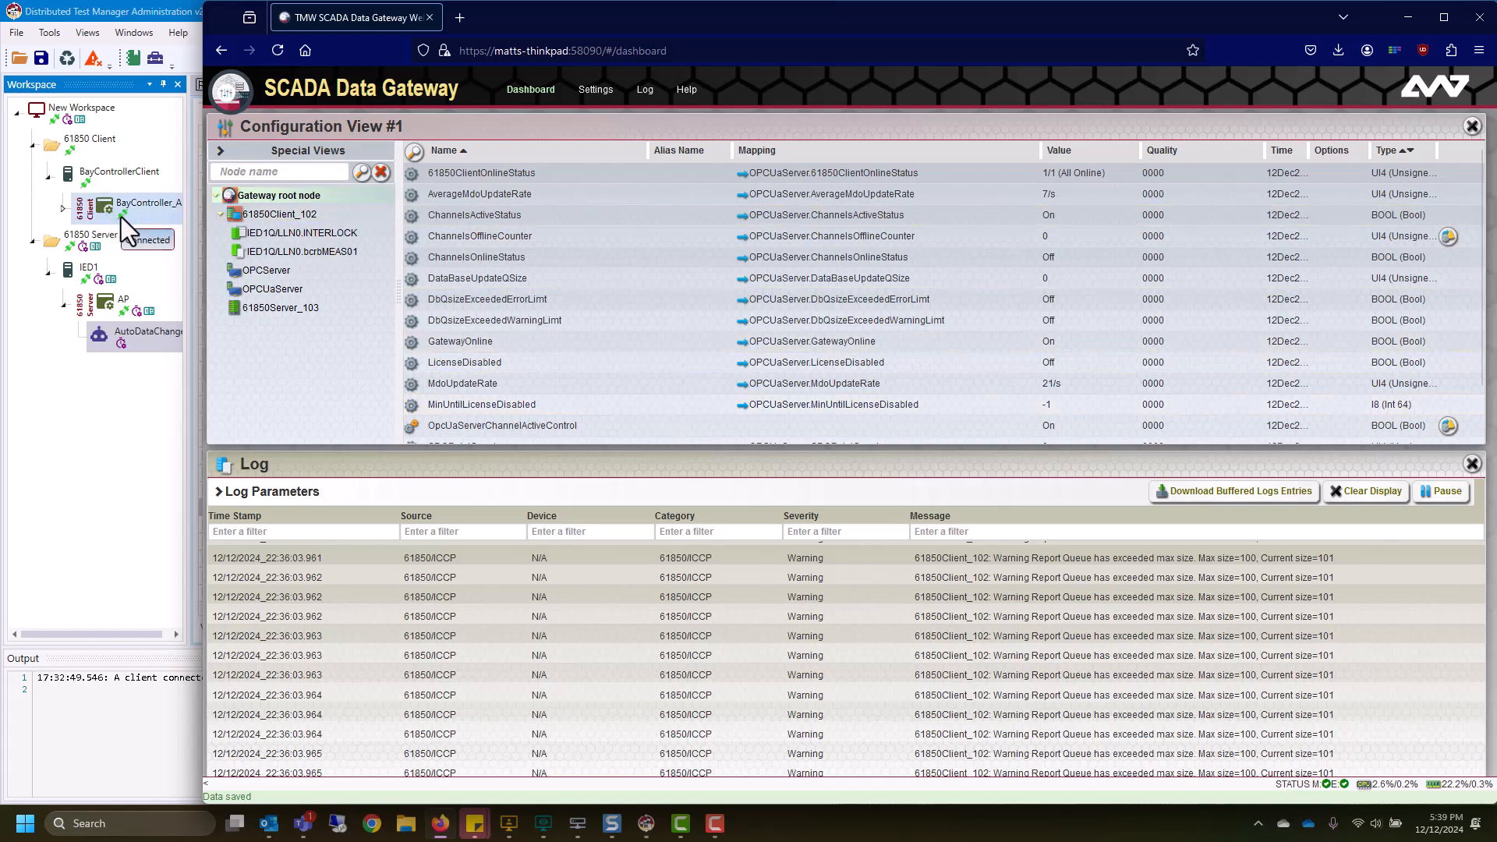
click(293, 310)
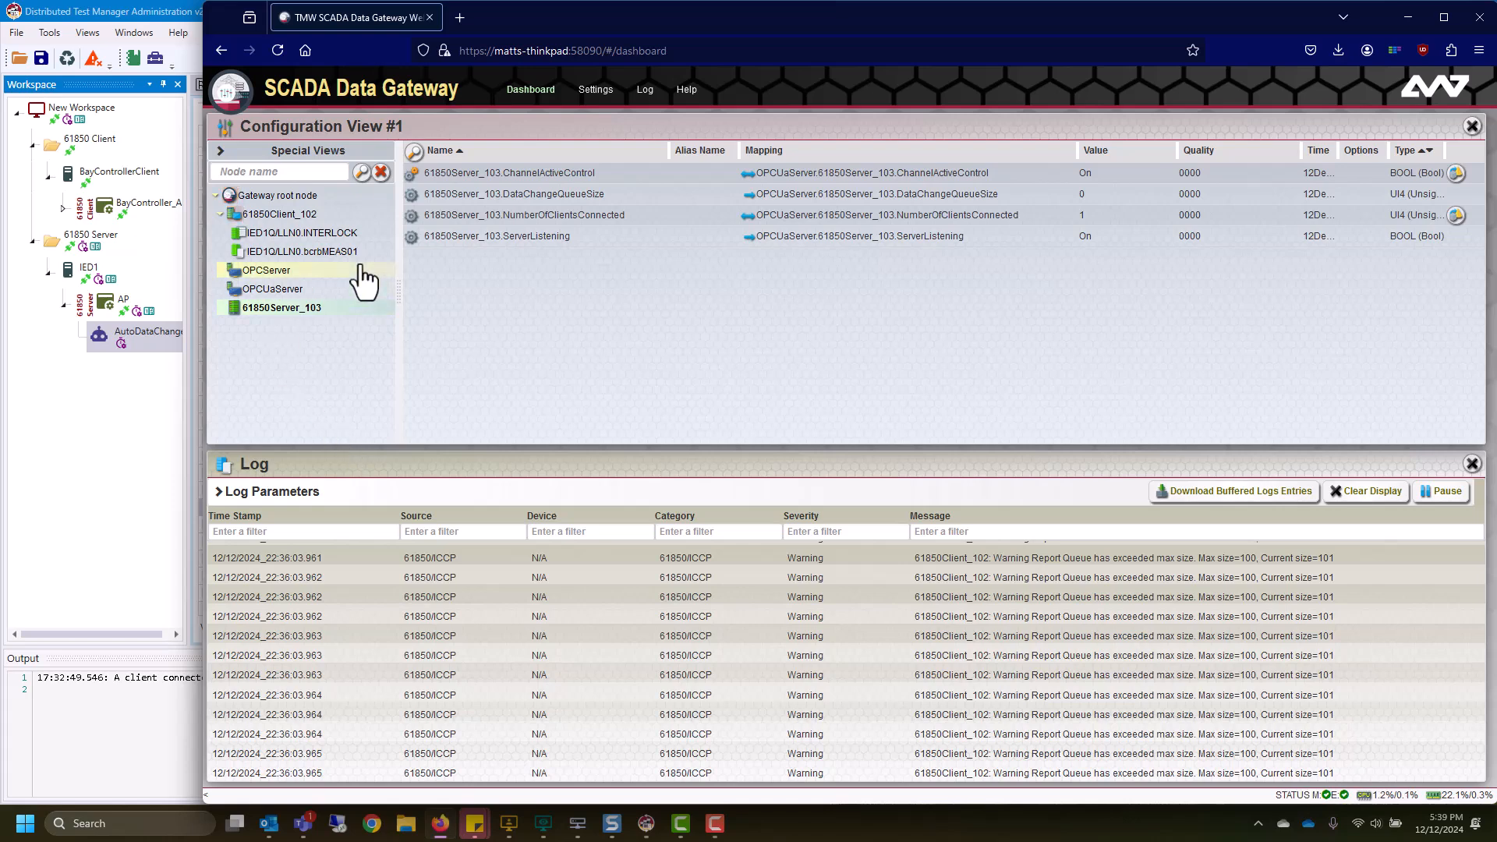
Start mapping the INTERLOCK data set's QA1XCBR1.Pos.stVal to 61850Server_103, filter by XCBR1.Pos, and select BayControllerQ/QA1XCBR1.Pos.stVal as the target
click(330, 235)
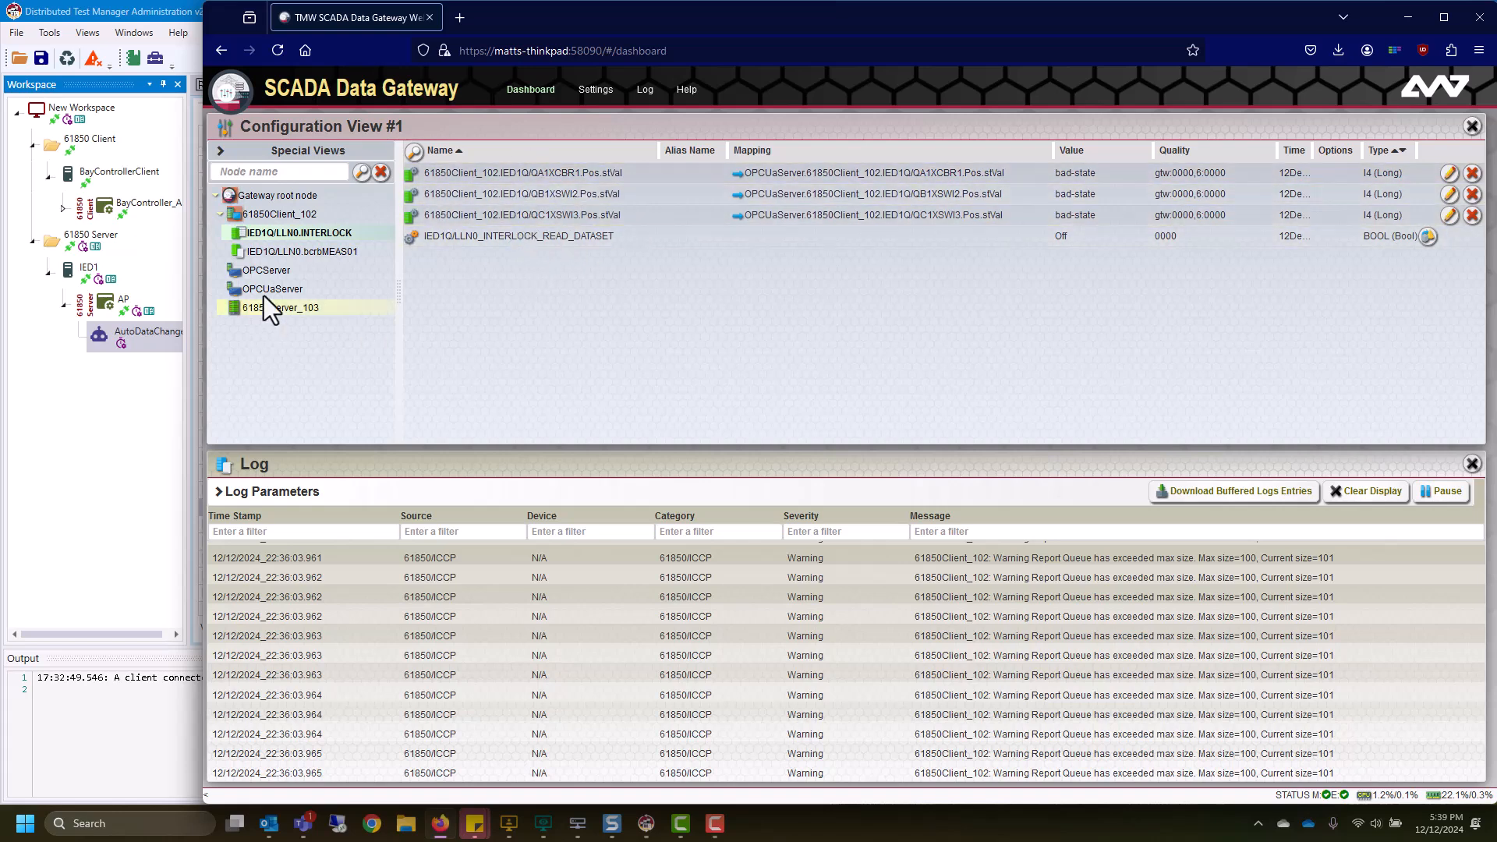
drag(580, 176, 301, 311)
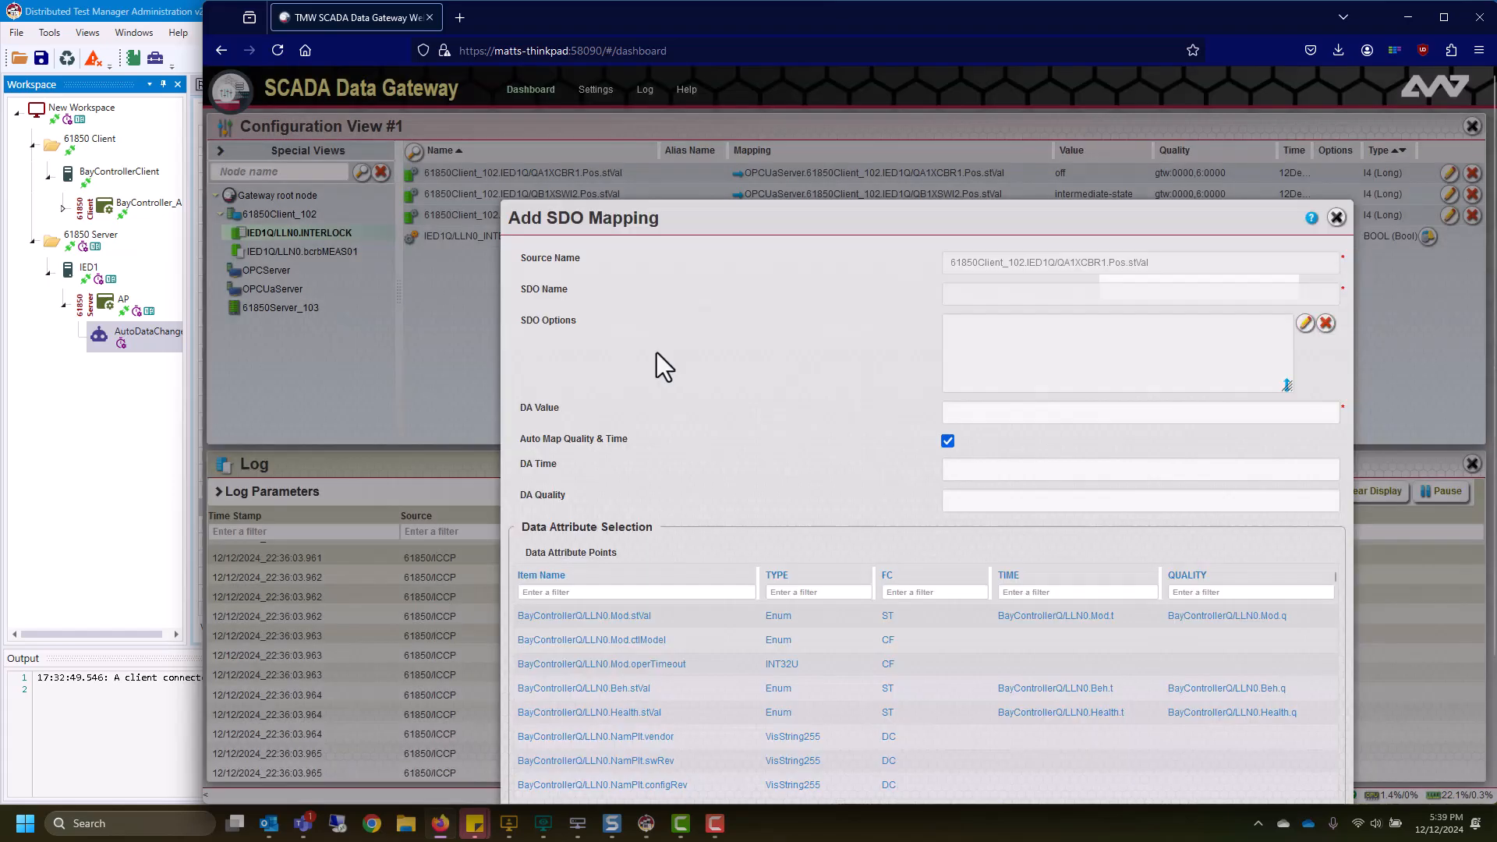
drag(869, 208, 794, 59)
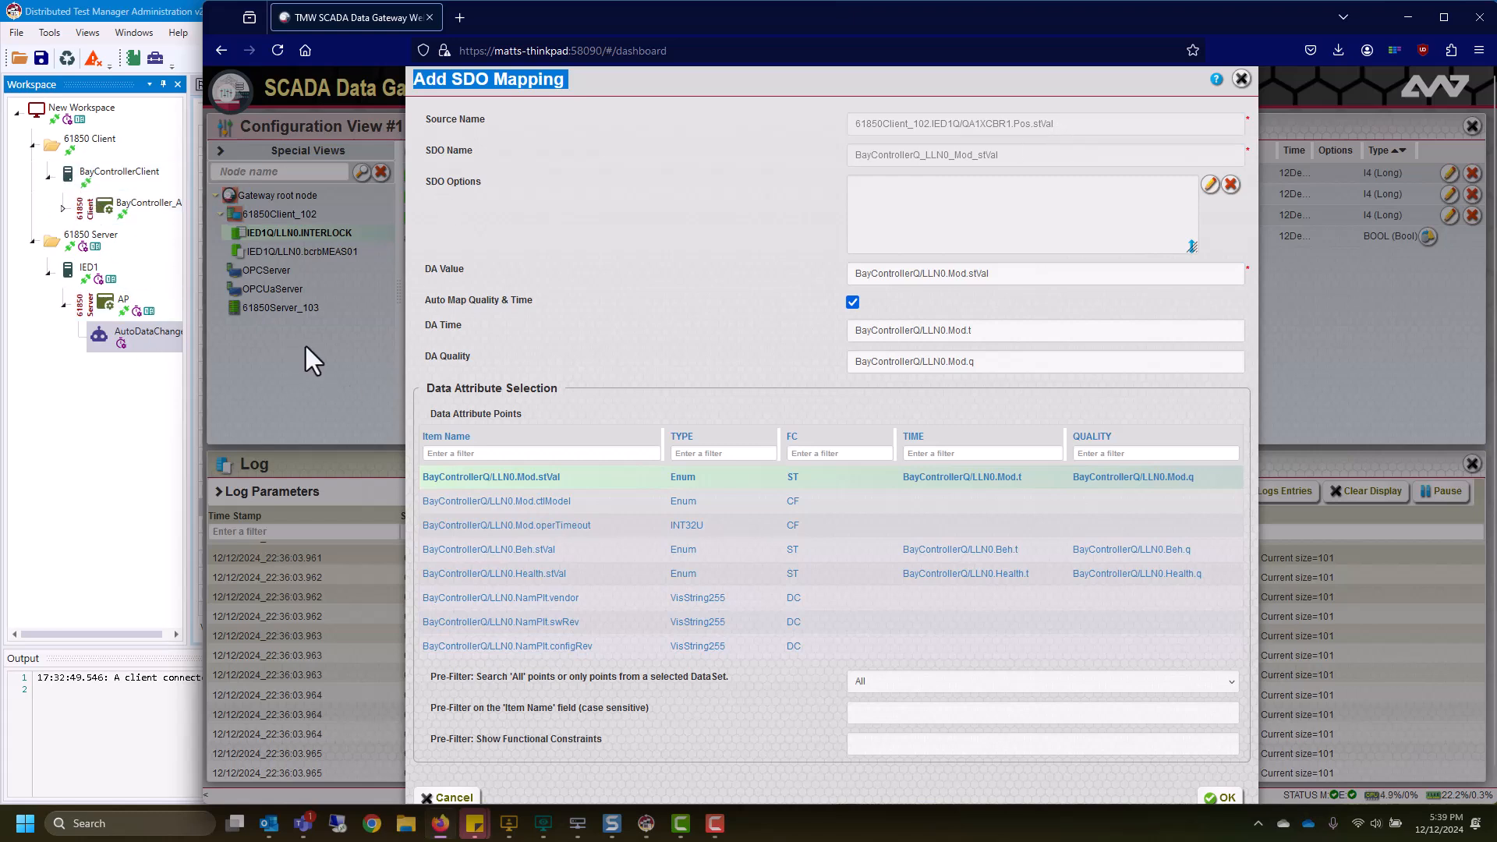
click(513, 456)
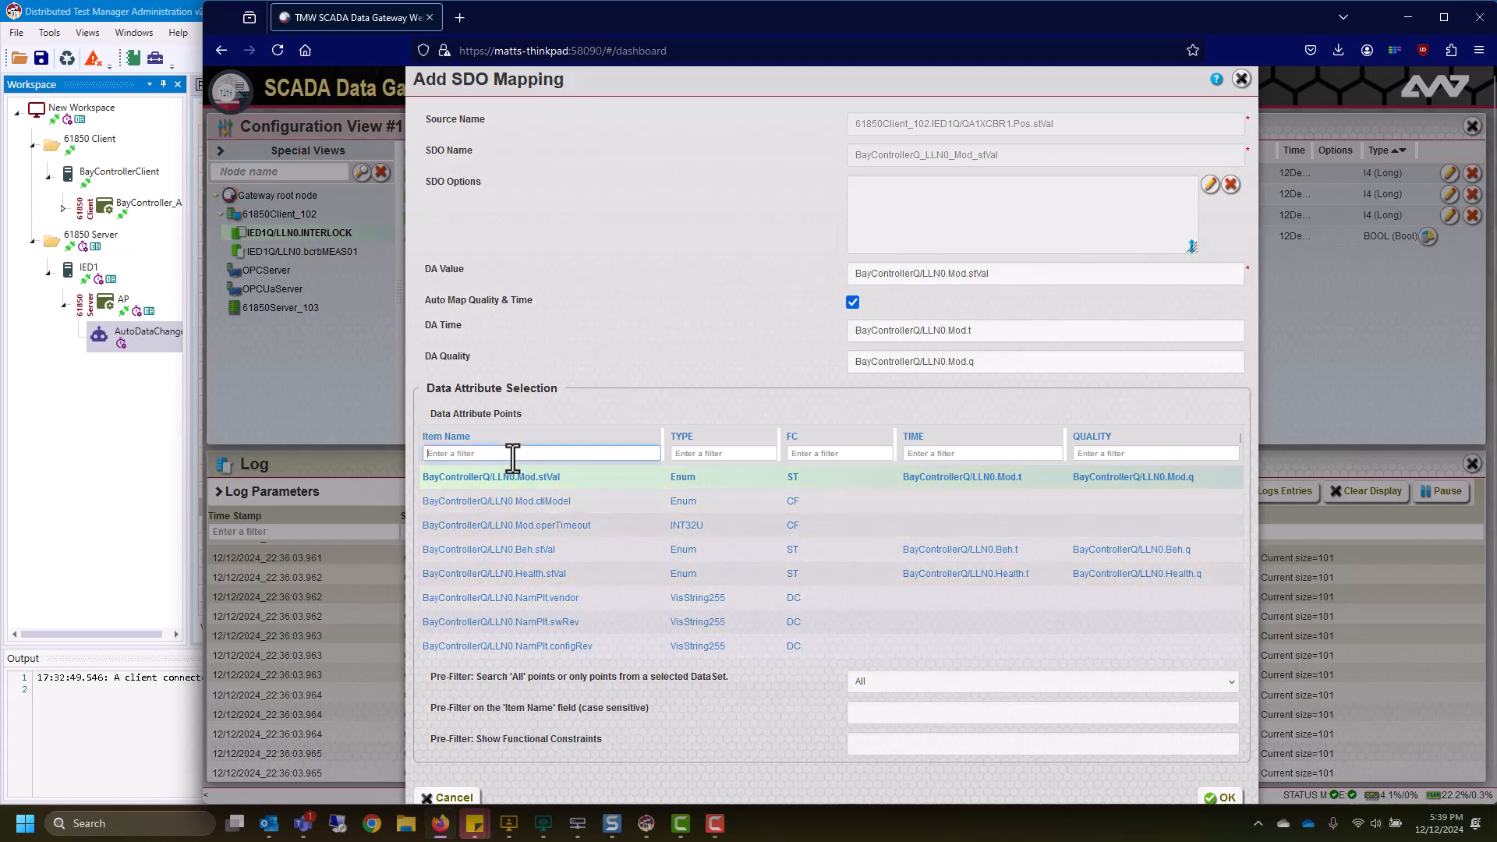
text(XCB)
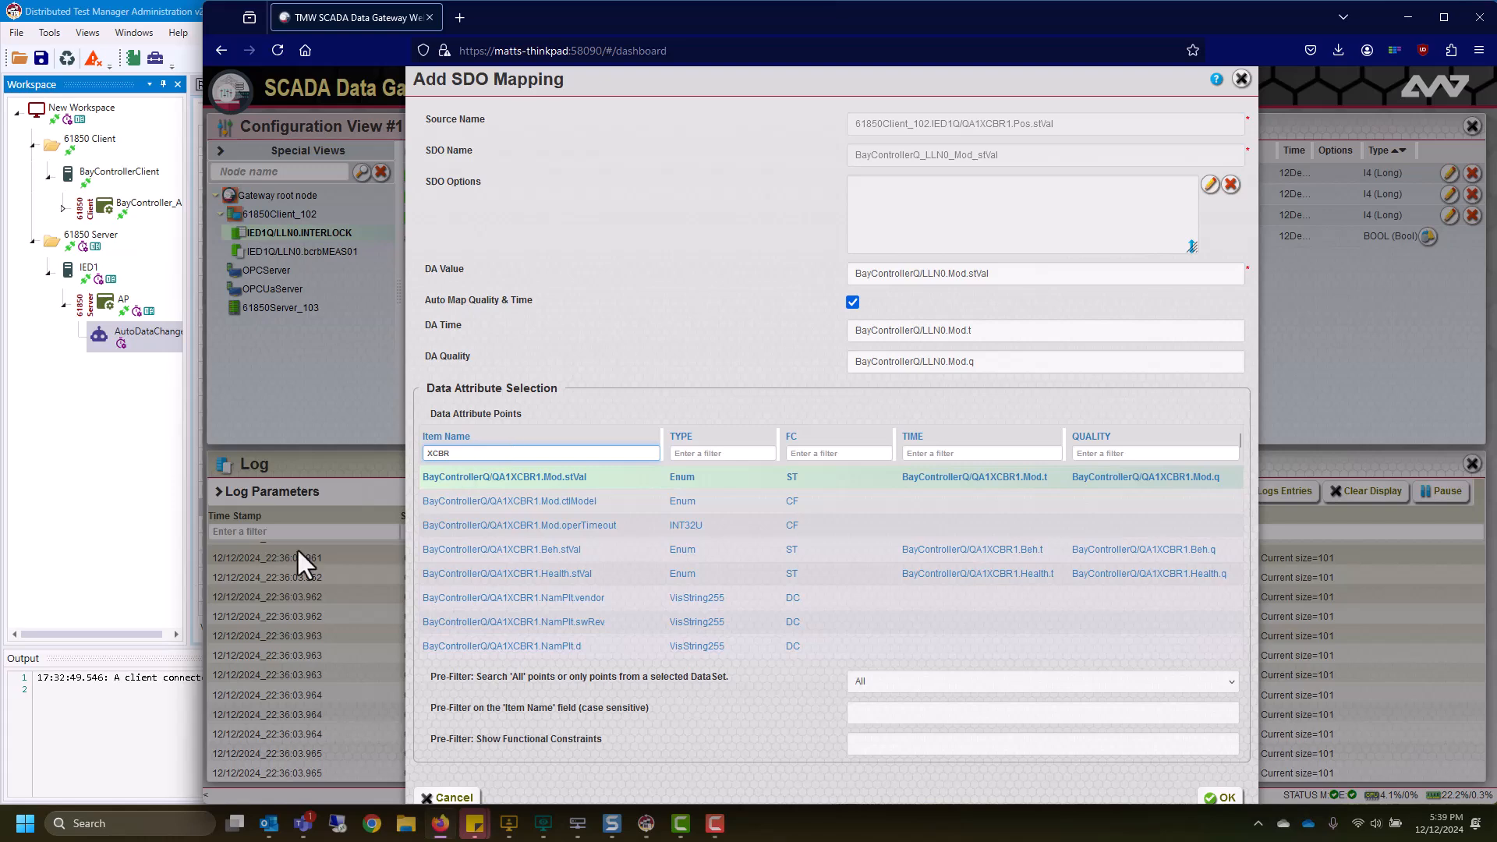
text(R)
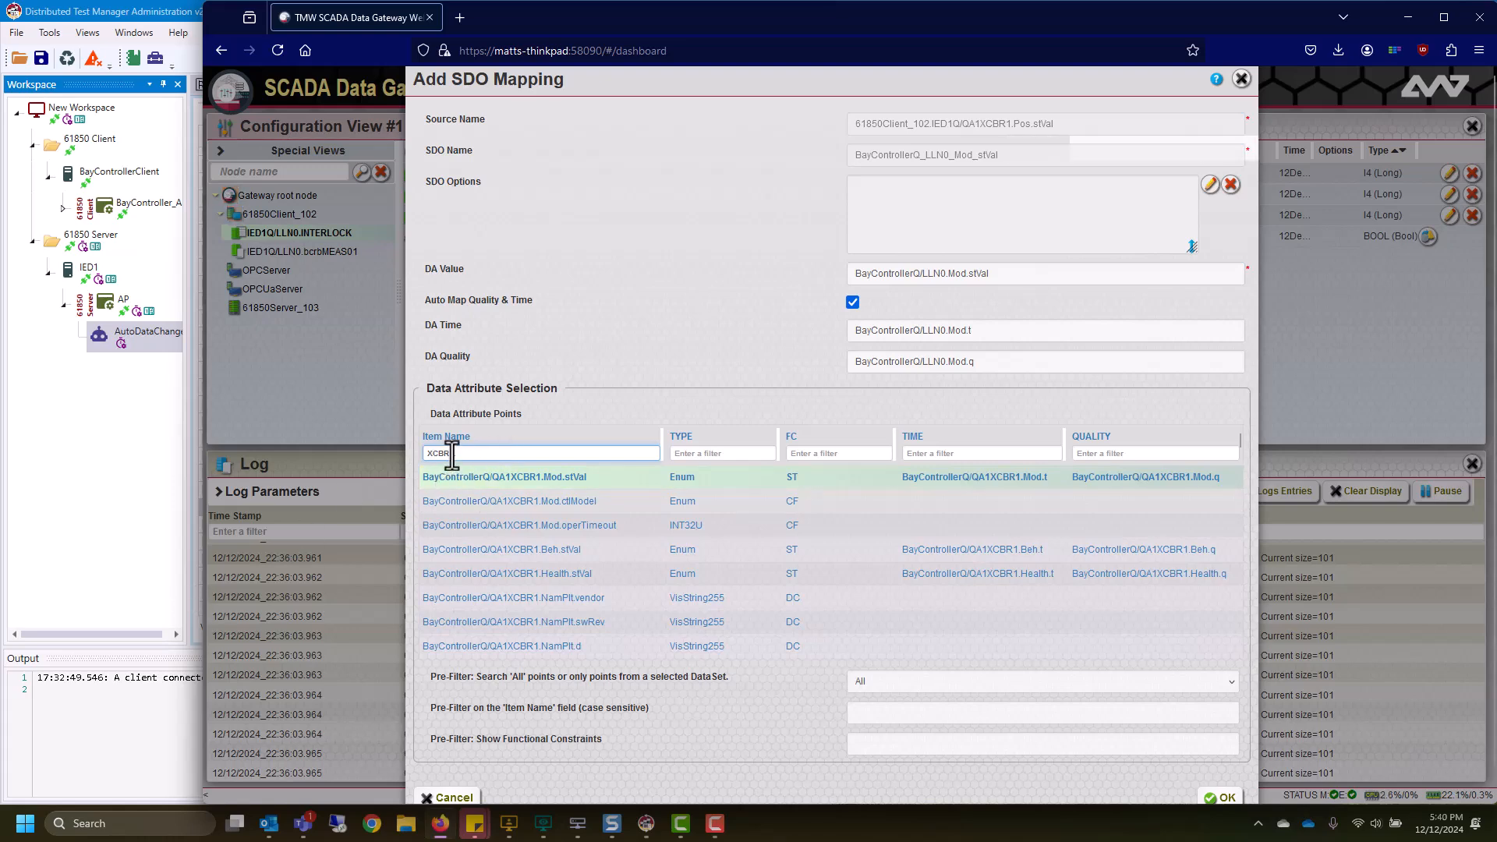
text(1.Pos)
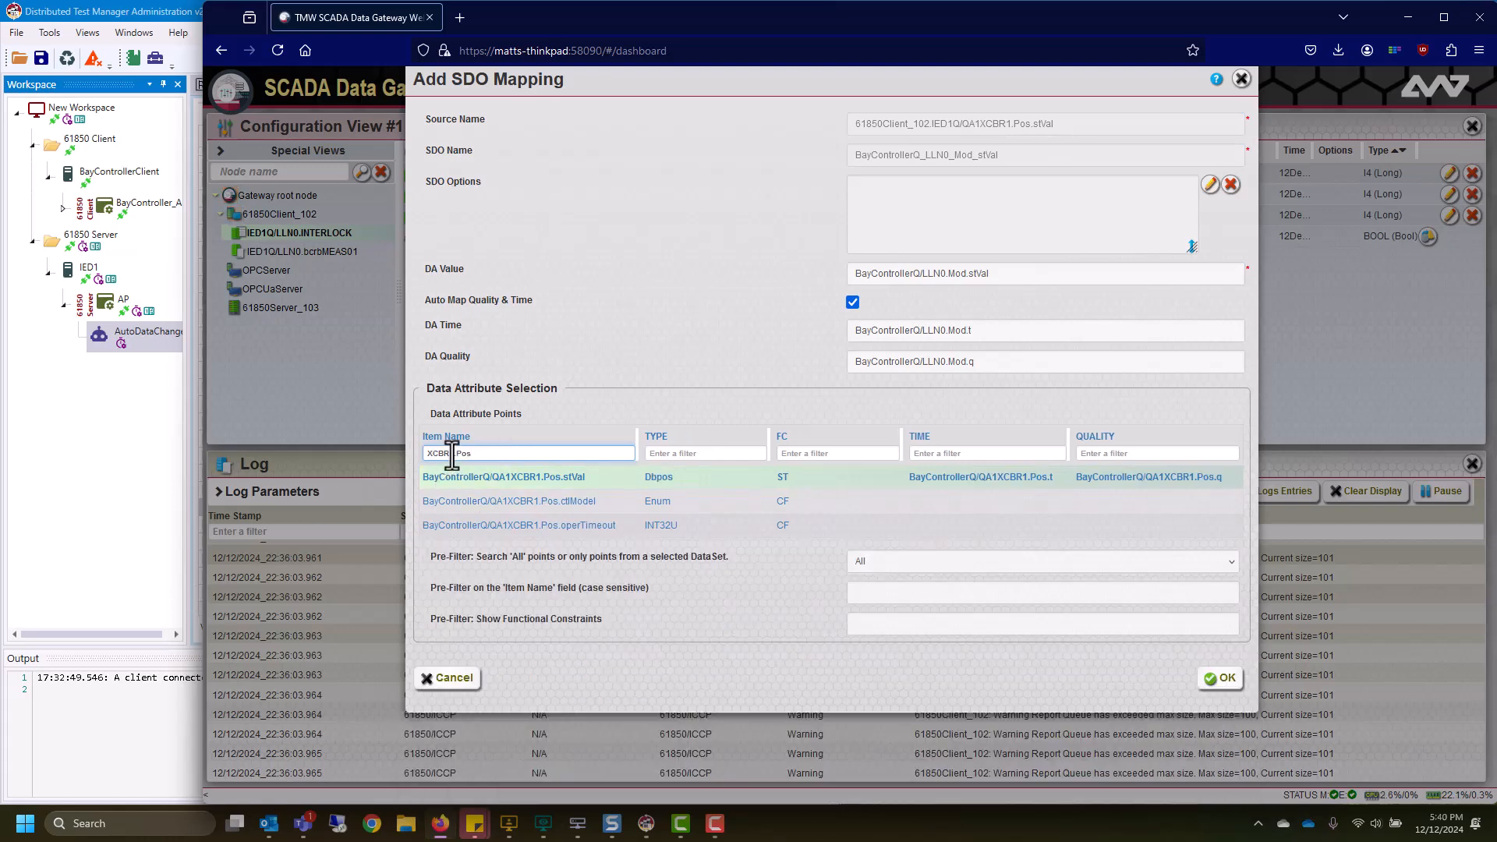
click(578, 482)
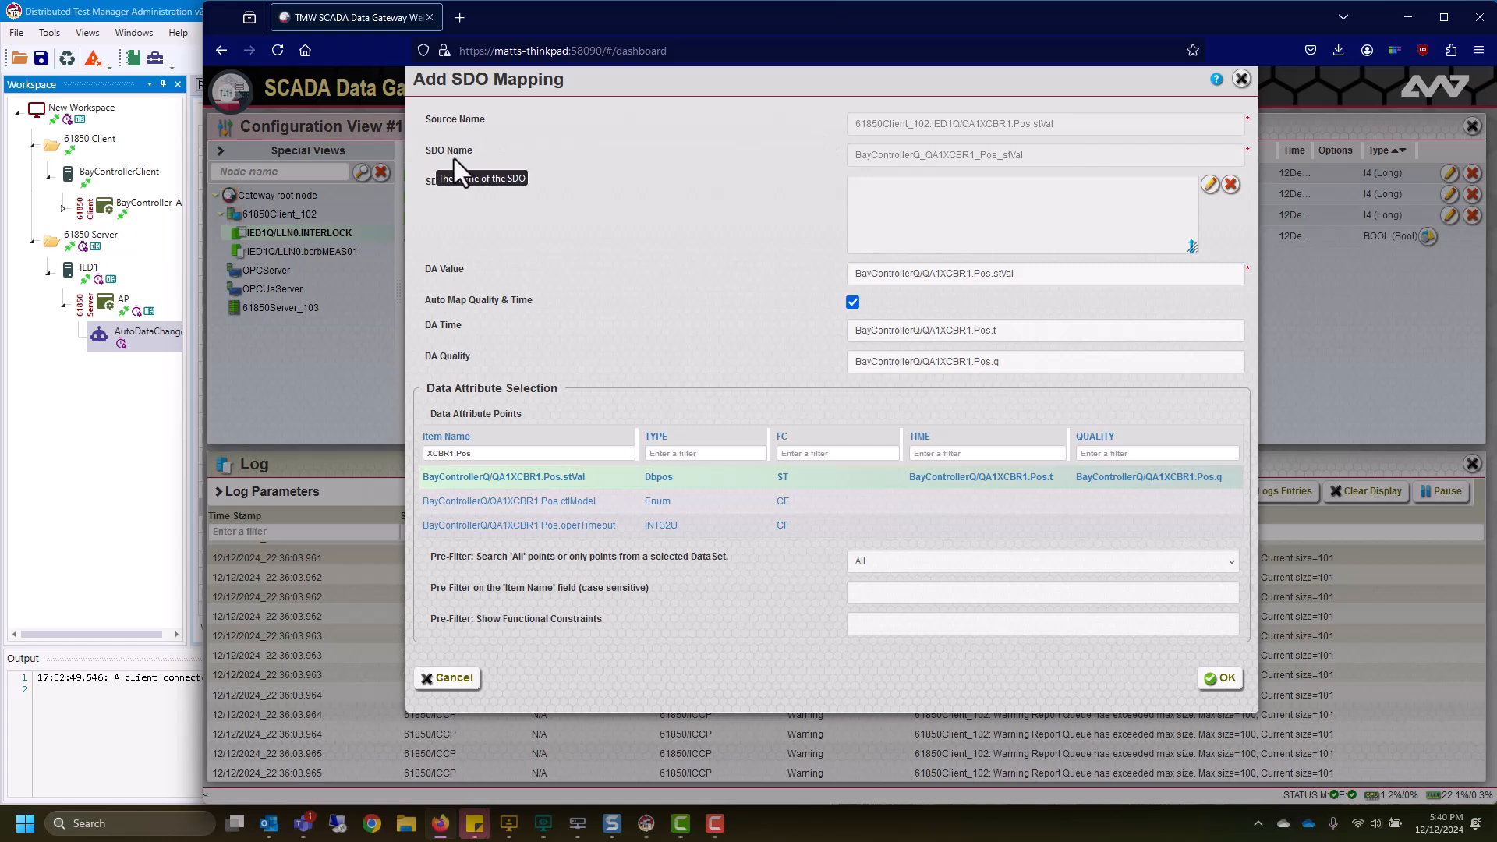
Review the mapping's value, time and quality attributes, save the mapping, and check the mapped breaker position on 61850Server_103
drag(1013, 275, 998, 275)
click(998, 331)
drag(1000, 361, 994, 361)
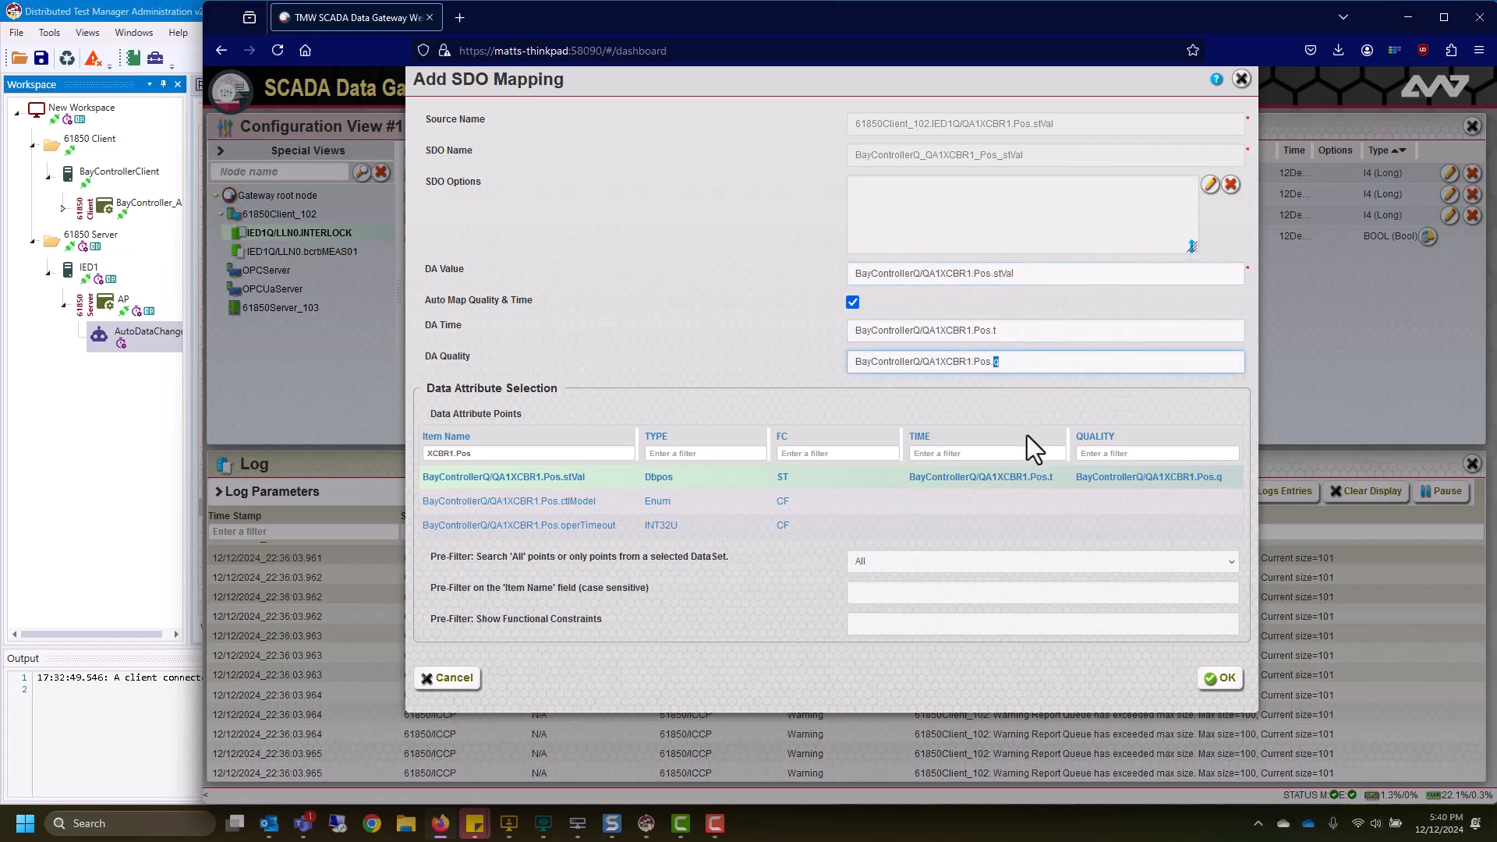
click(1221, 686)
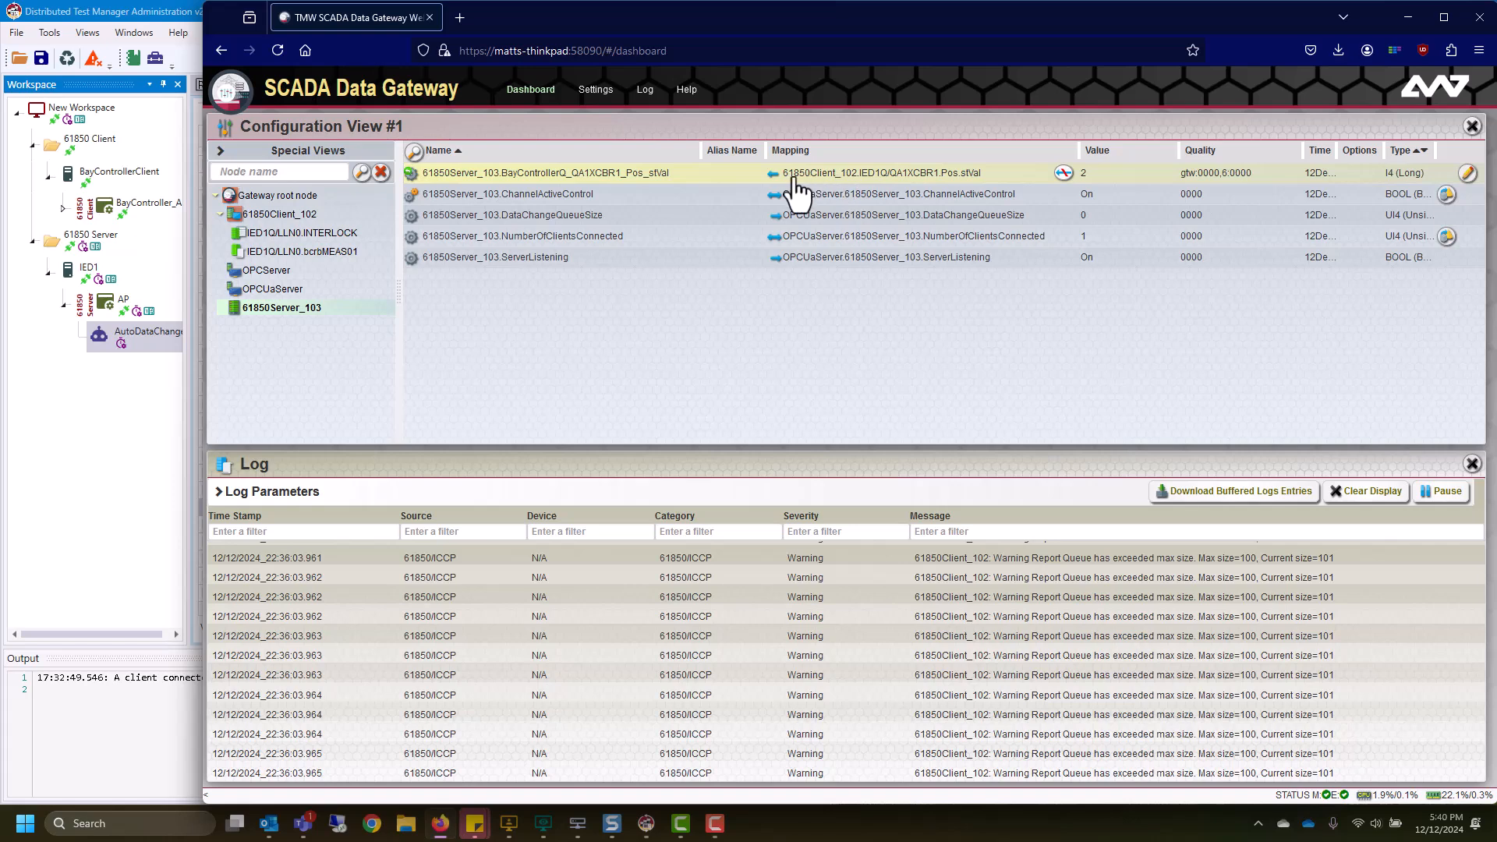
mouse_move(819, 192)
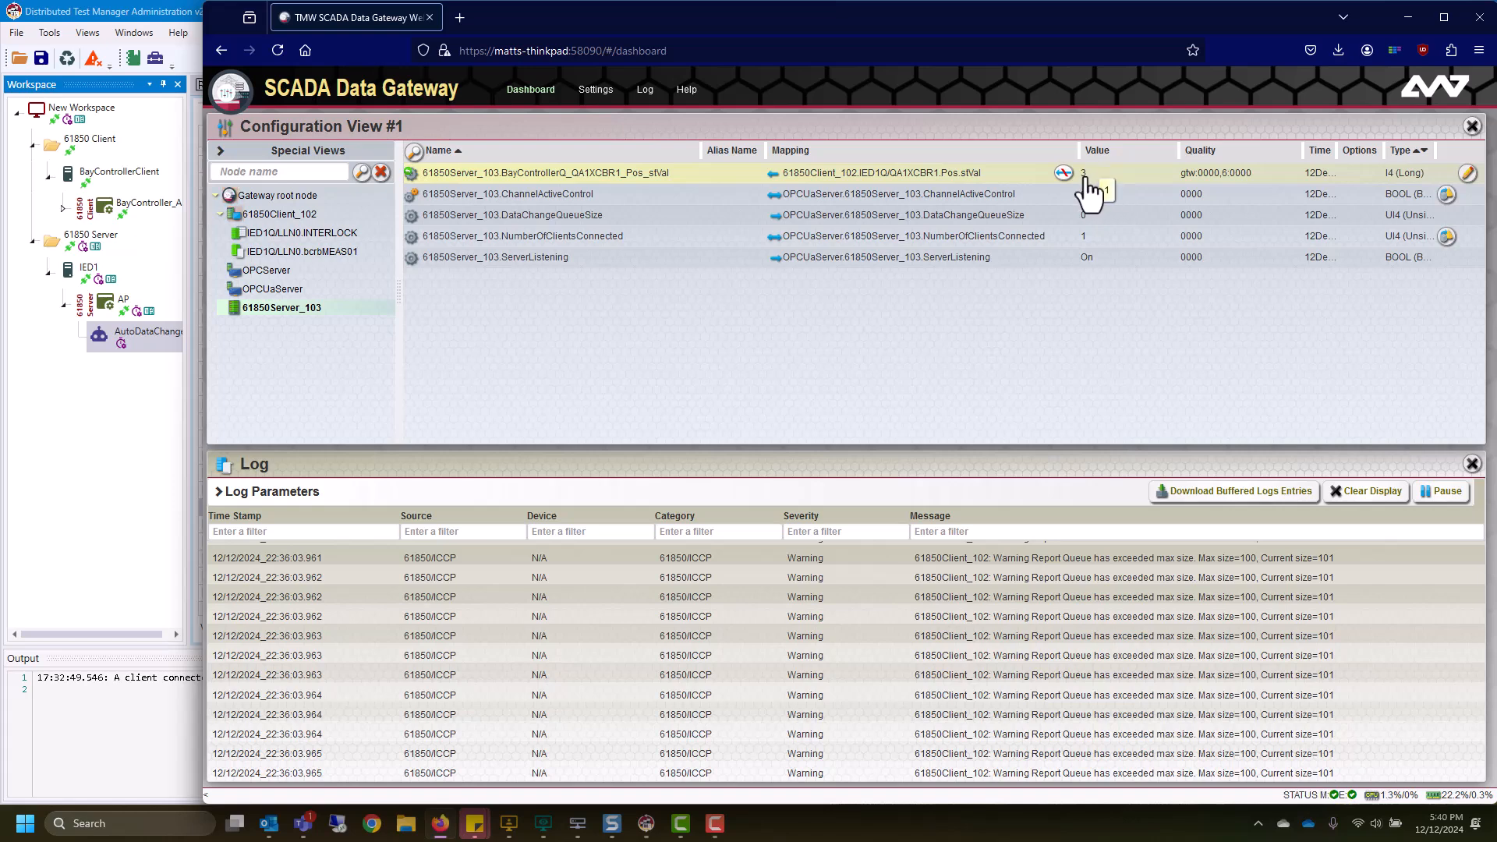
Map bcrbMEAS01's T1MMXU1.A.phsA.cVal.mag.f to BayControllerQ/T1MMXU1.A.phsA.cVal.mag.f on 61850Server_103, using phsA.cVal as the item name filter
click(282, 252)
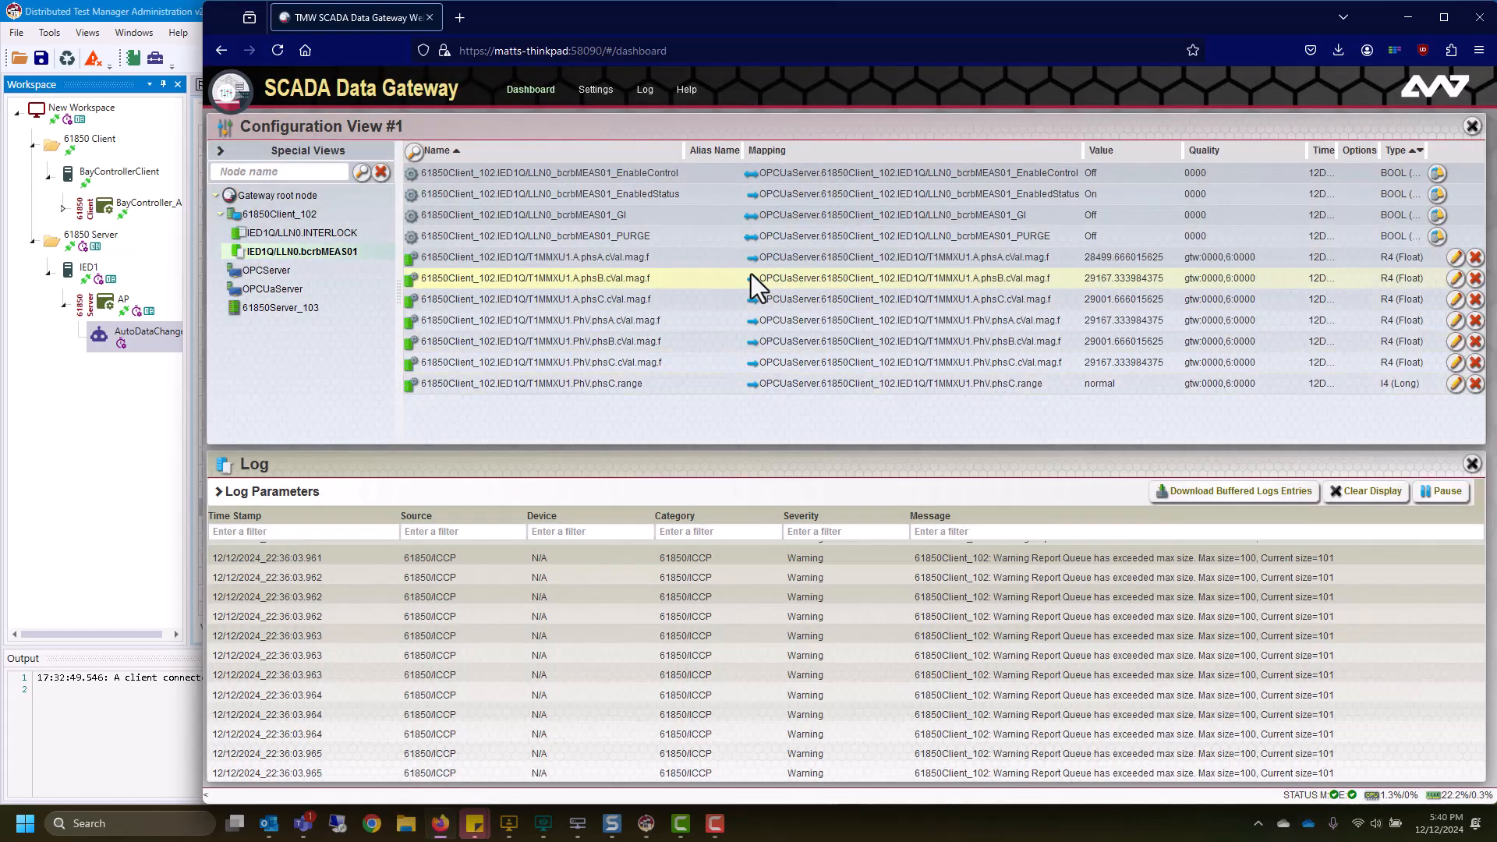
click(681, 261)
drag(535, 262, 311, 313)
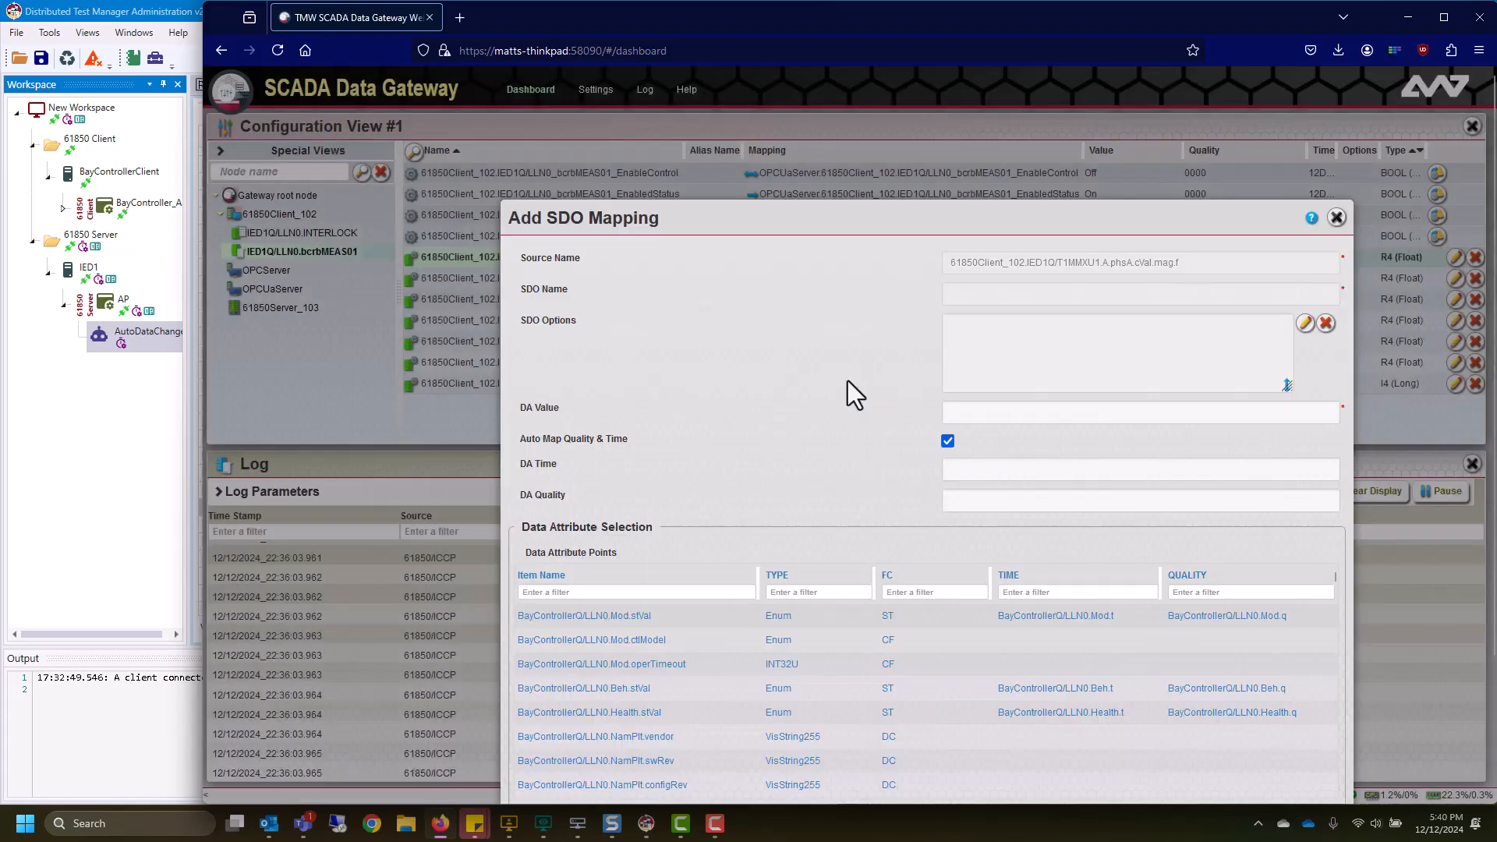
drag(724, 216, 723, 107)
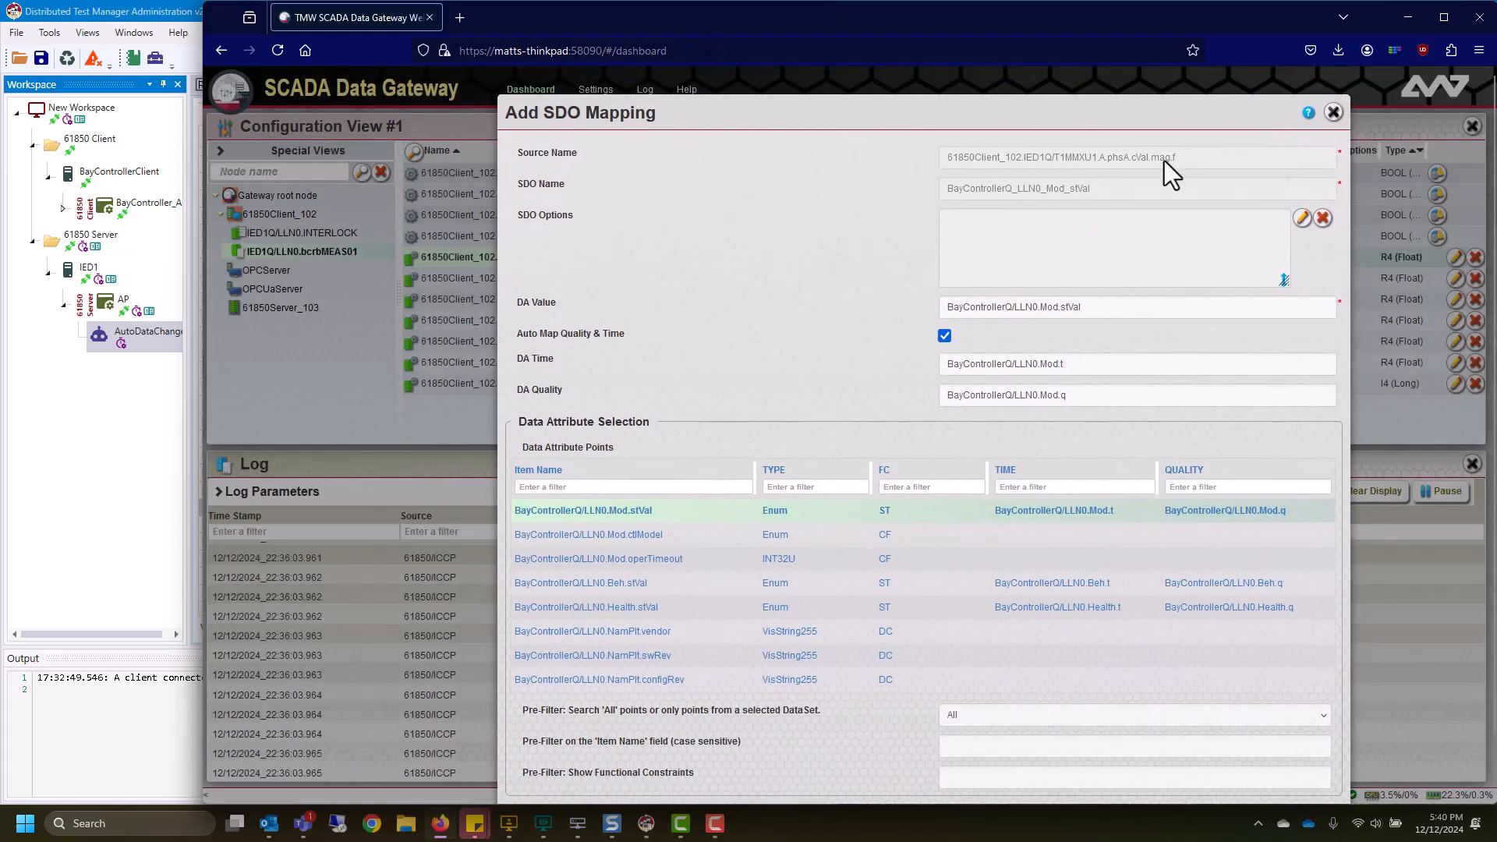
click(560, 487)
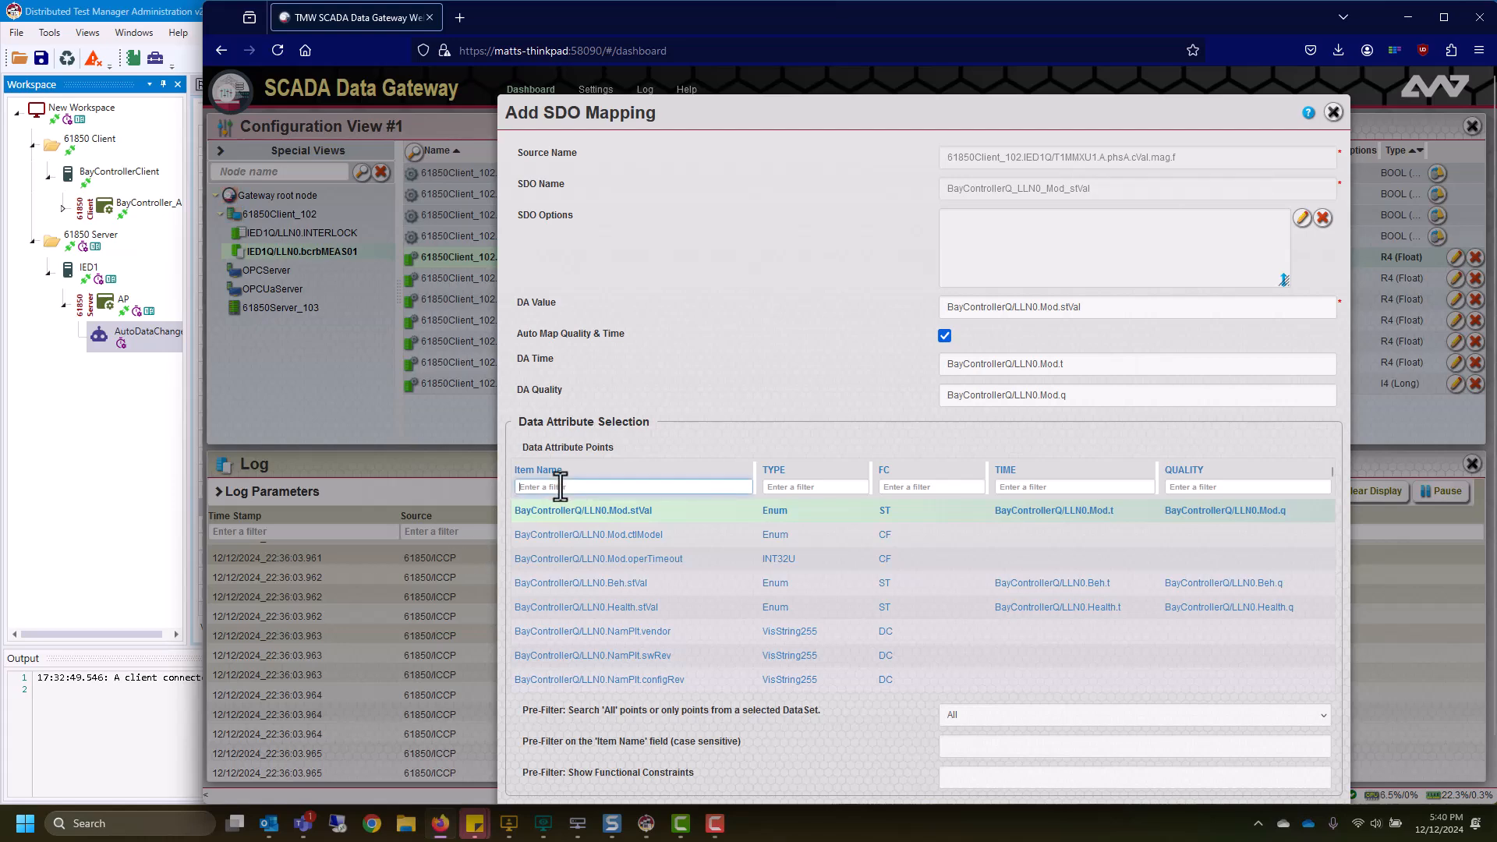
text(phsA)
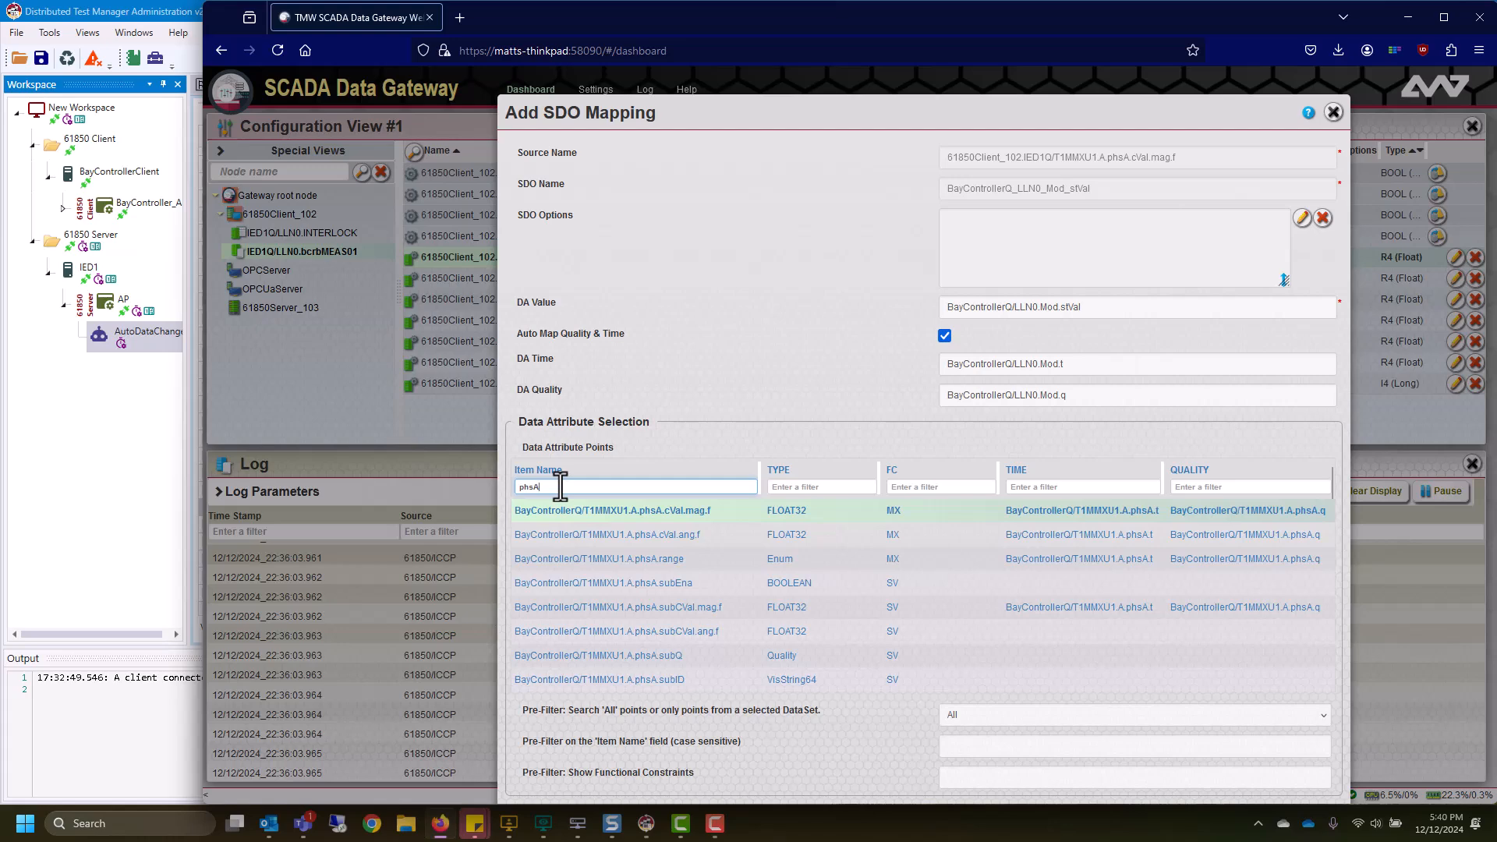
text(.cVal)
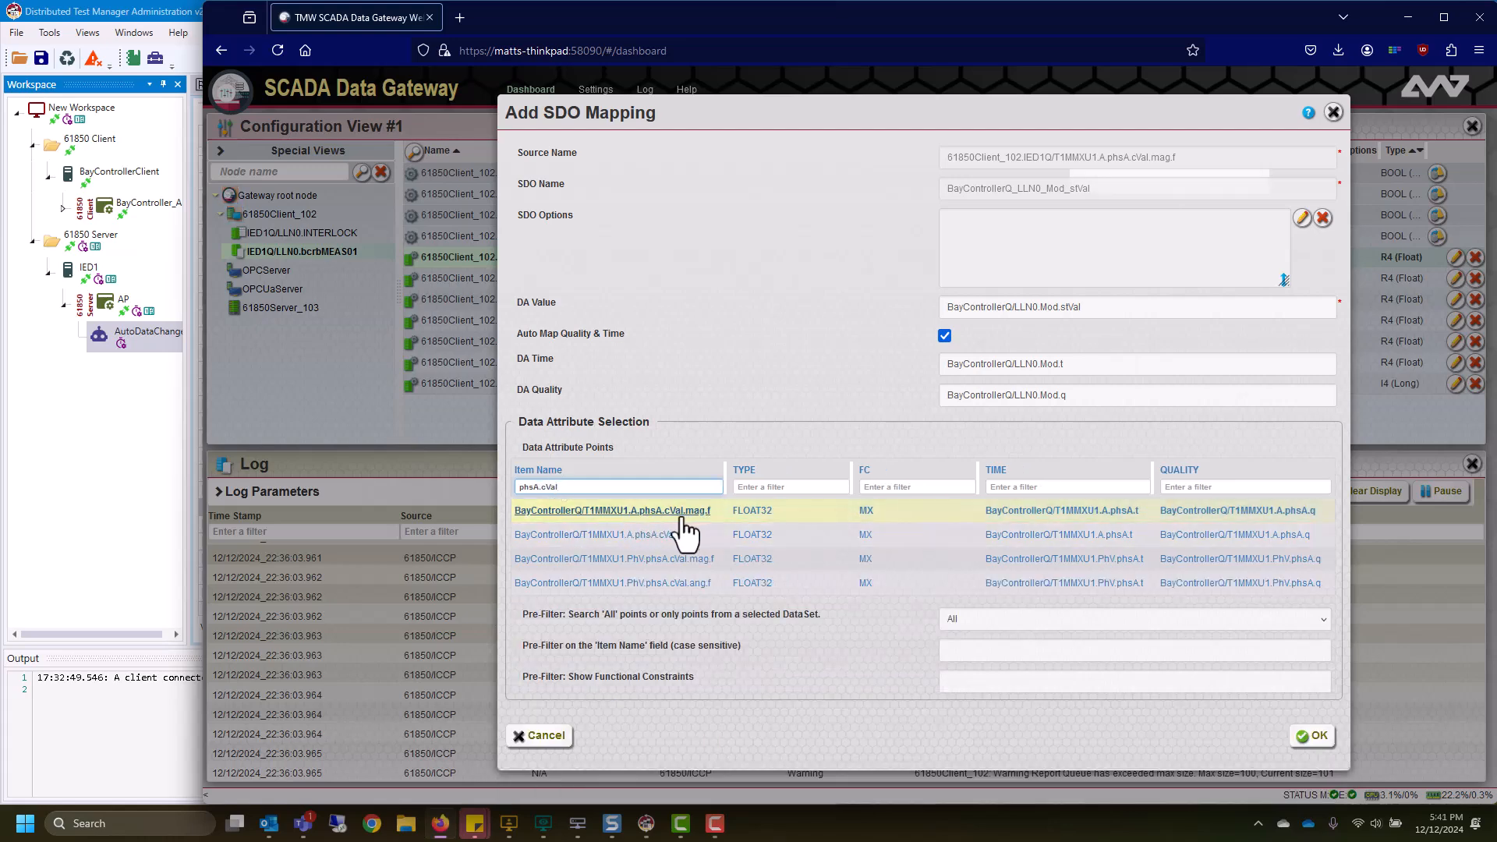
click(705, 514)
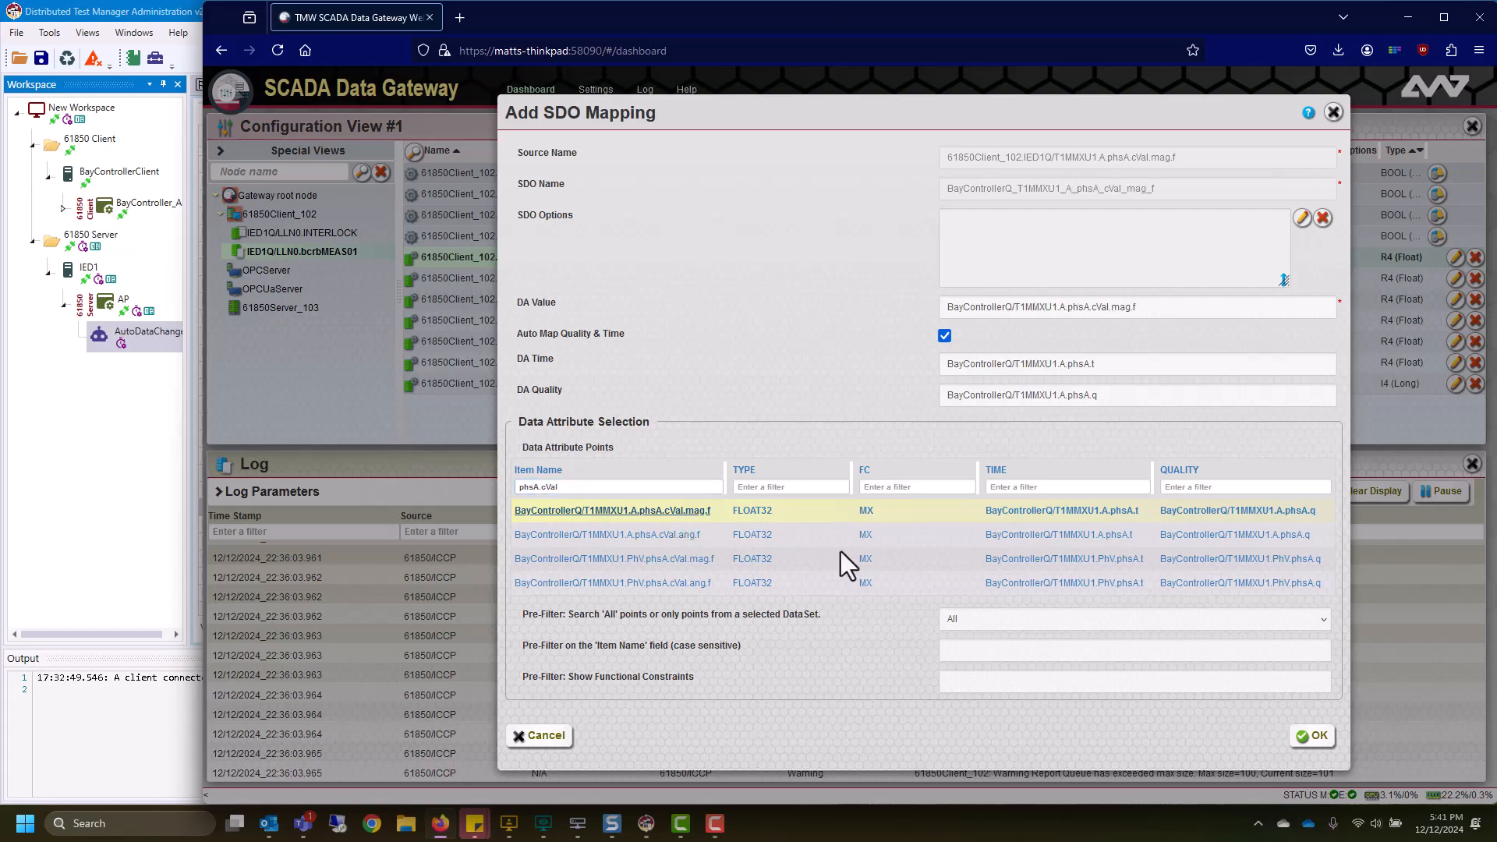
click(1312, 735)
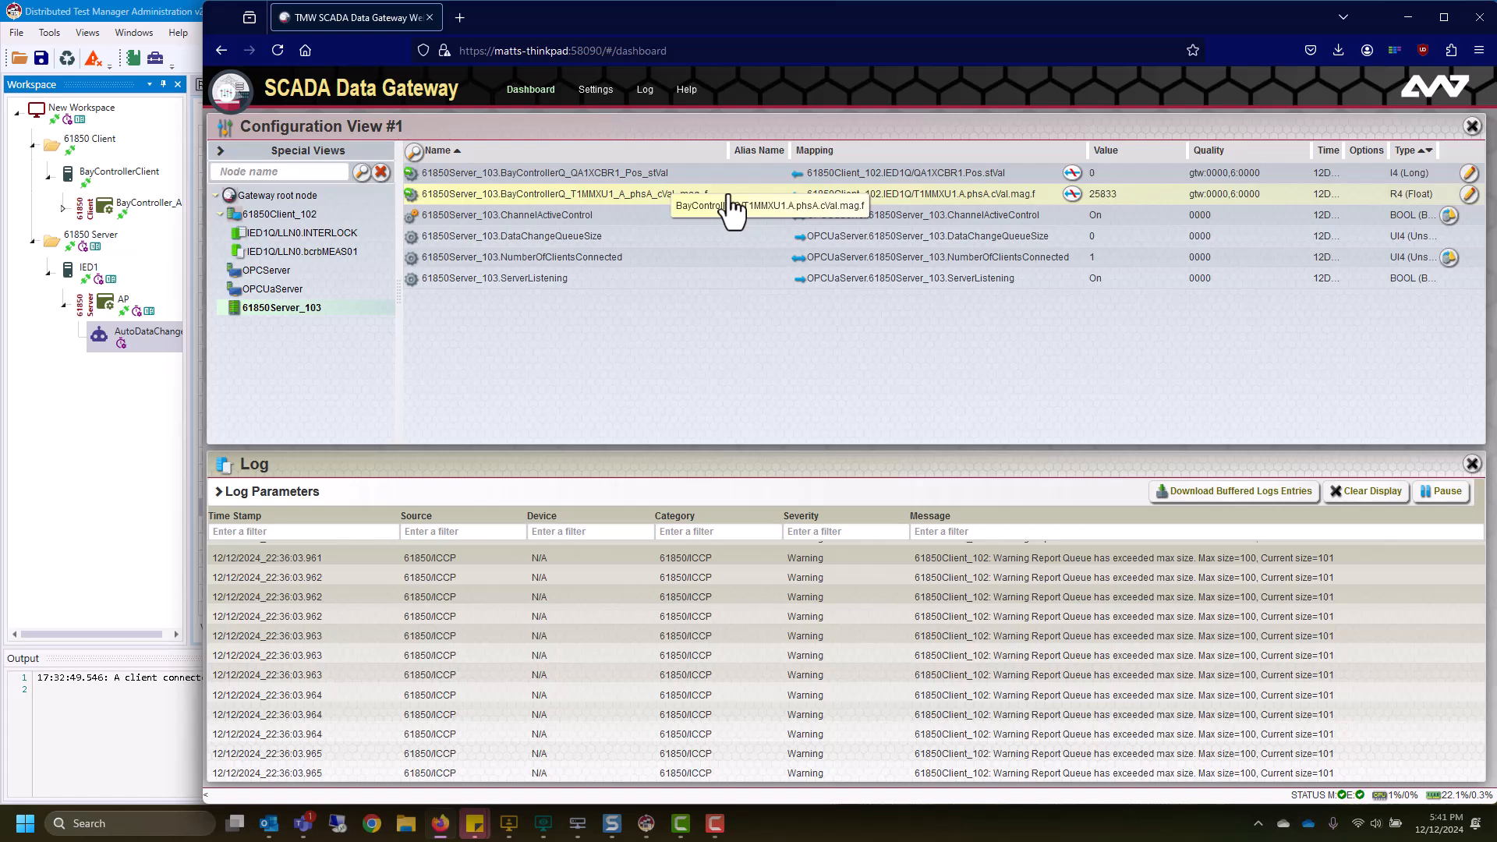
Switch to Distributed Test Manager, collapse the 61850 Server folder, and show the model of the BayController_AP client
click(73, 499)
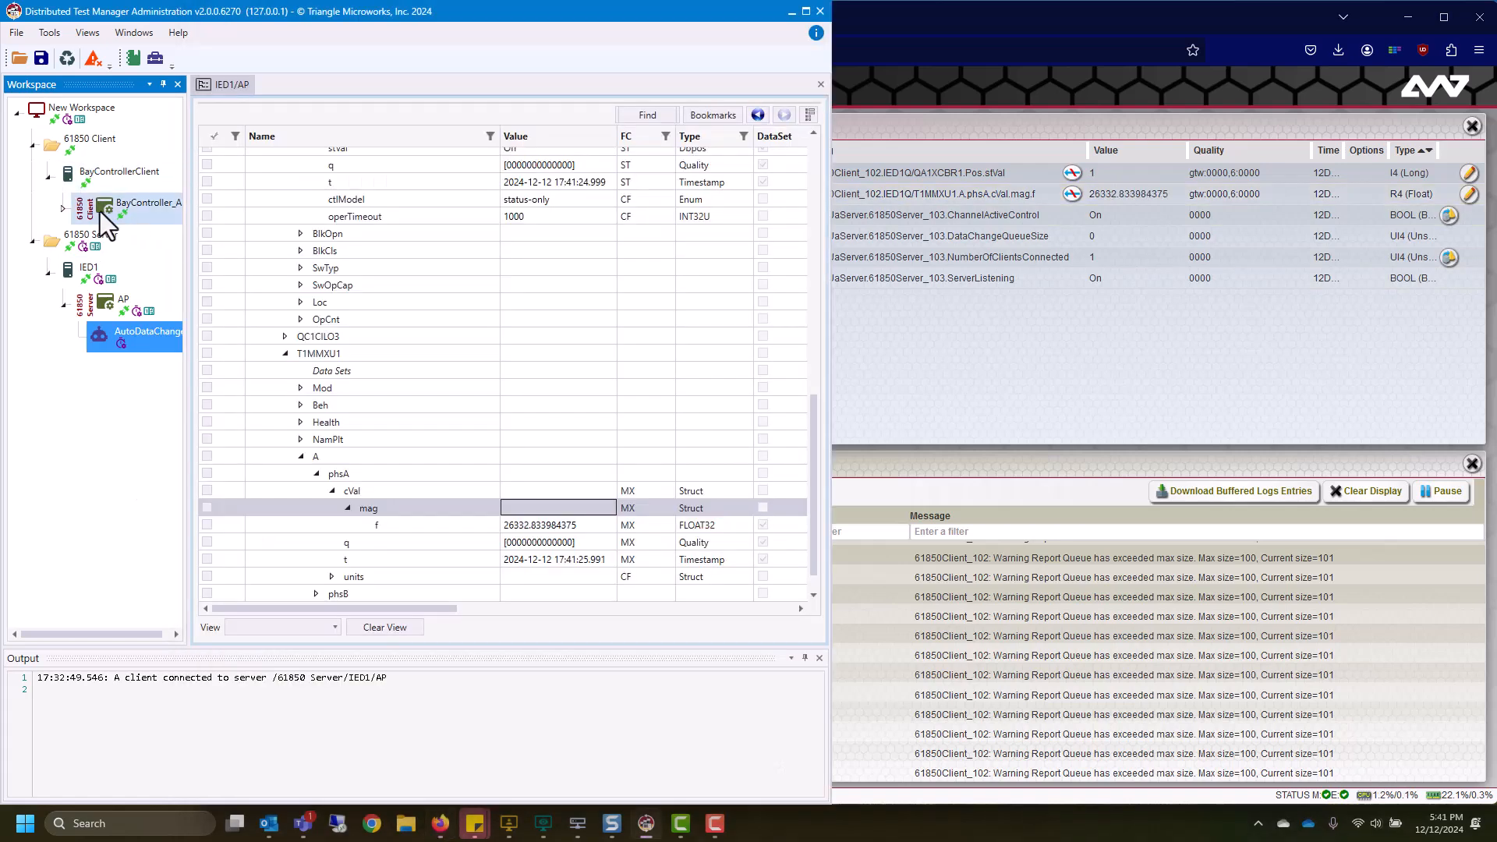
click(32, 242)
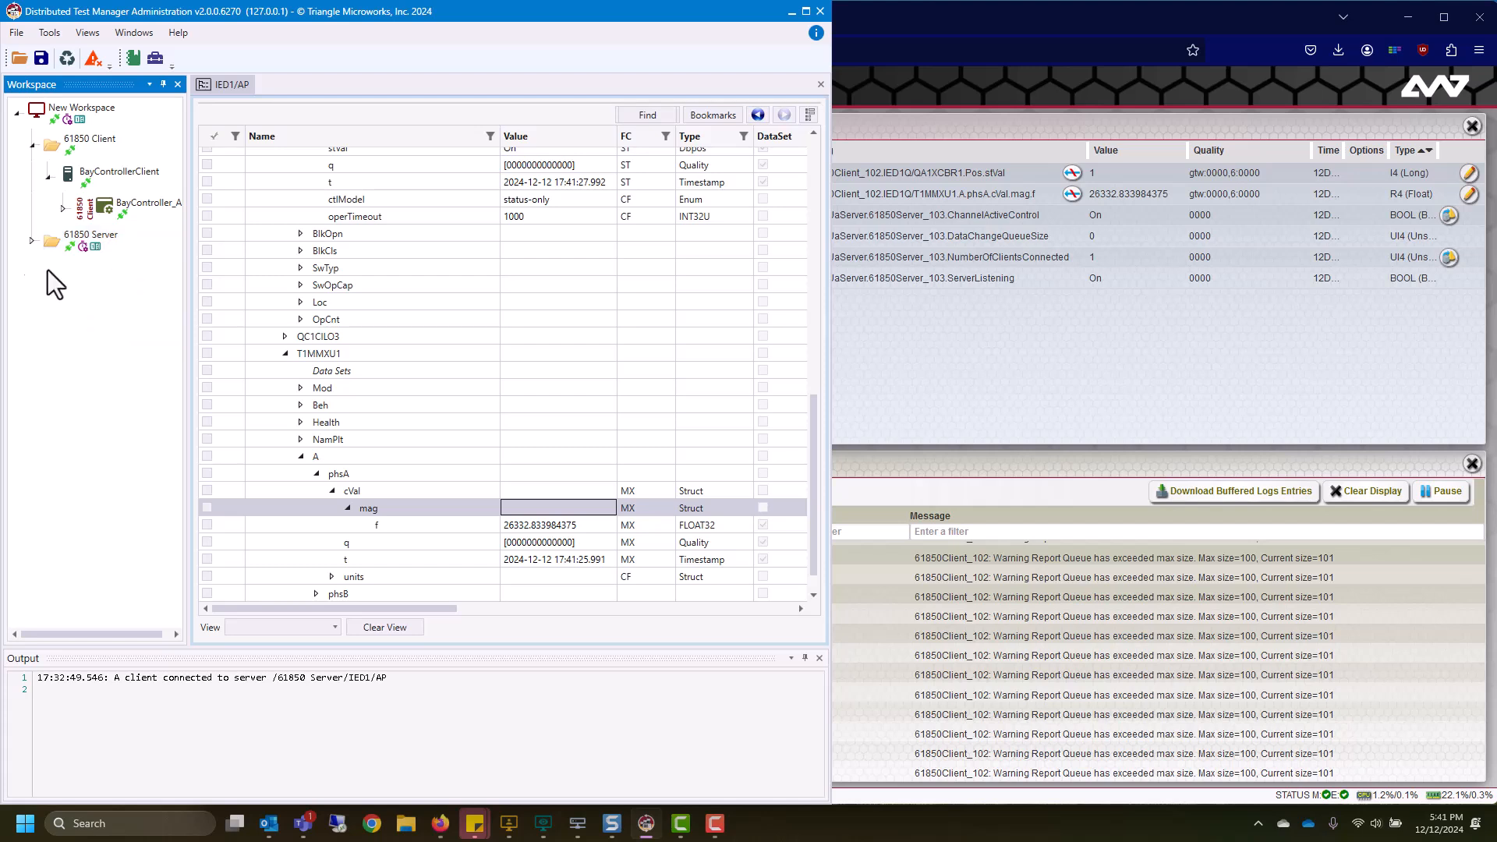
drag(188, 203, 226, 201)
click(64, 210)
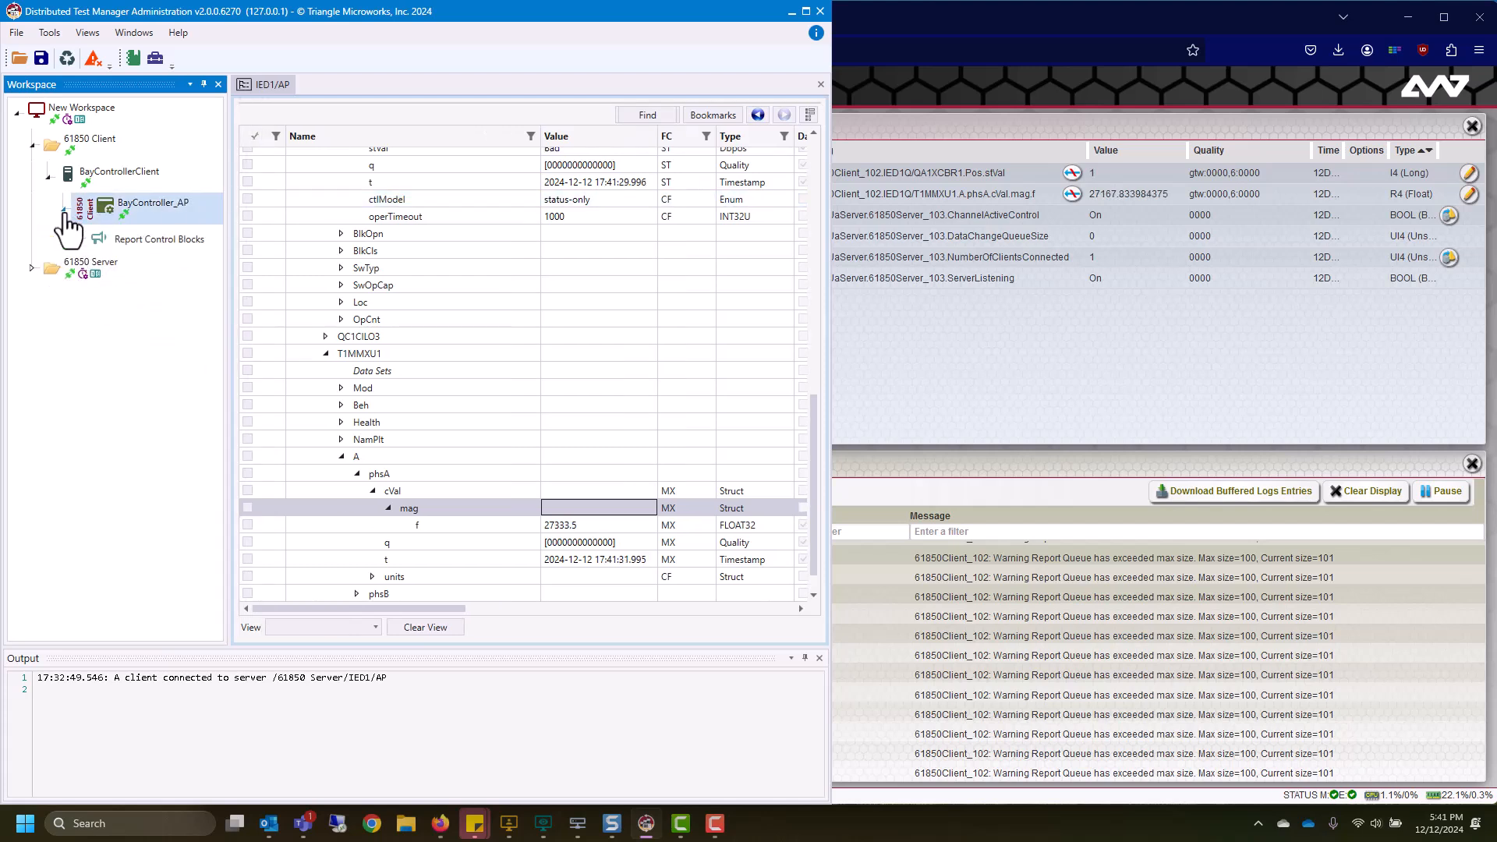
right_click(125, 206)
mouse_move(170, 233)
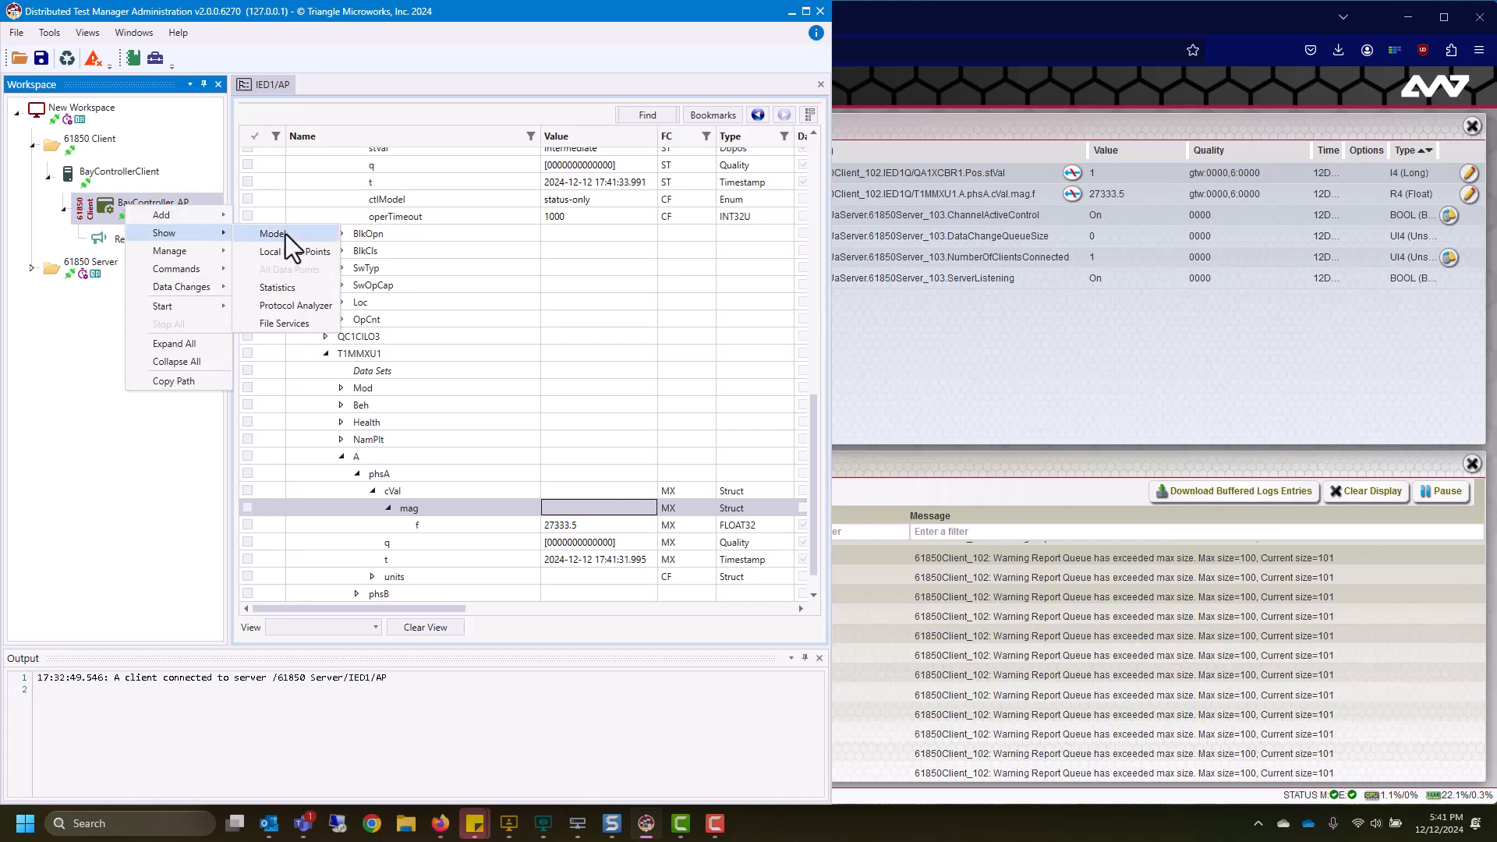
click(289, 234)
Expand BayControllerQ, LLN0 and Report Control in the client model, and widen the name column to examine the report control blocks
click(294, 156)
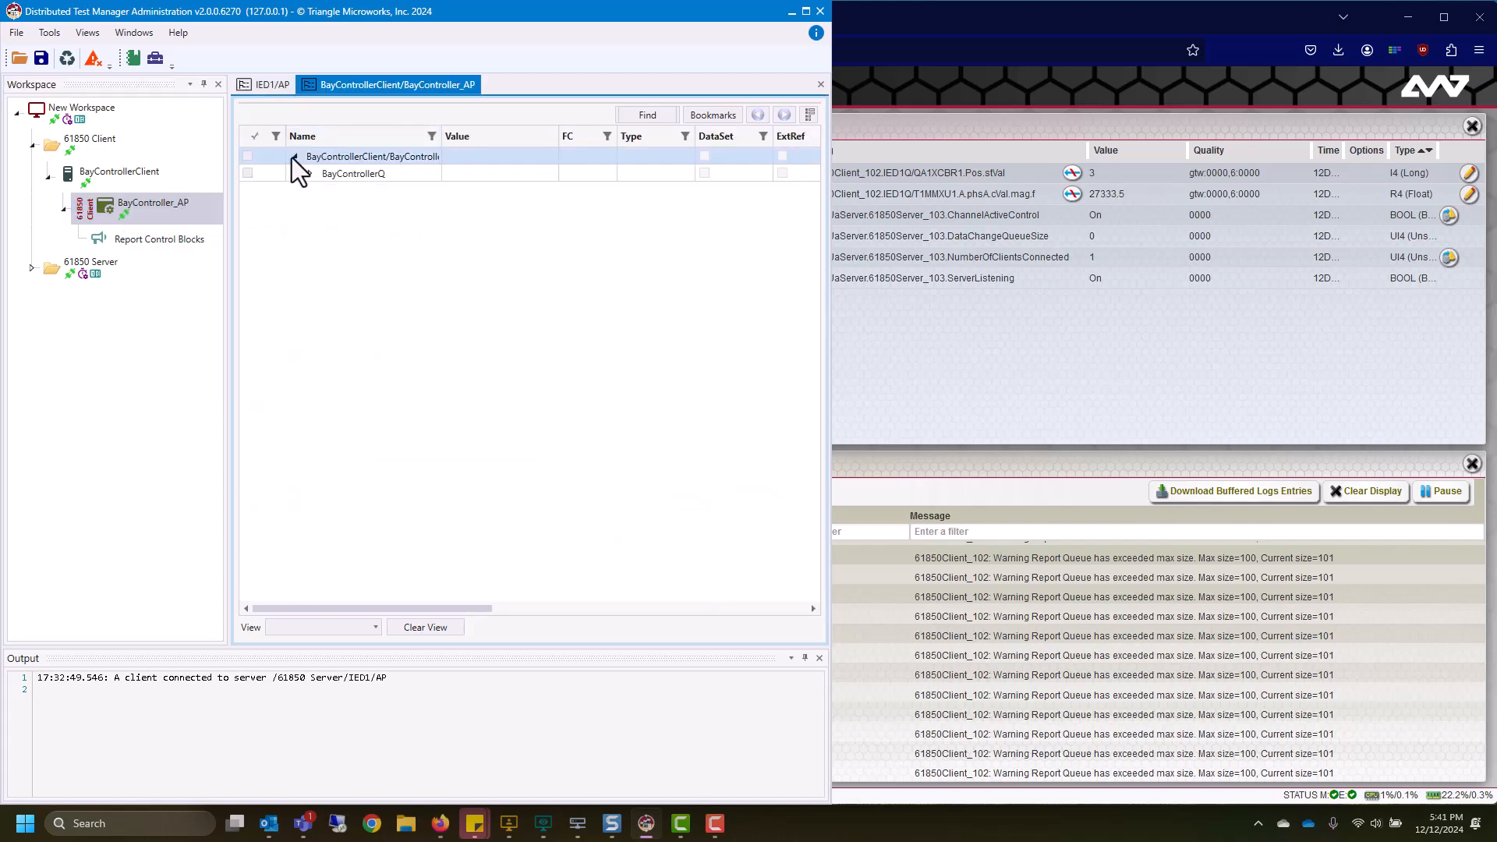
click(310, 174)
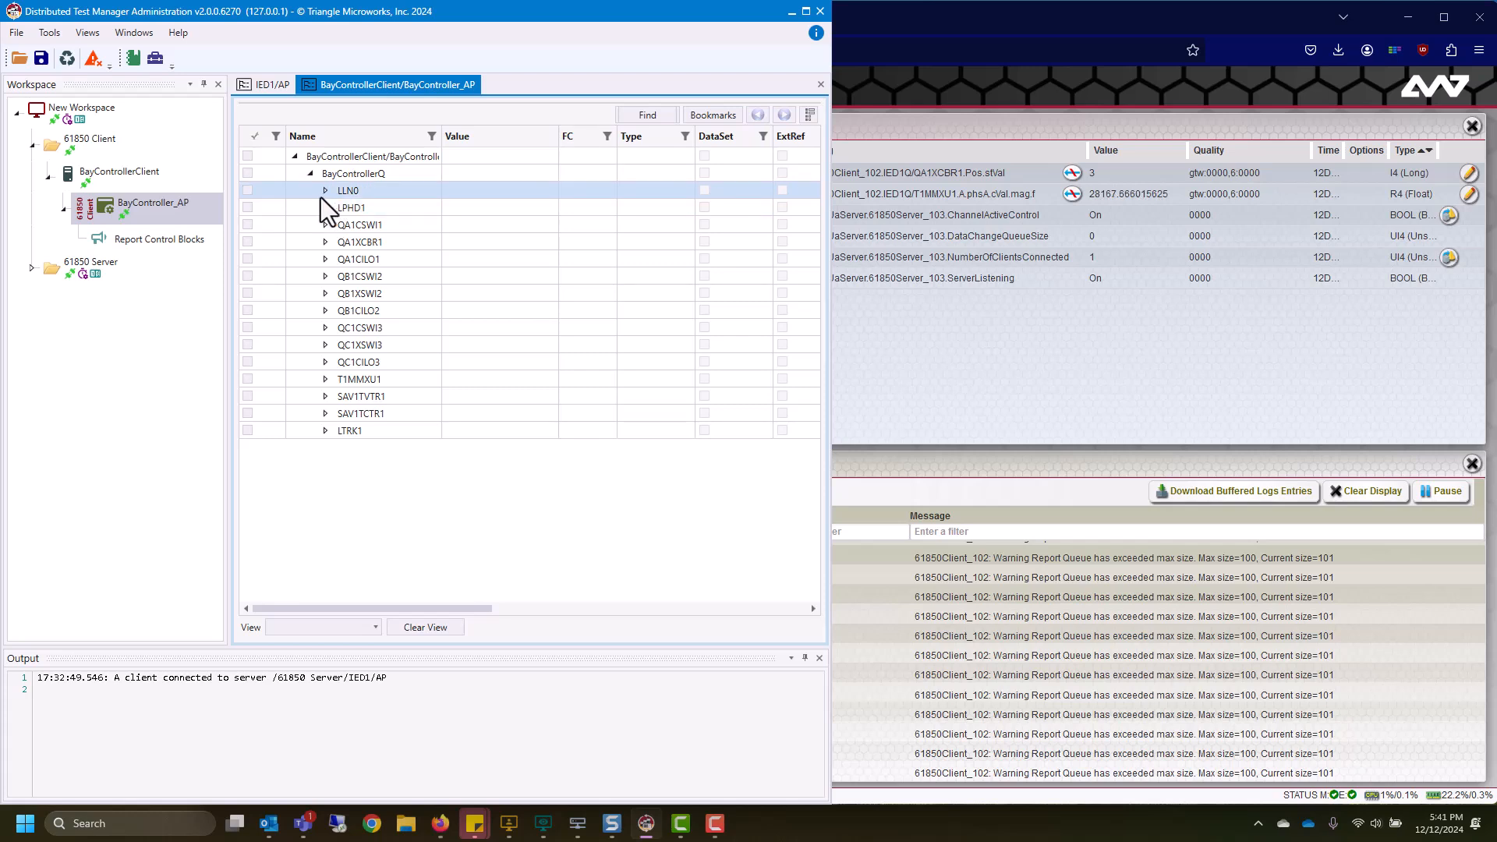
click(323, 192)
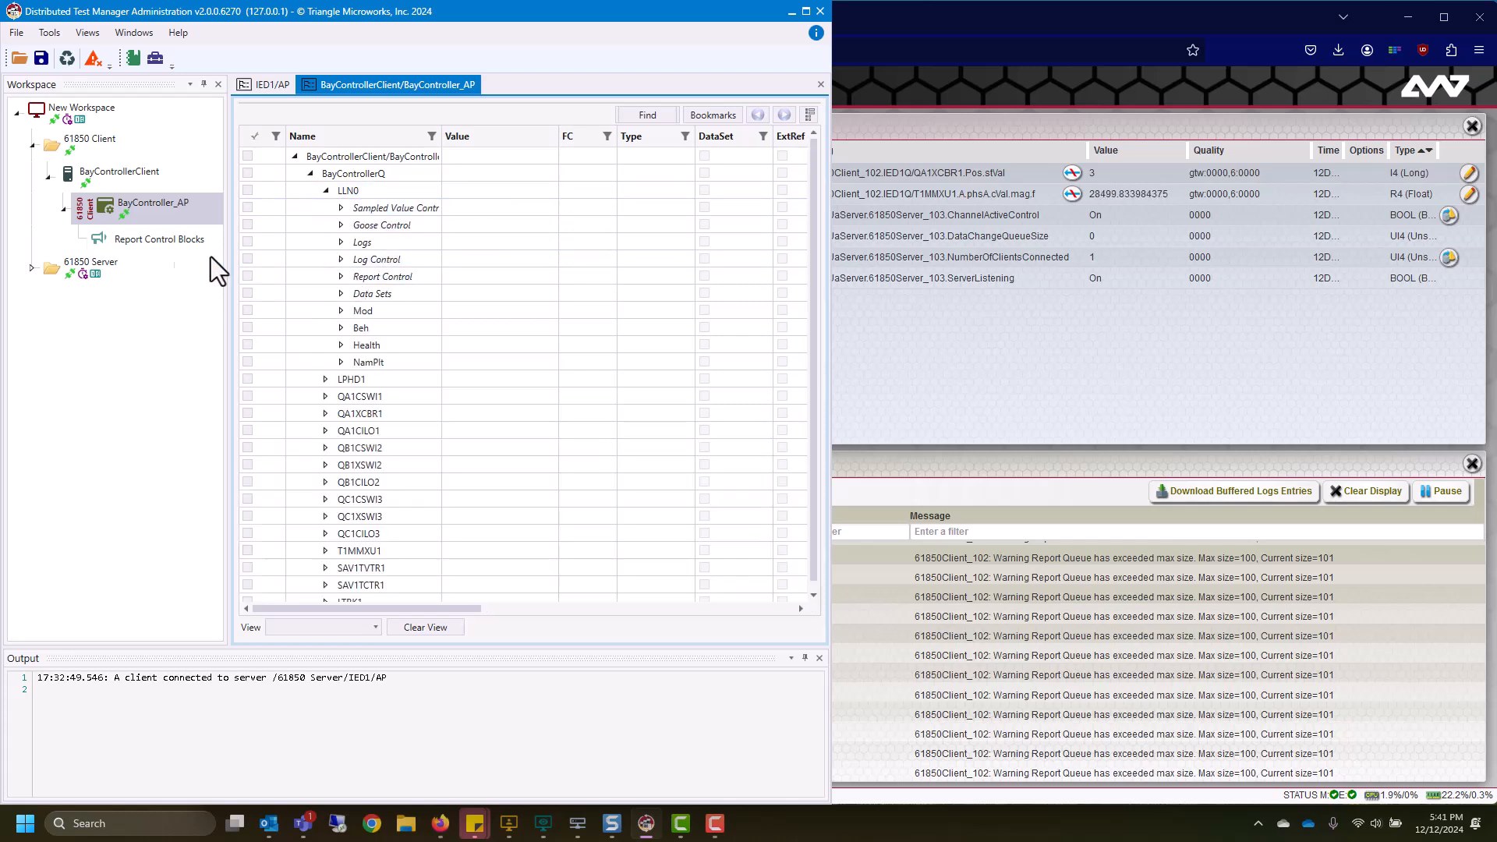
click(340, 277)
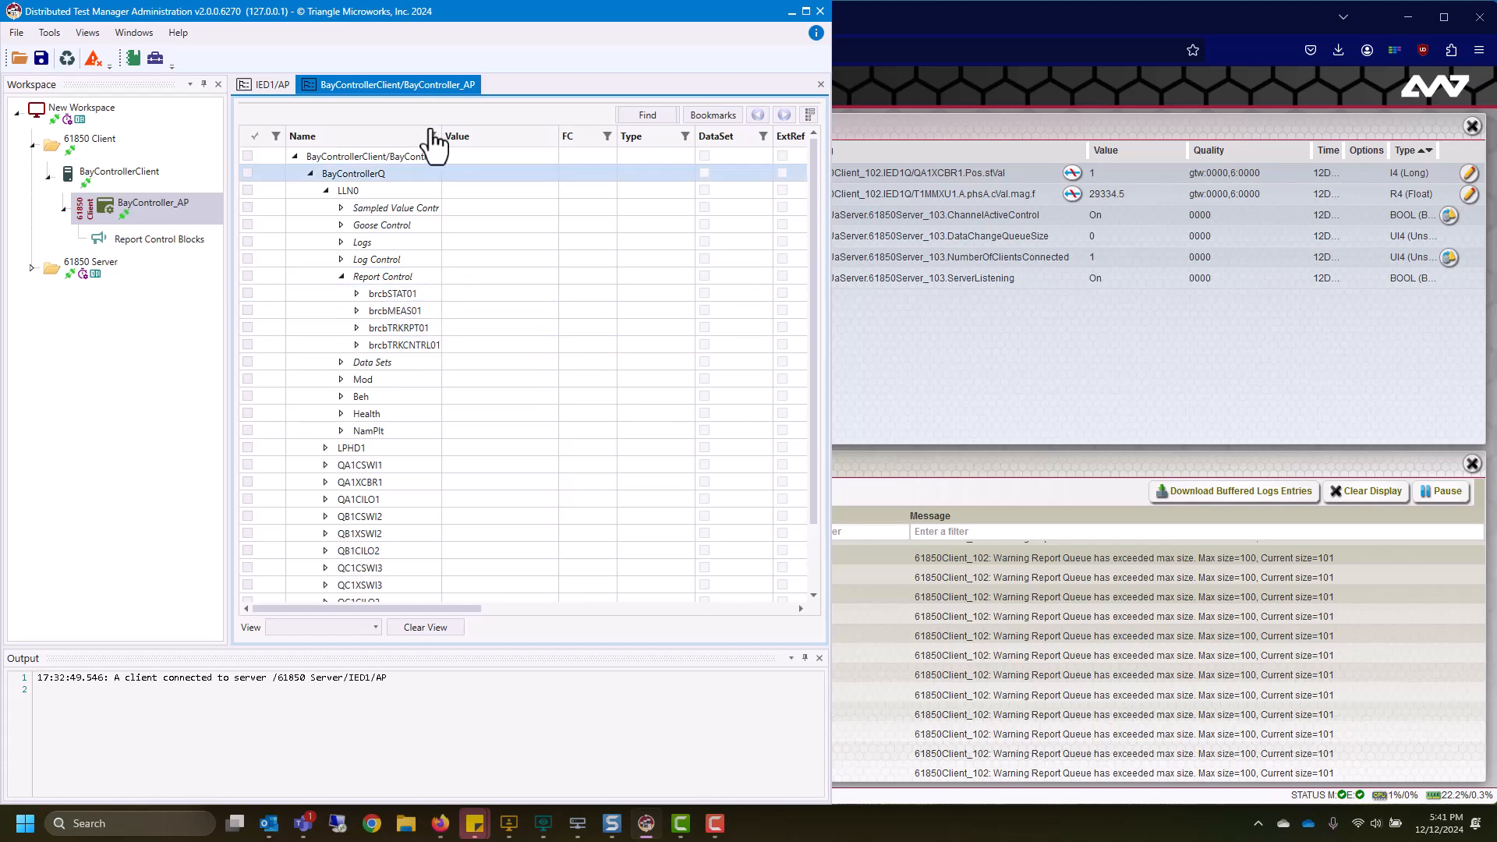
drag(446, 135, 488, 136)
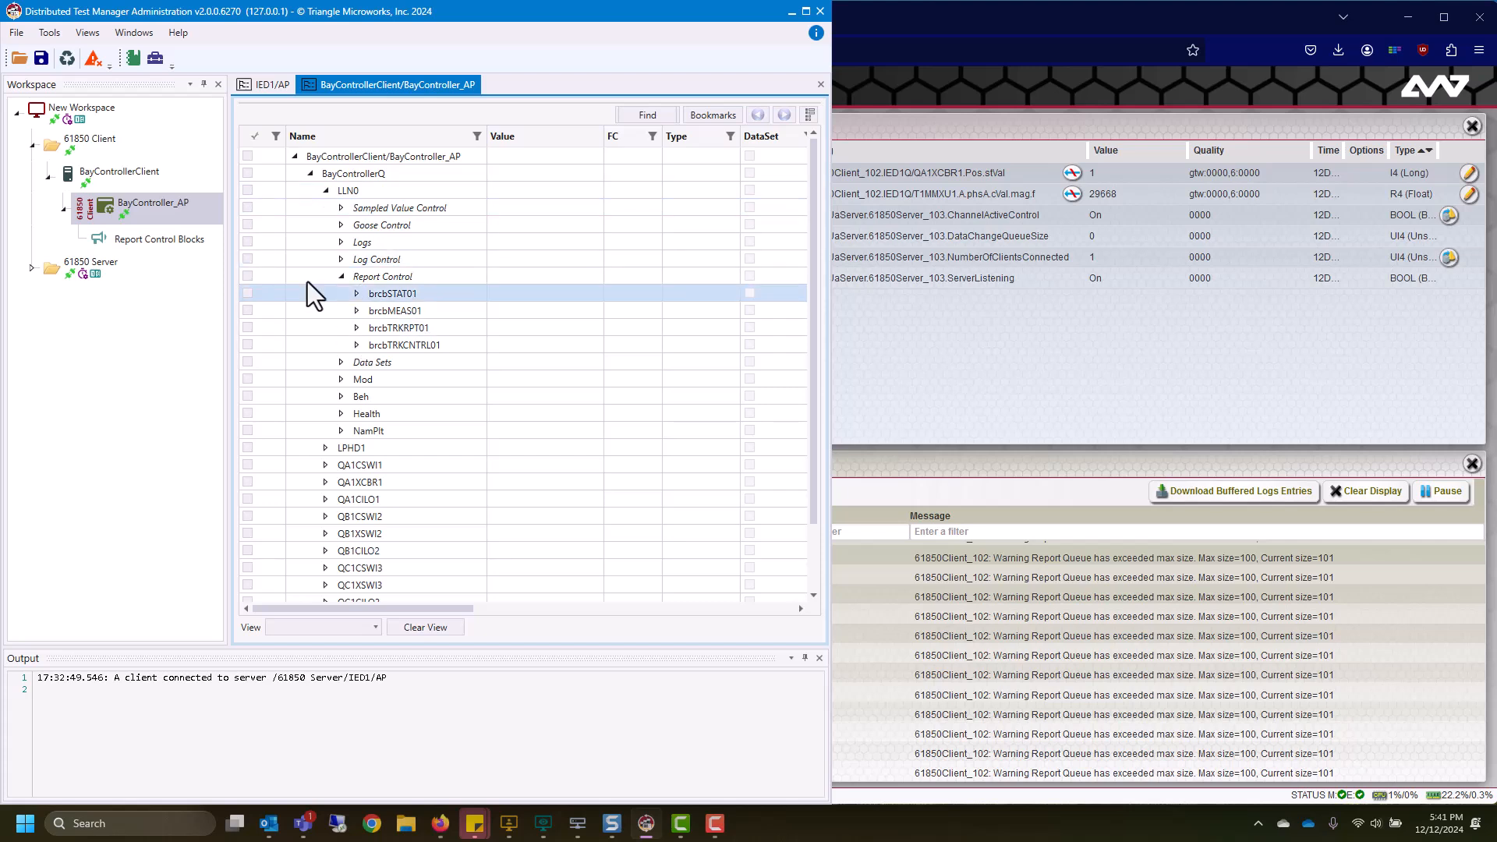
Start a Read command for the BayController_AP client, keep the model tree visible beside it, and inspect the brcbMEAS01 attributes
right_click(153, 208)
mouse_move(204, 273)
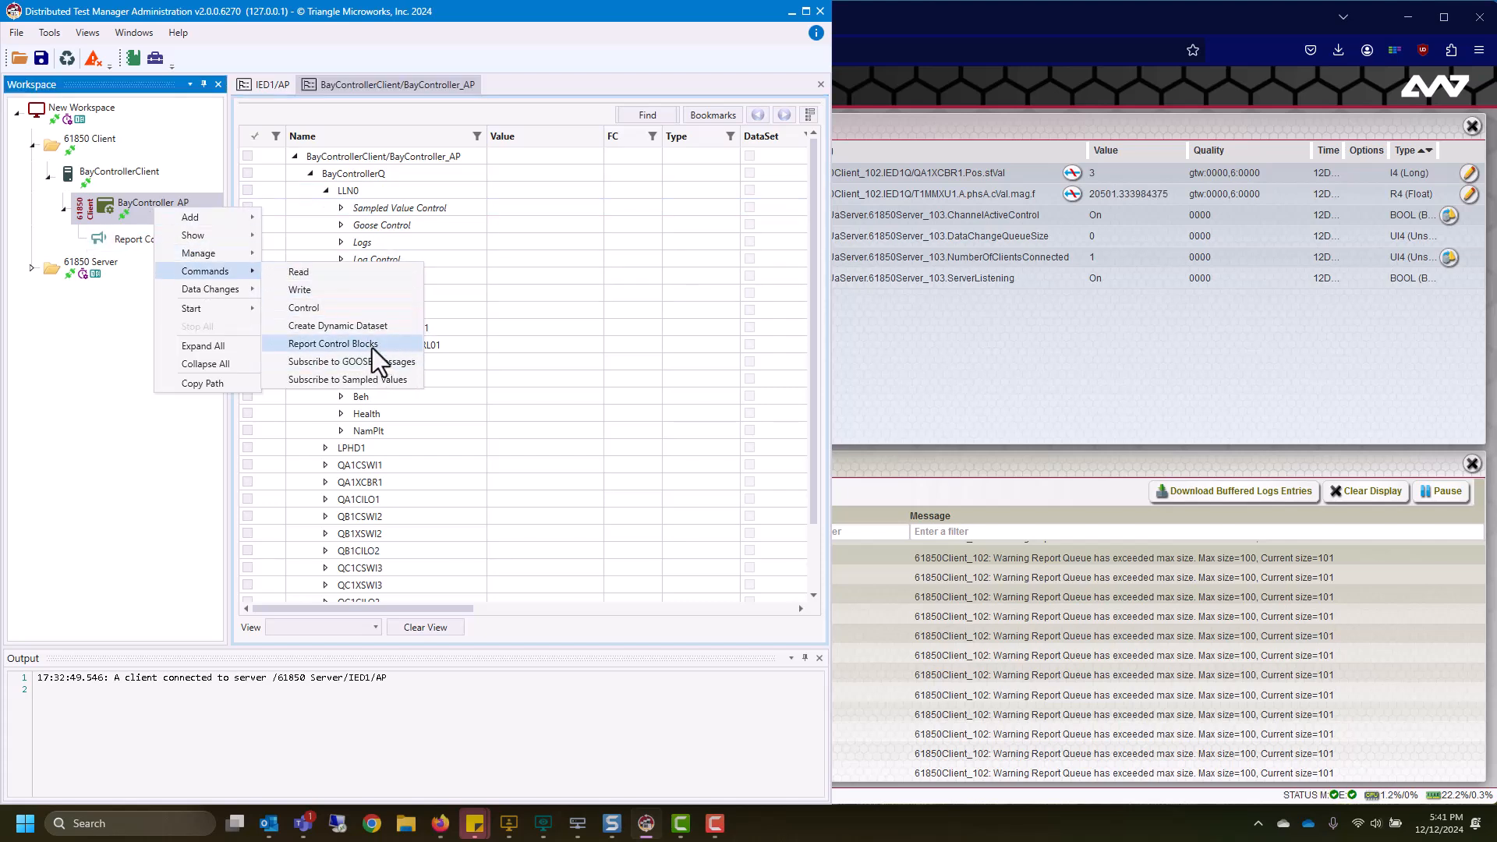
click(325, 273)
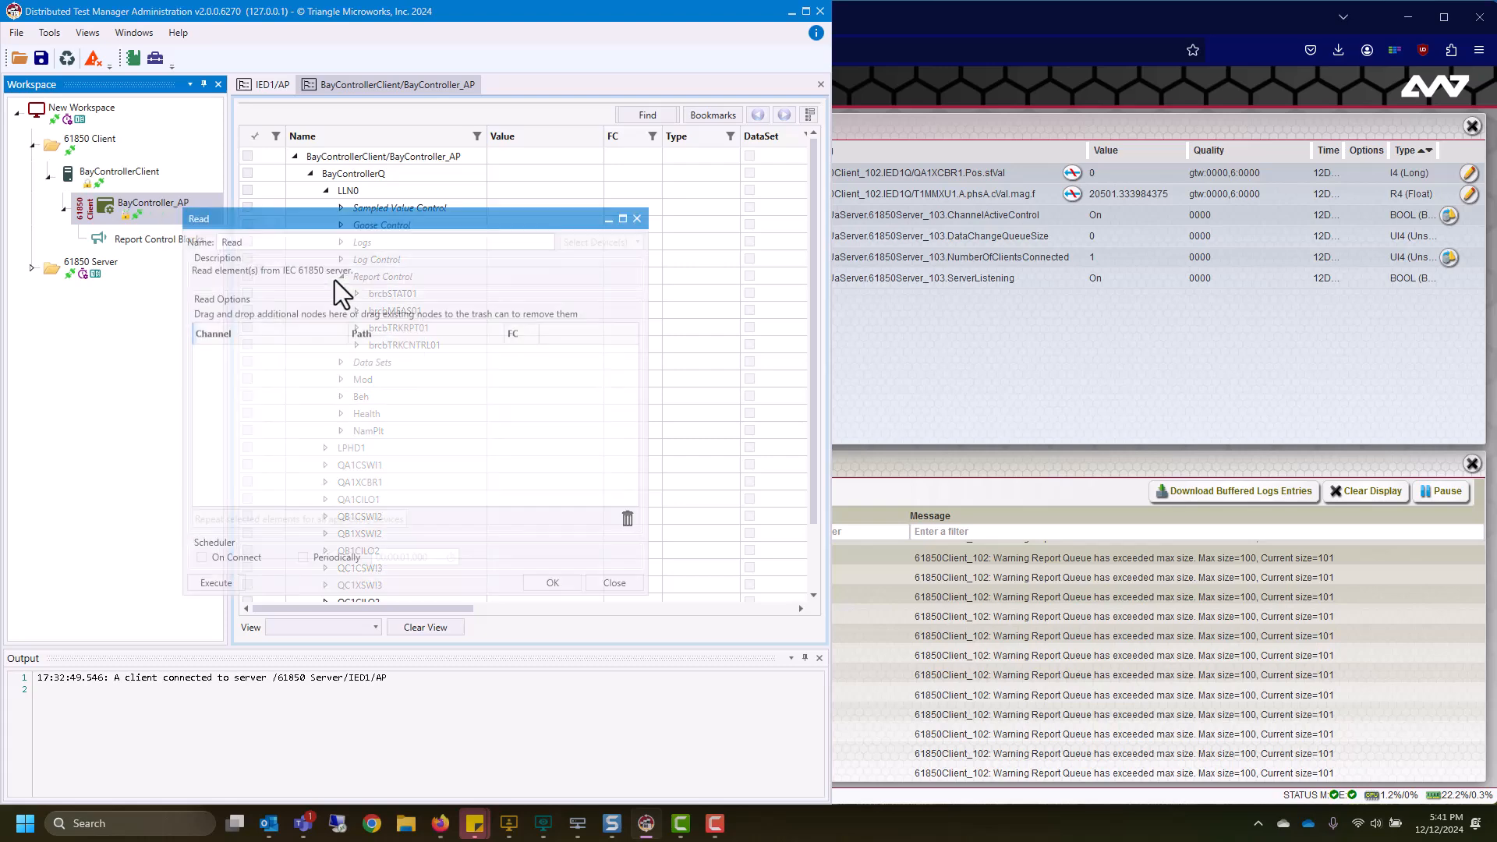
drag(375, 223, 721, 215)
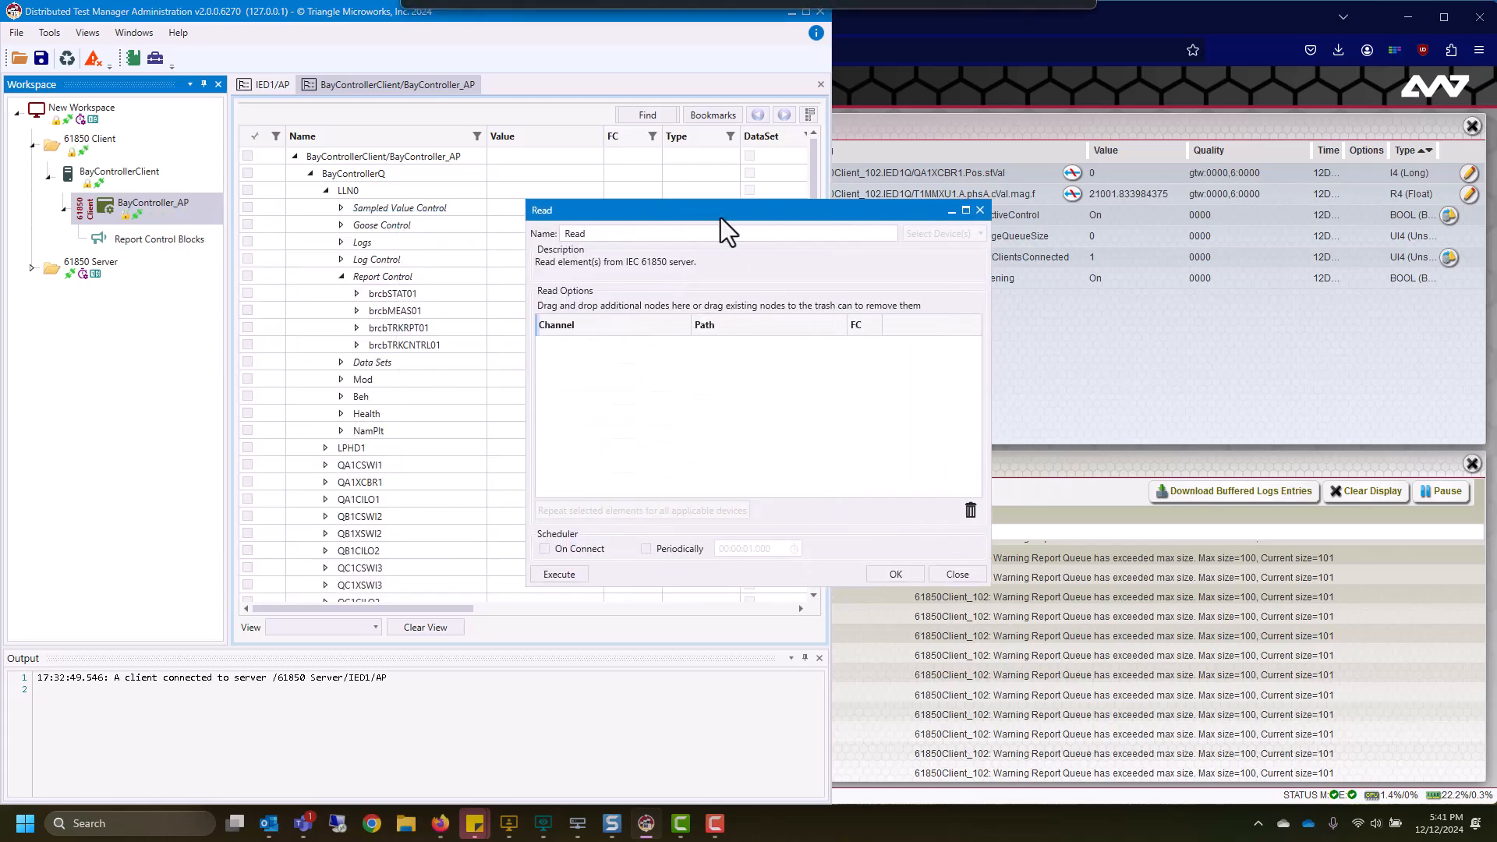
click(356, 312)
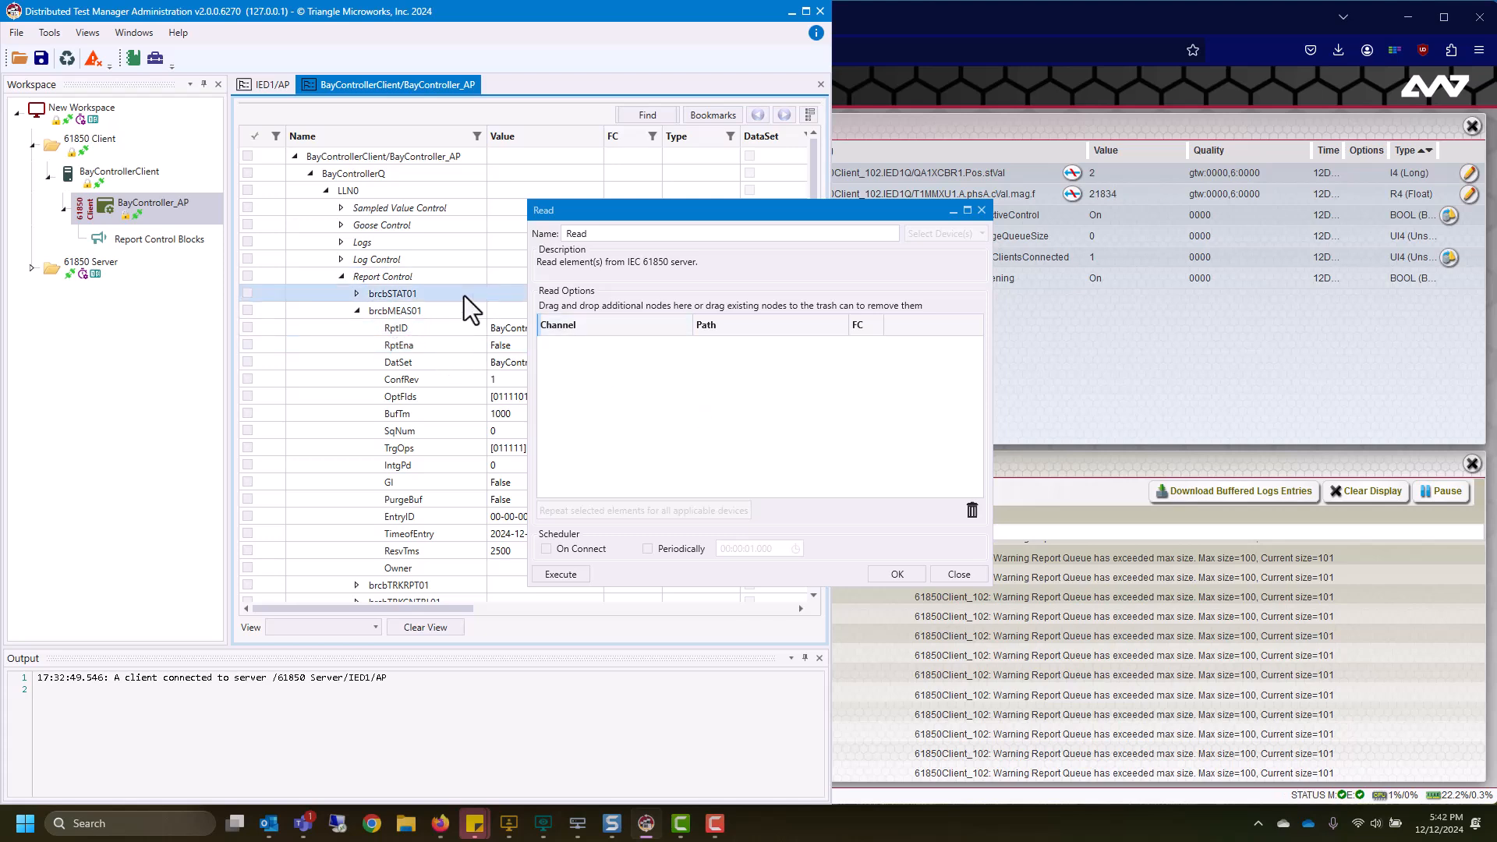
click(356, 310)
Try to read the first member of the MEAS data set with the Read command, then dismiss the command
click(341, 361)
click(356, 396)
drag(414, 414, 772, 438)
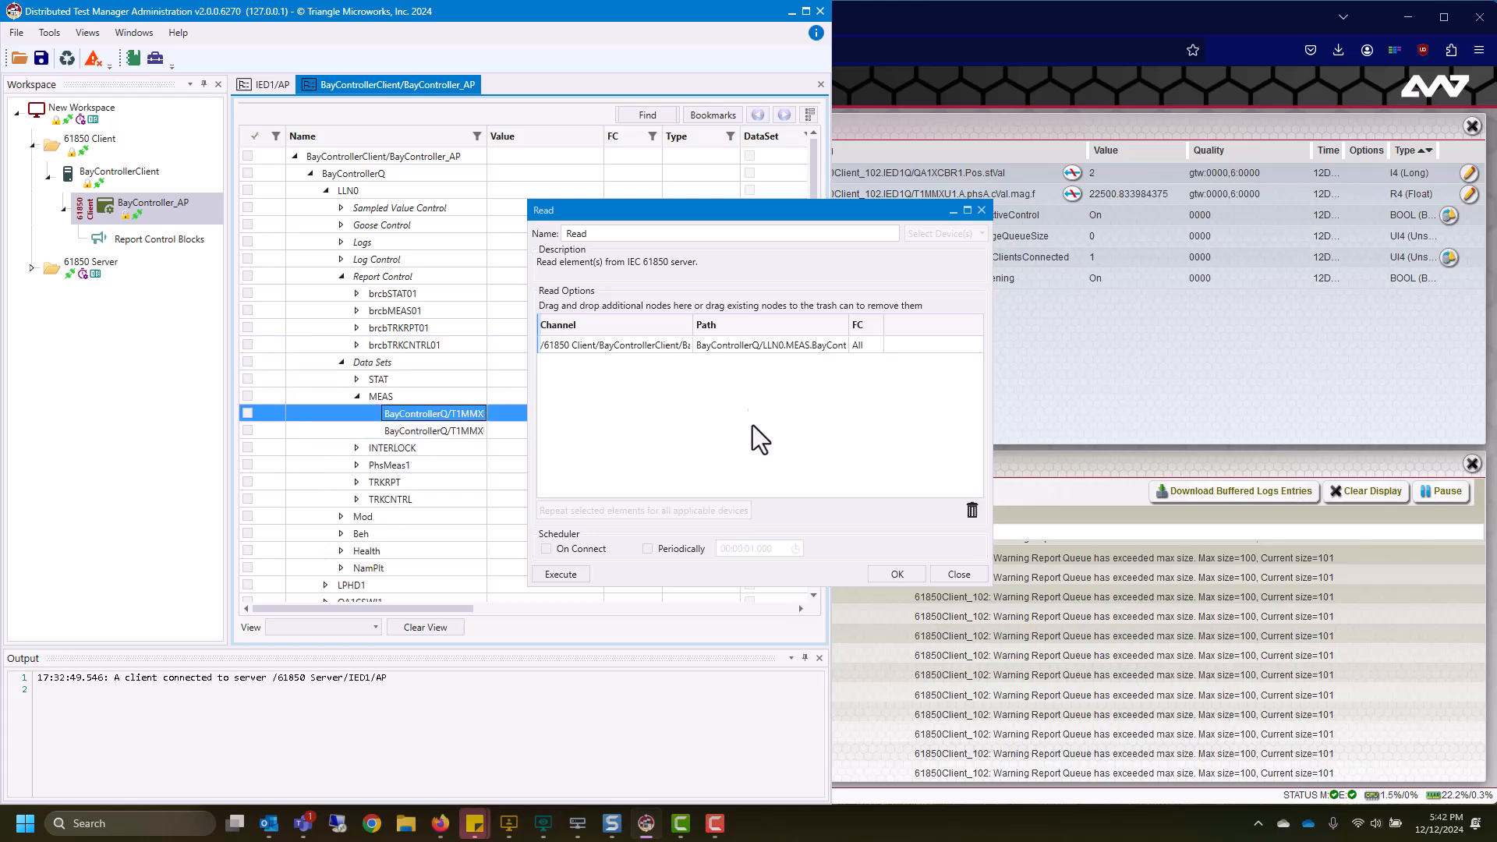
drag(730, 212, 782, 207)
click(629, 568)
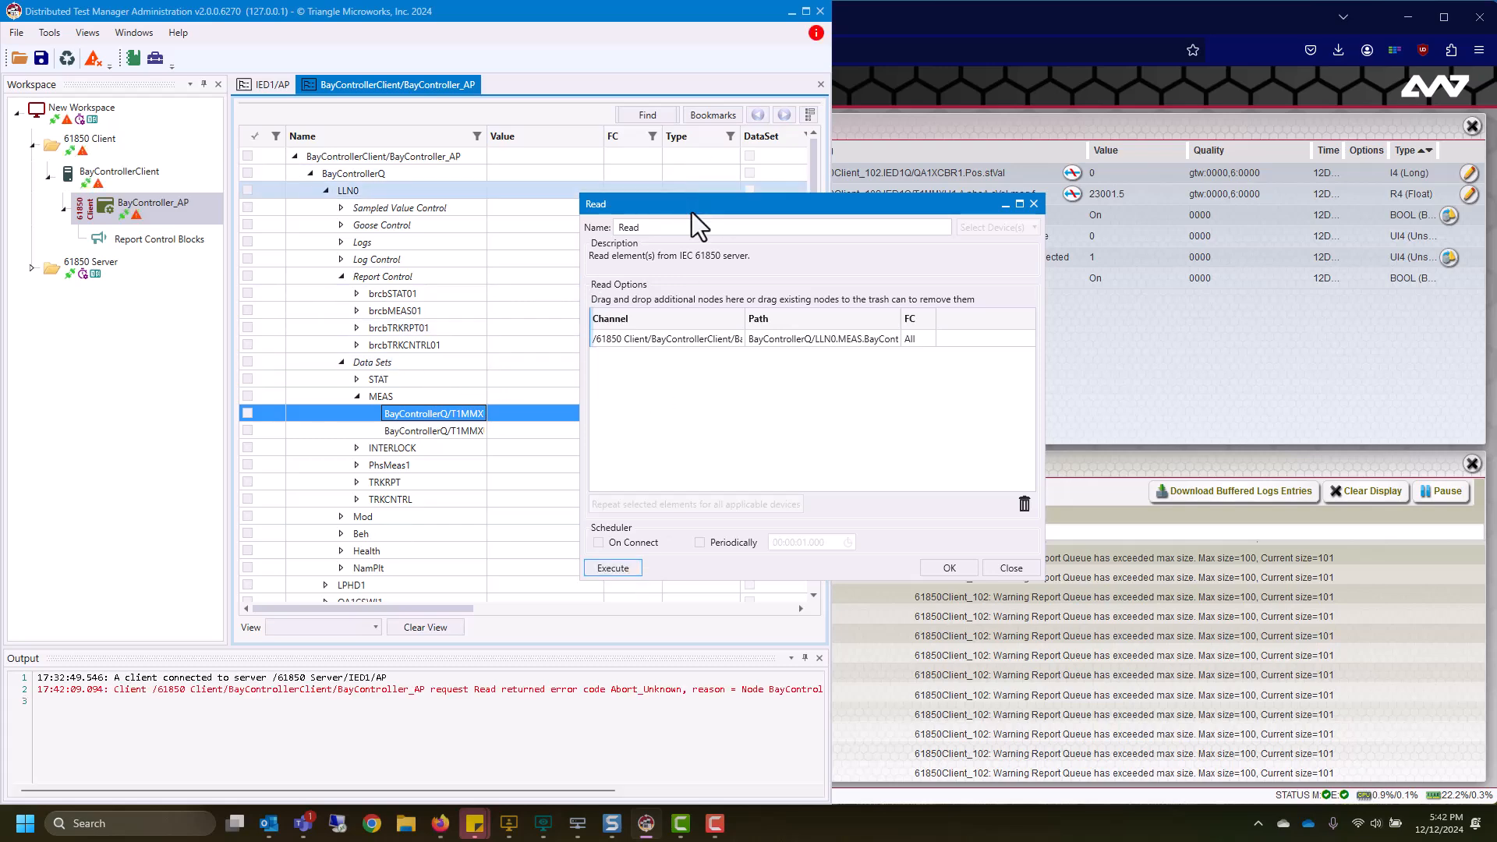
click(1014, 567)
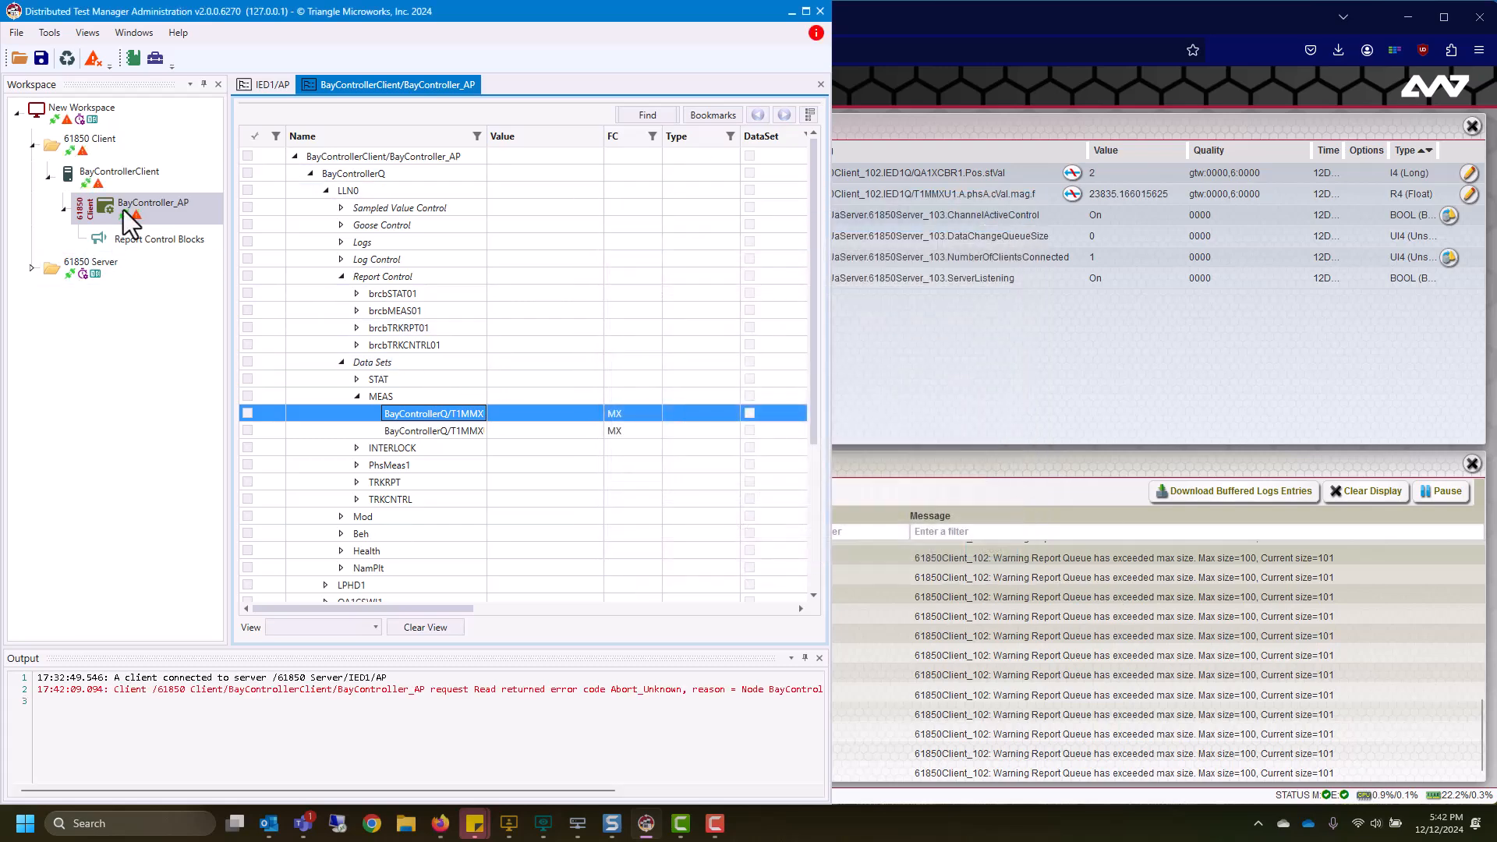
Set up a Report Control Blocks command on BayController_AP that enables all listed control blocks, scheduled On Connect
right_click(131, 208)
mouse_move(176, 271)
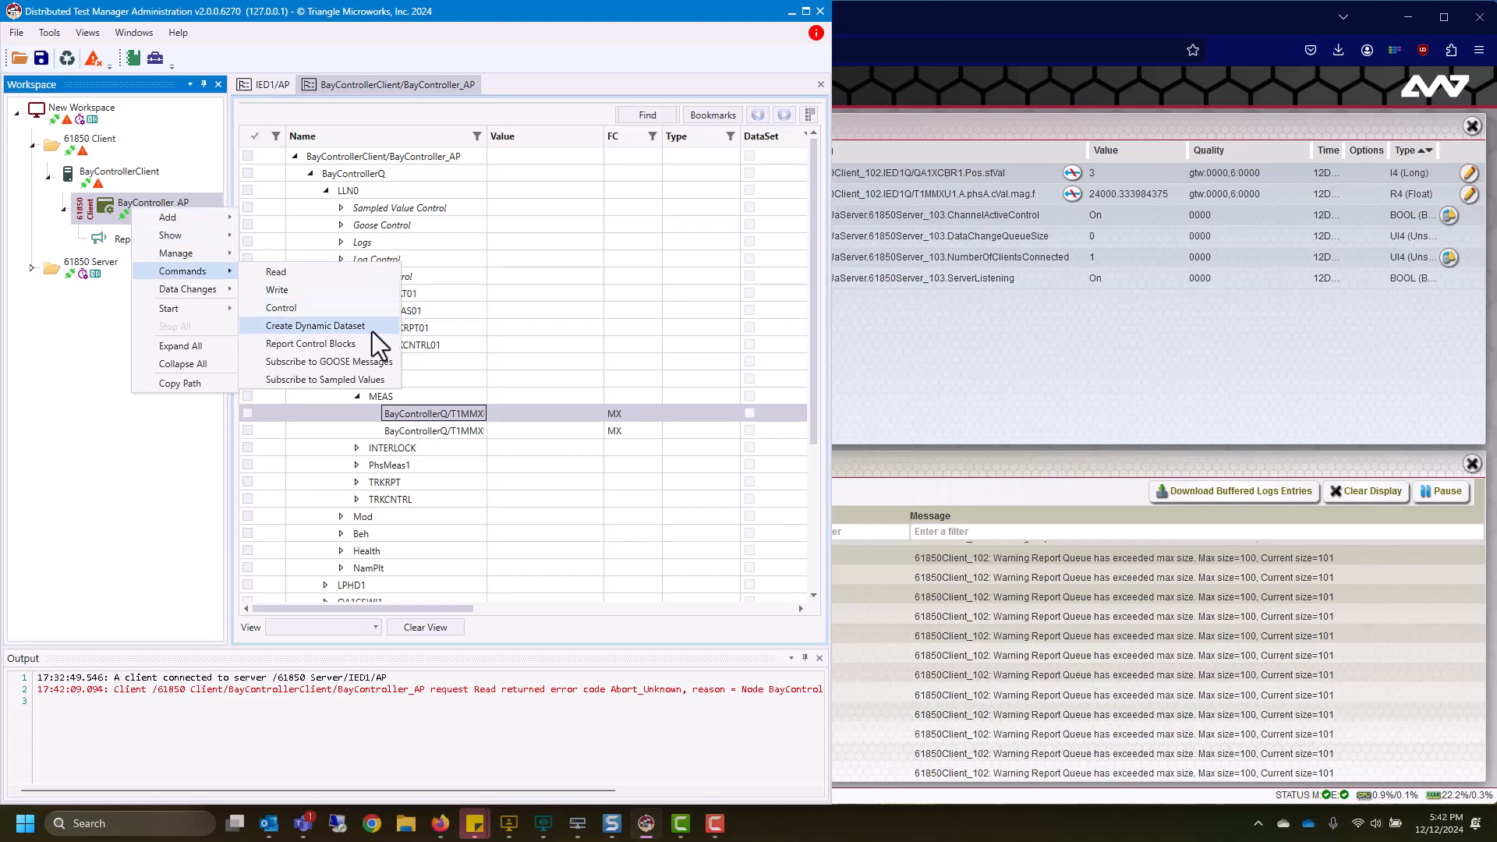
click(349, 346)
click(200, 397)
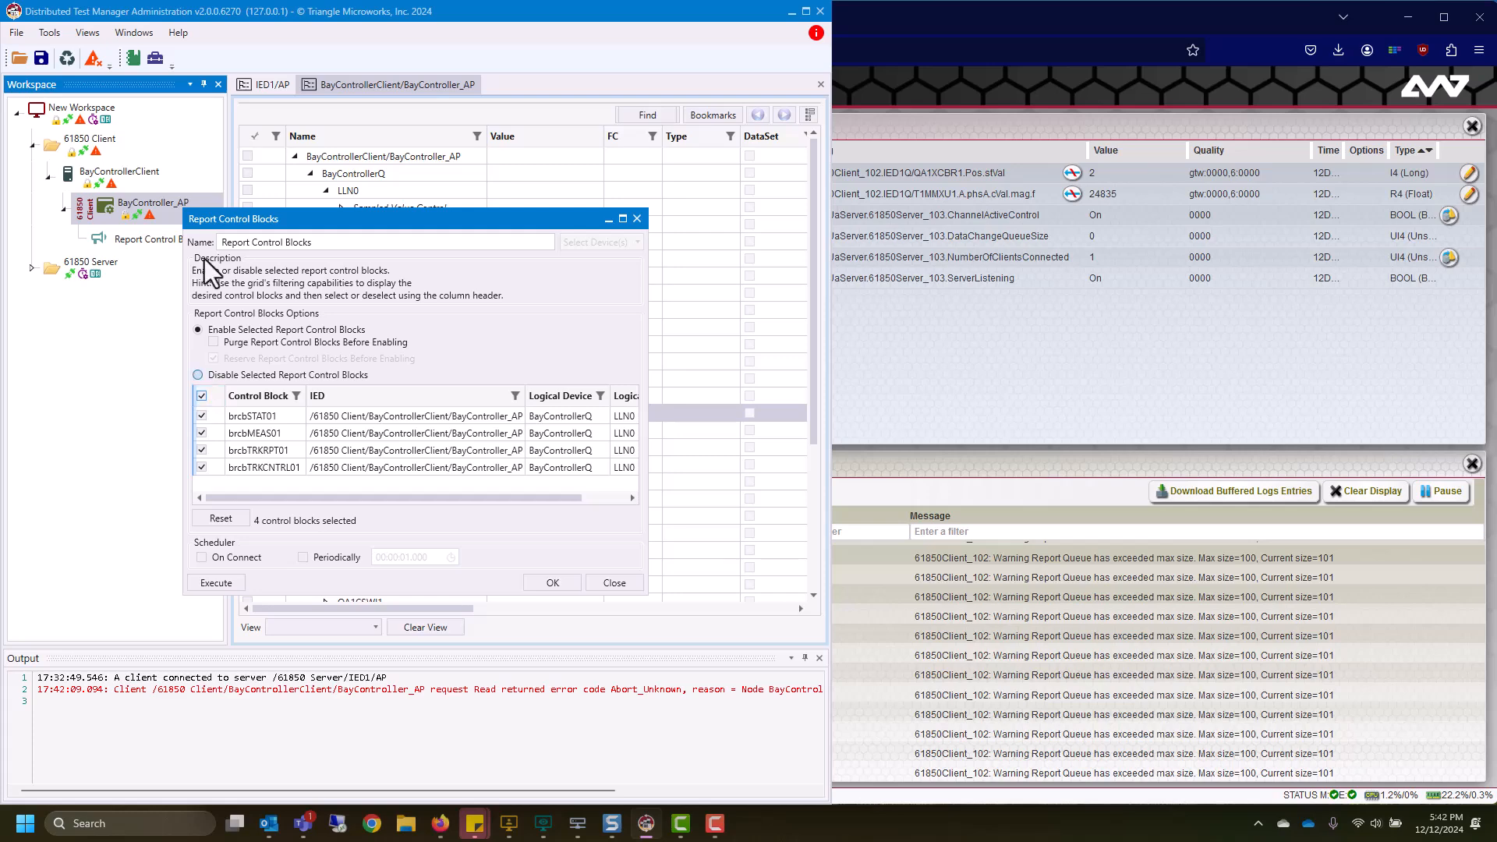
click(200, 556)
Save the report control command under the unique name Report Control Blocks ALL
click(555, 585)
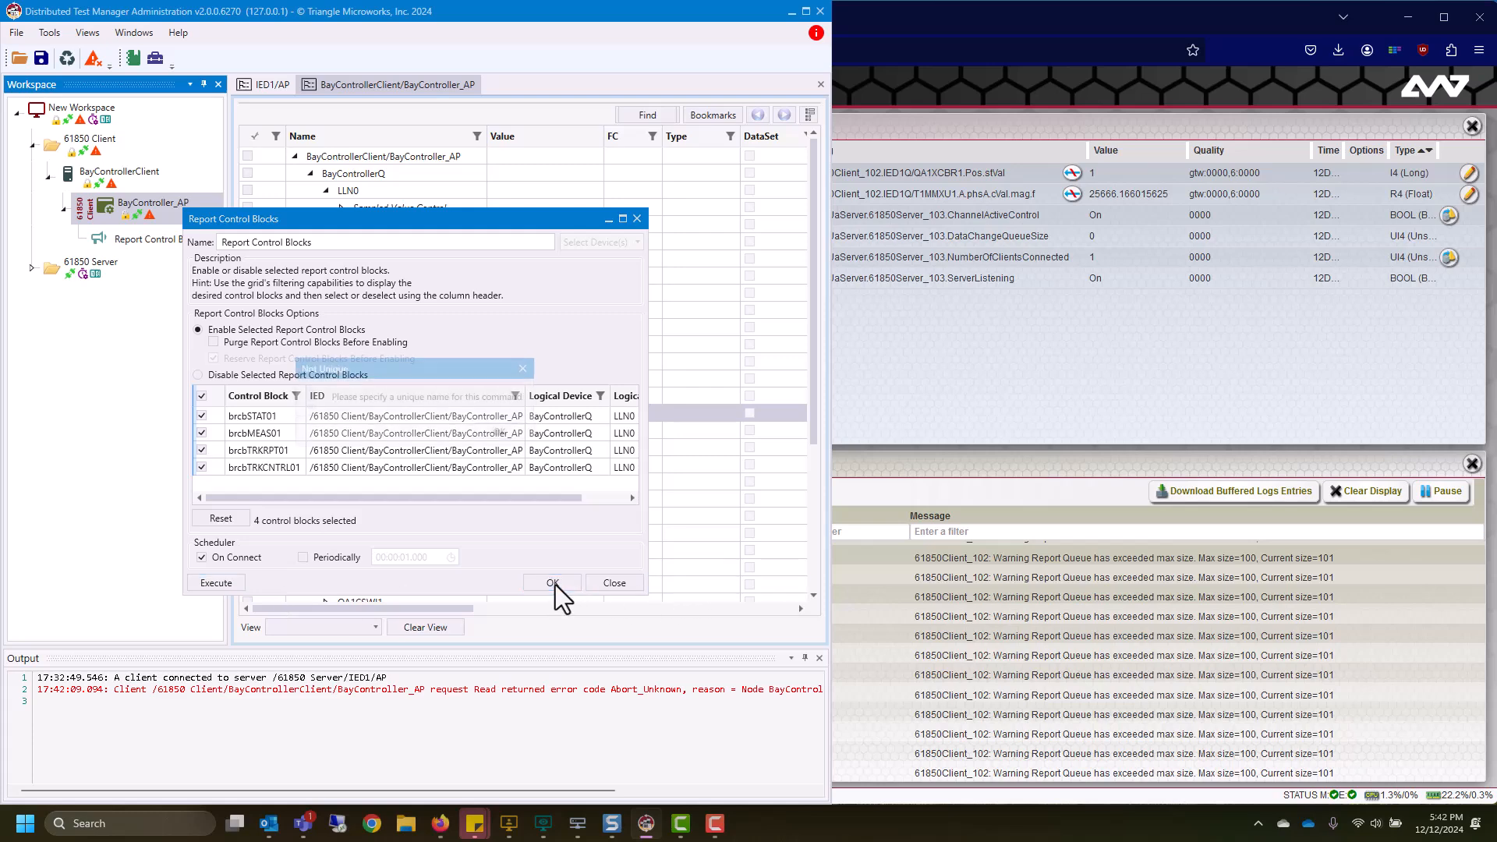
click(511, 431)
click(345, 241)
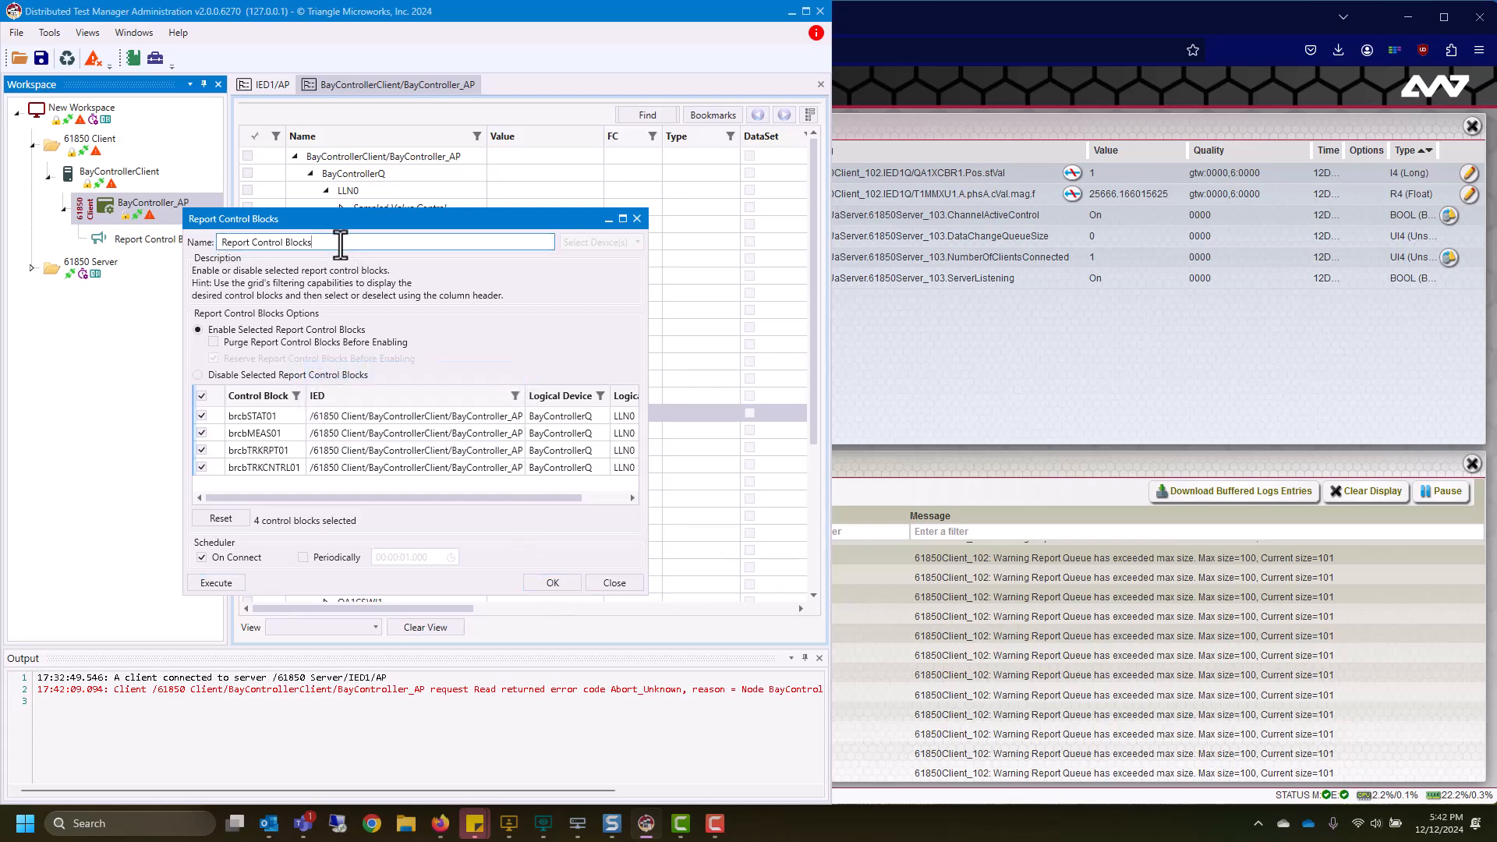
click(553, 580)
click(115, 468)
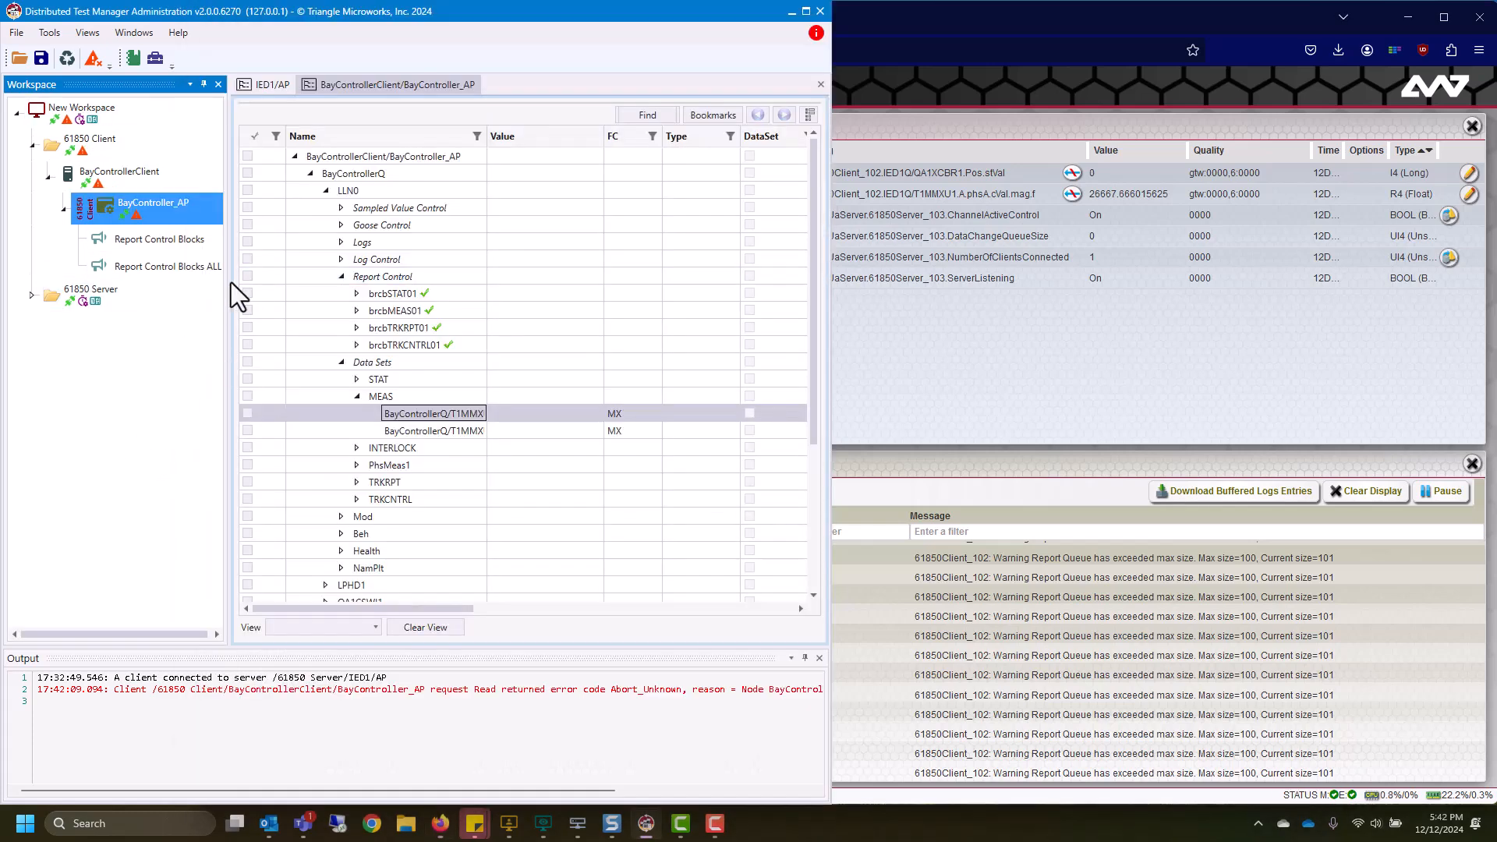
Re-expand Report Control under LLN0 and check the enabled state of the report control blocks, including brcbMEAS01's attributes
click(295, 155)
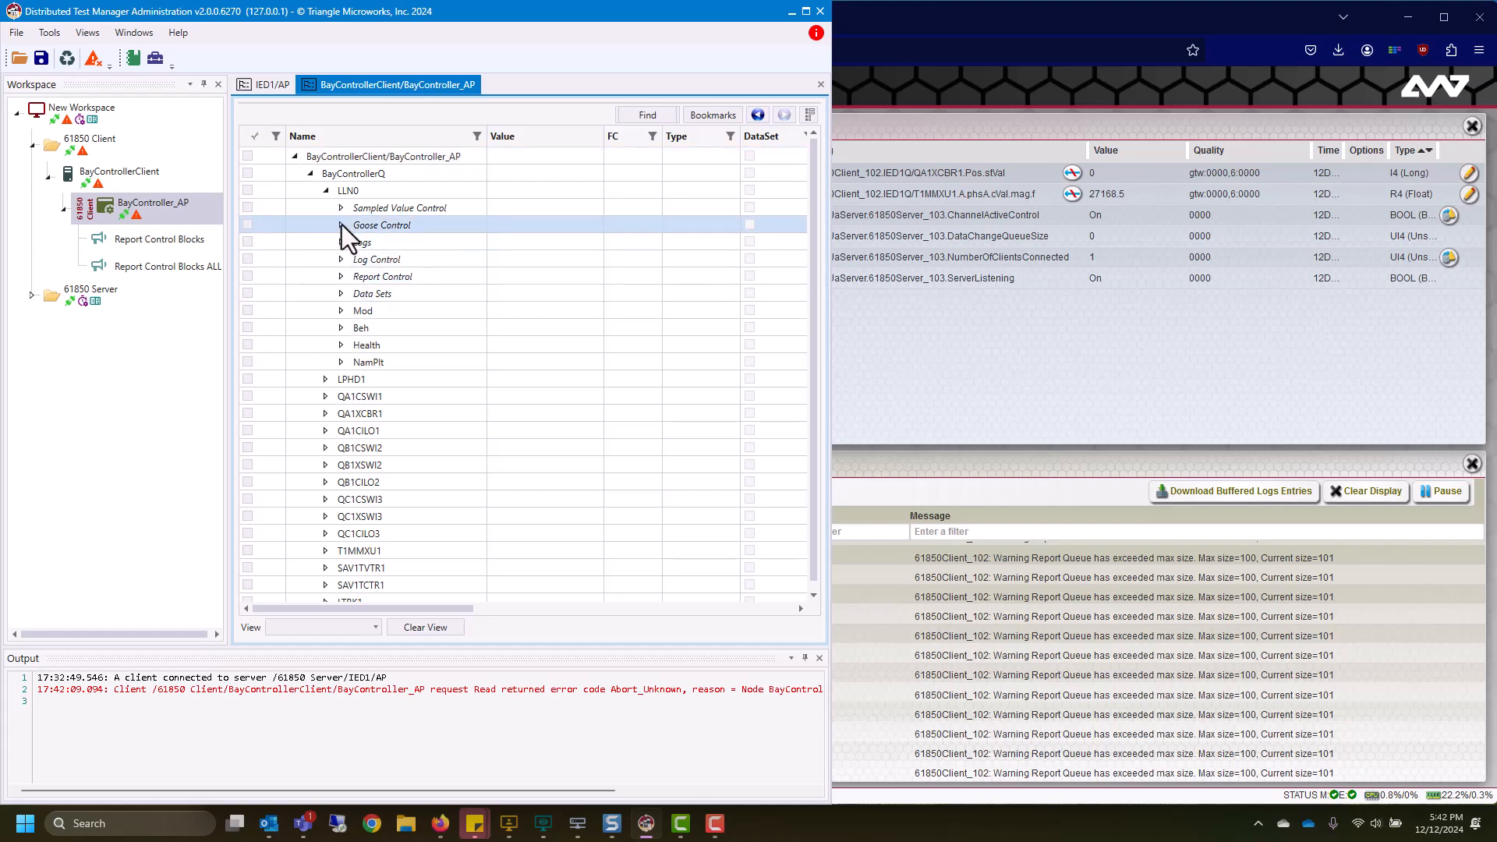
click(340, 276)
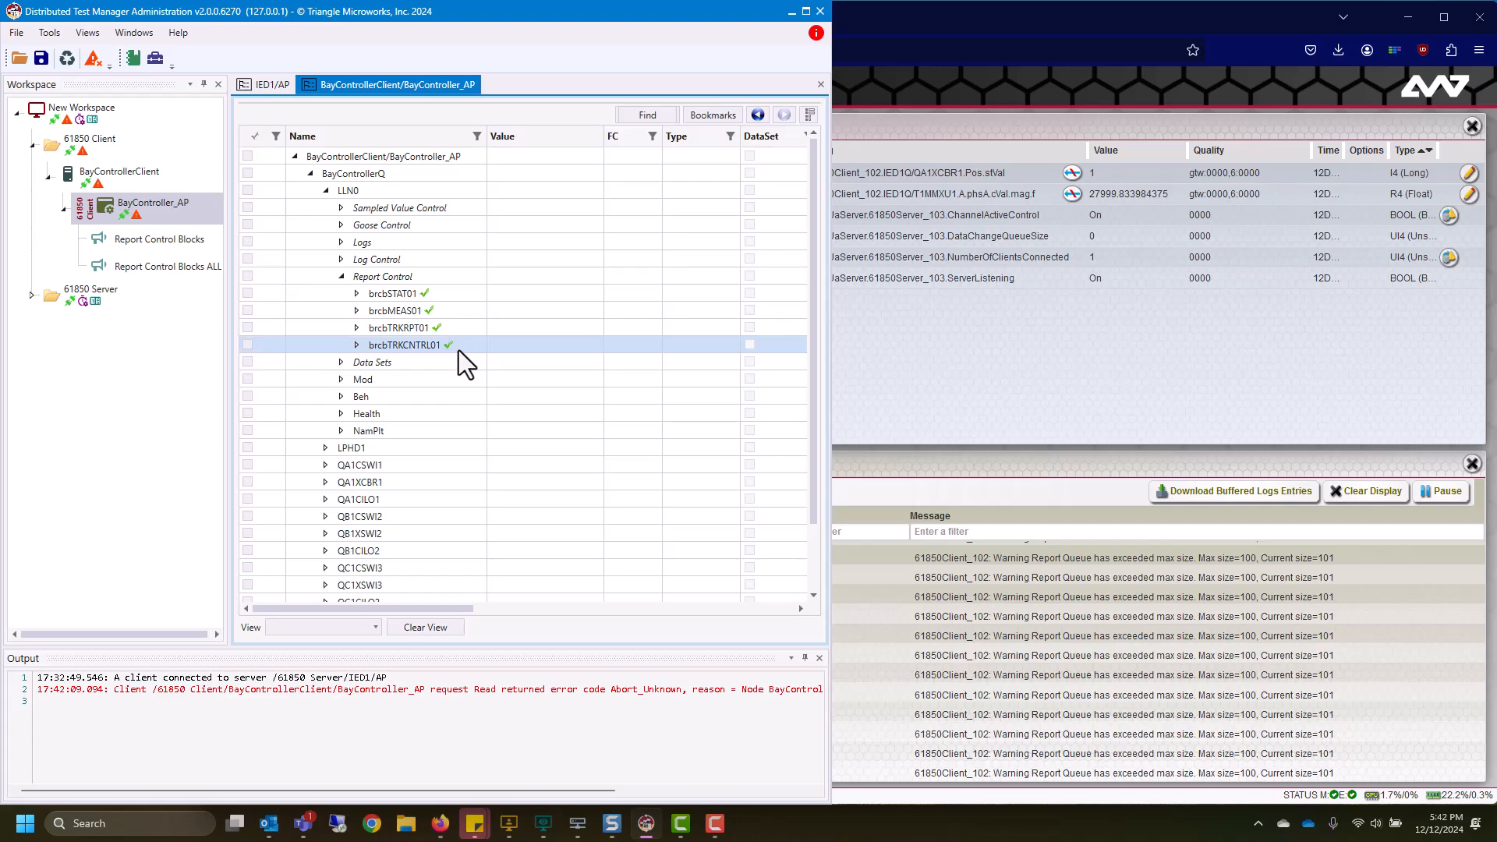
click(355, 310)
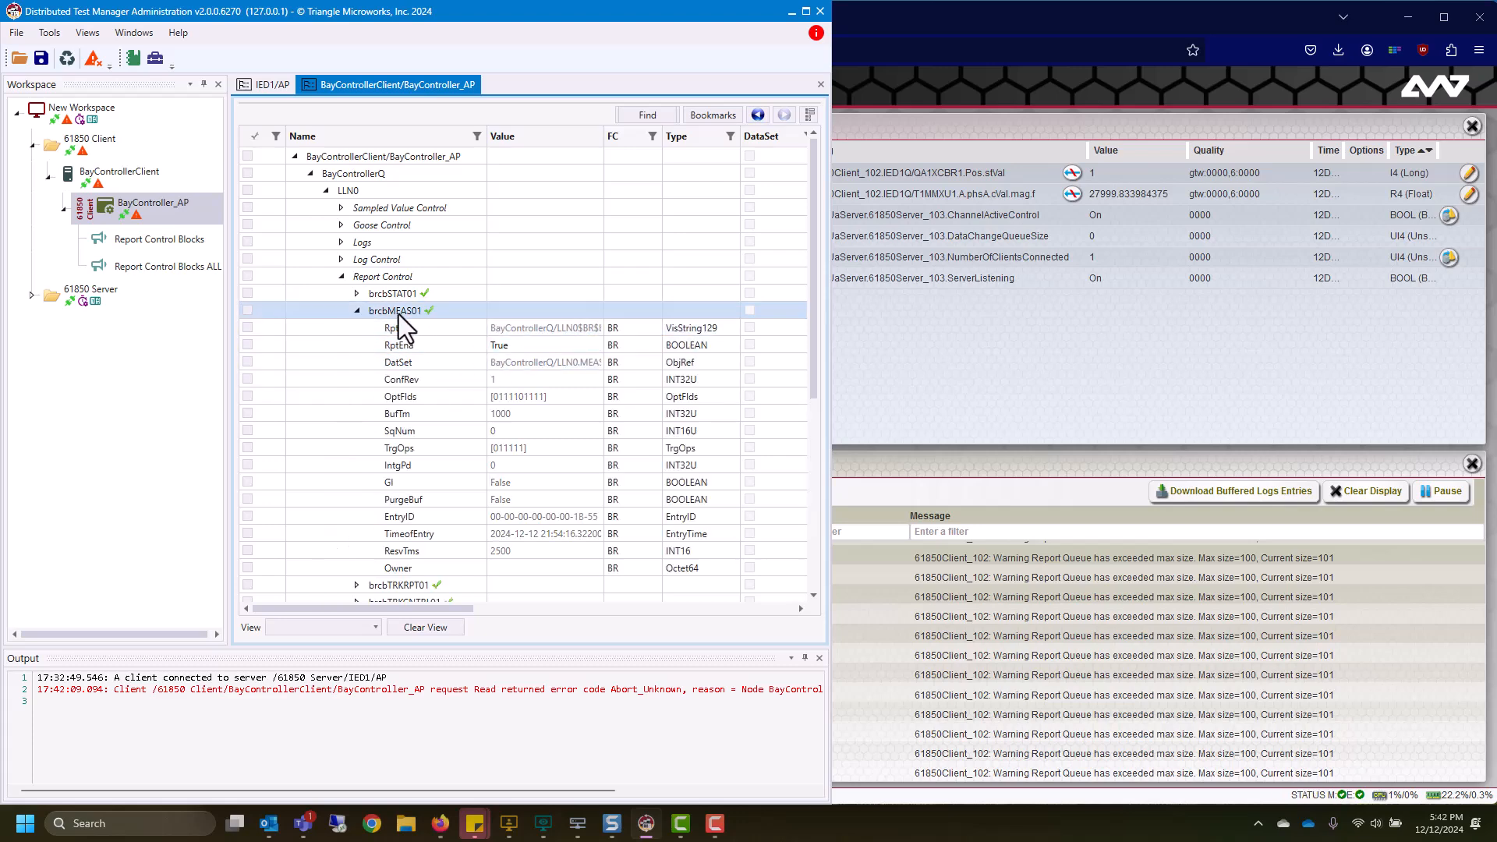
click(356, 310)
Expand the MEAS data set, widen the name column, and jump from its BayControllerQ/T1MMXU1.A member to that node in the model
click(341, 362)
click(356, 396)
drag(487, 137, 586, 143)
right_click(485, 413)
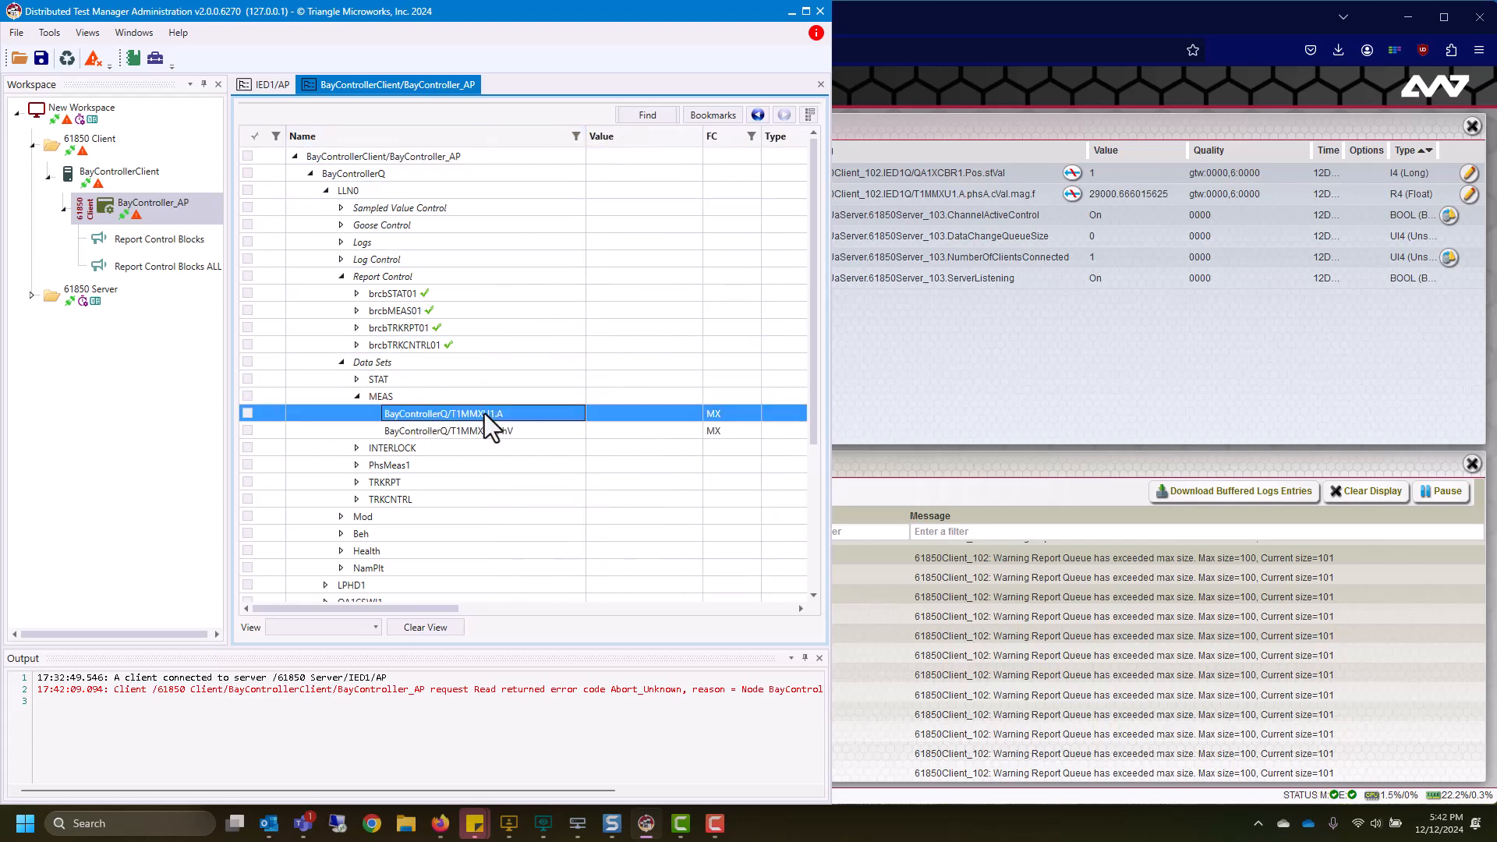
click(536, 441)
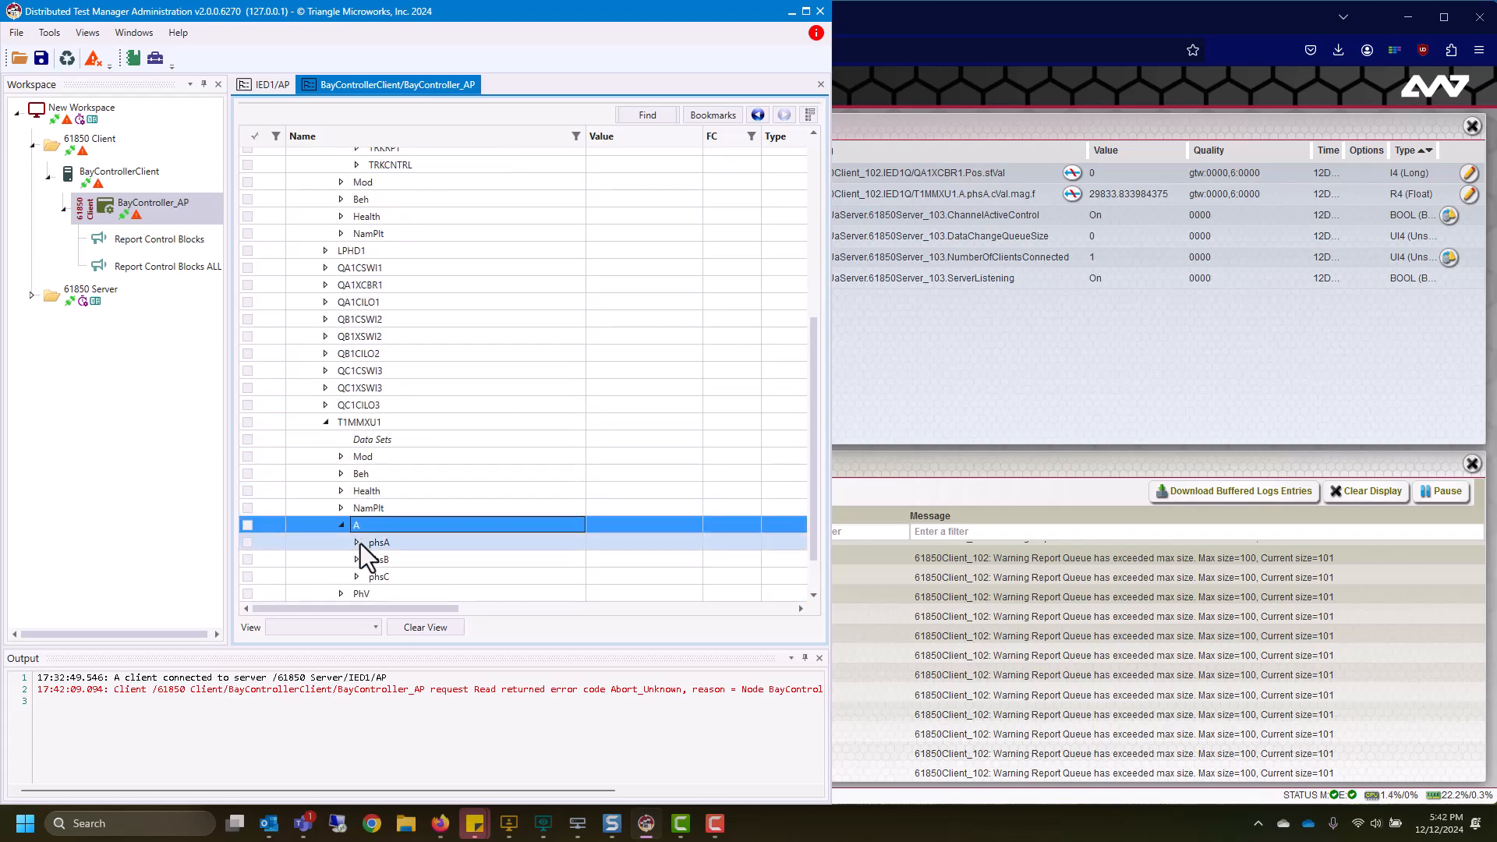
Expand T1MMXU1.A down to phsA.cVal.mag.f in the client model and check its value
click(357, 542)
scroll(444, 507, down, 3)
click(372, 405)
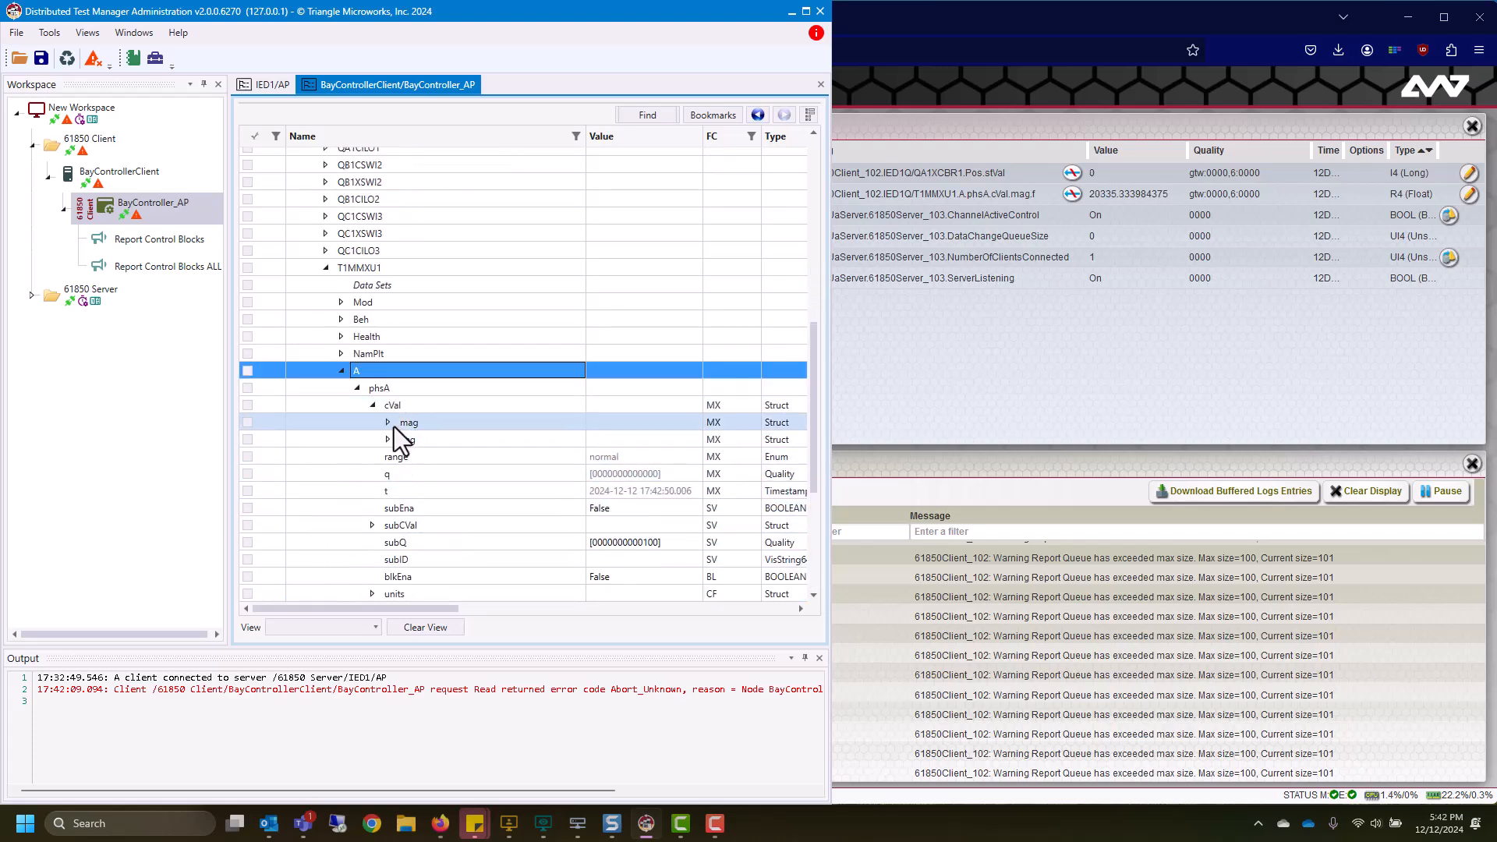
click(388, 422)
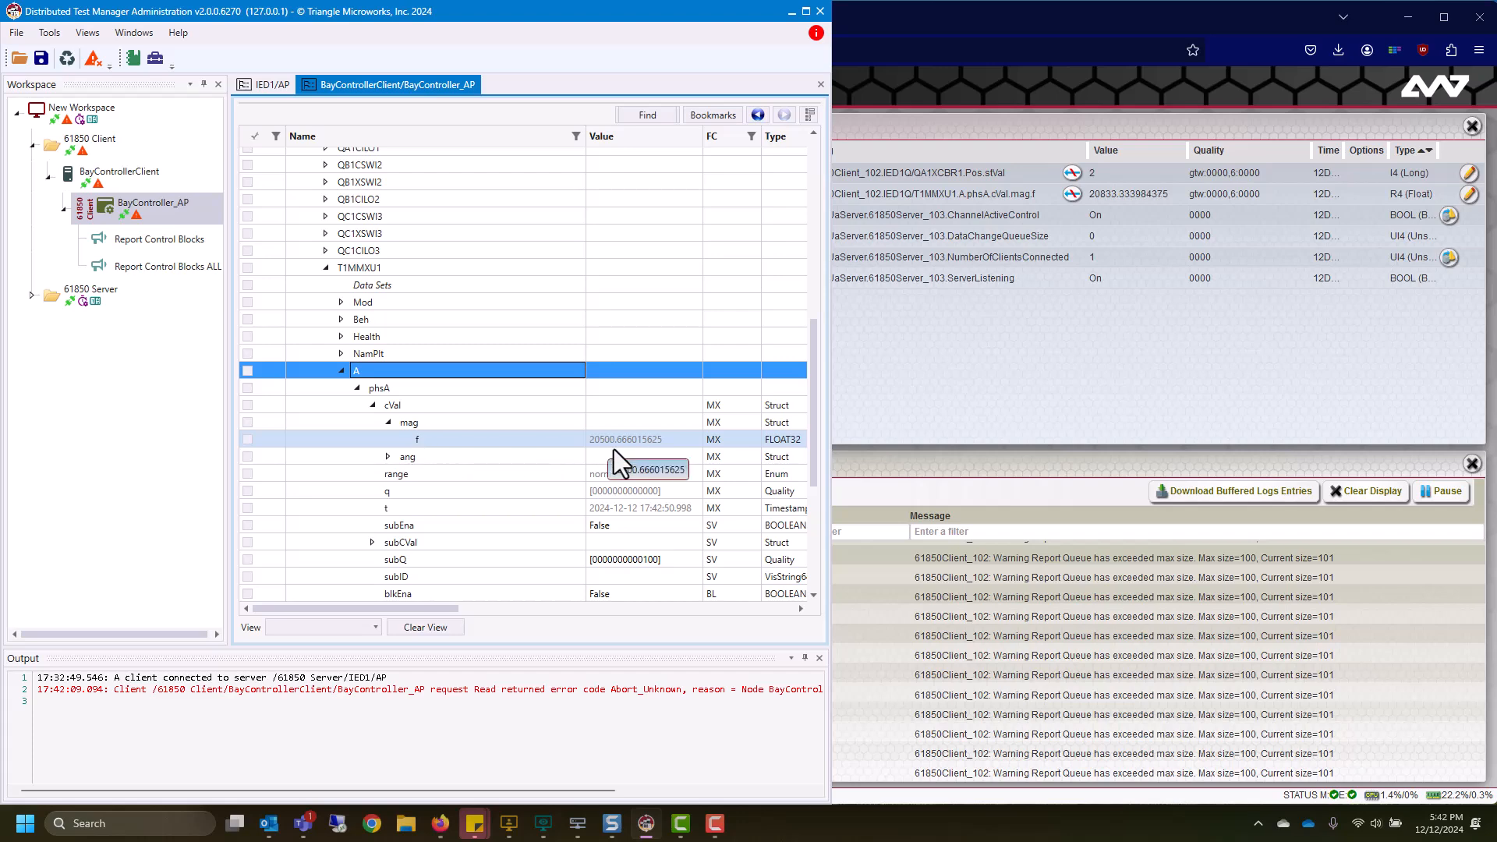
Compare the client's phsA.cVal.mag.f value with the mapped point in SCADA Data Gateway and the IED1/AP server model in Distributed Test Manager
click(1110, 398)
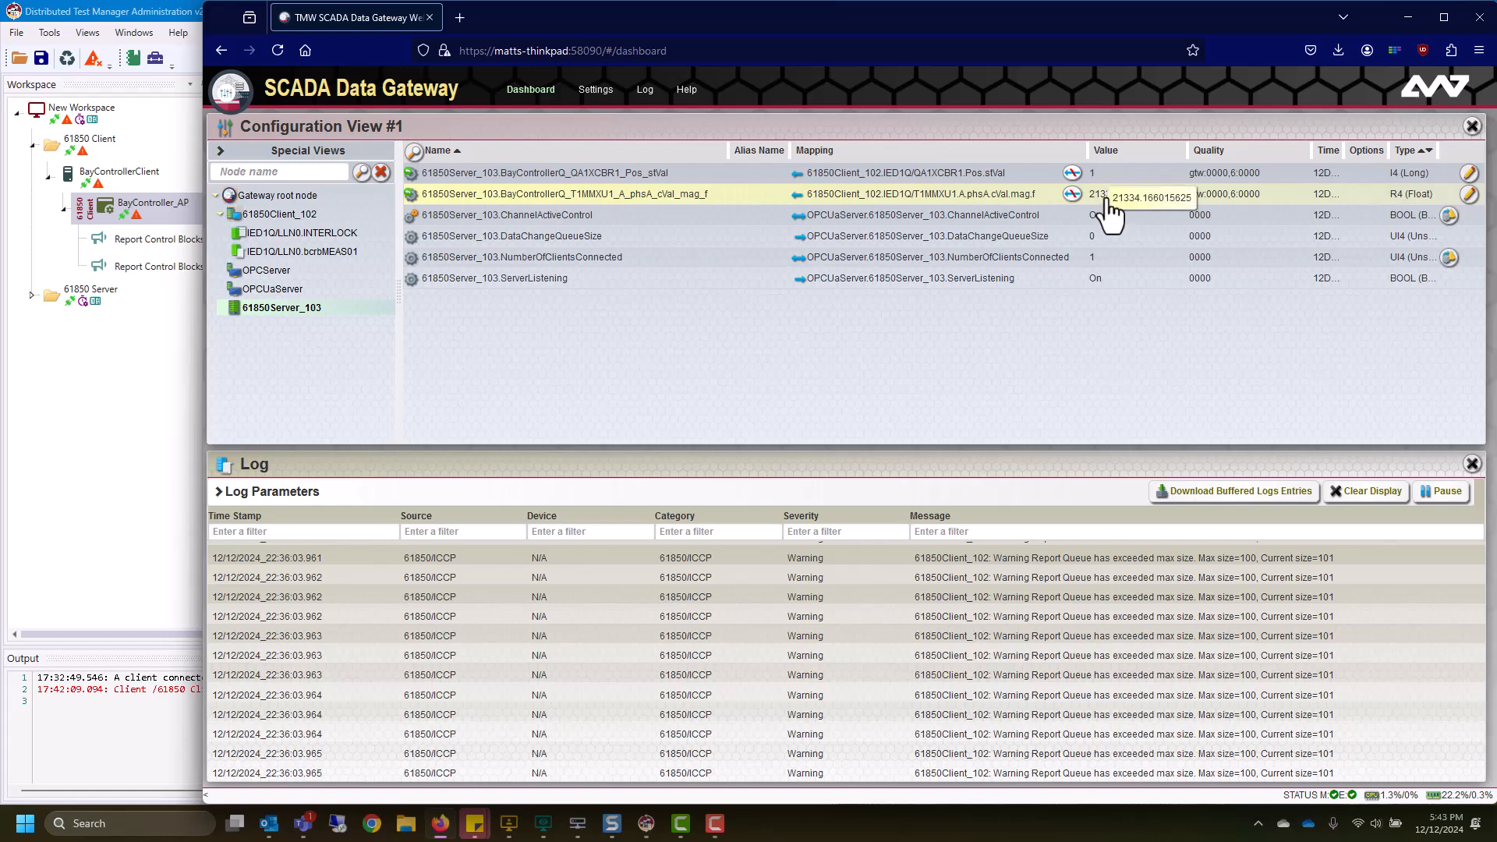
click(26, 517)
click(262, 81)
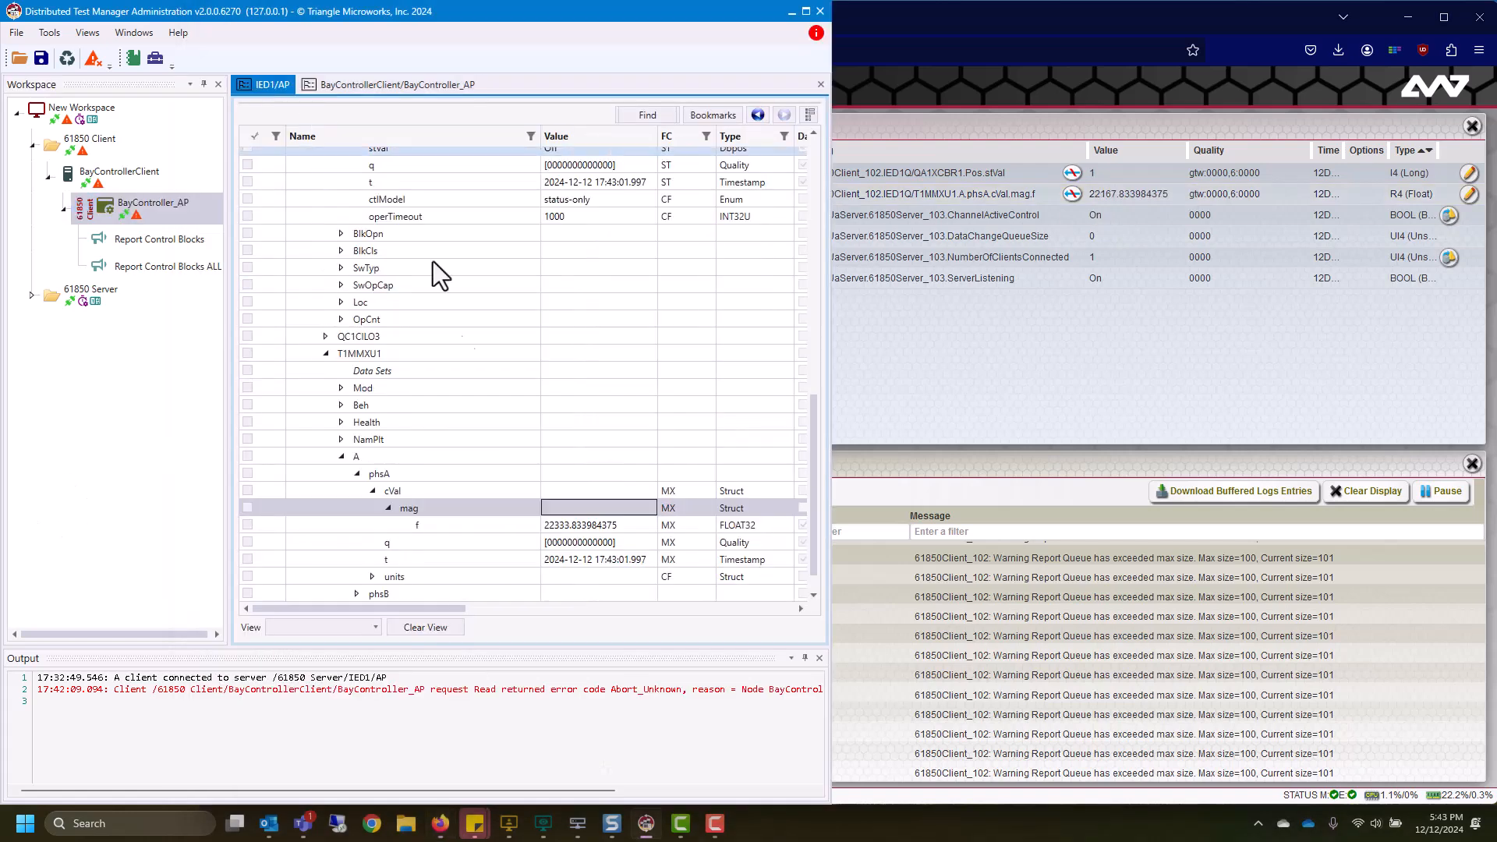
Trace the data source by expanding the 61850 Server folder to IED1's AP, then switch to SCADA Data Gateway and its 61850Client_102 node
click(31, 294)
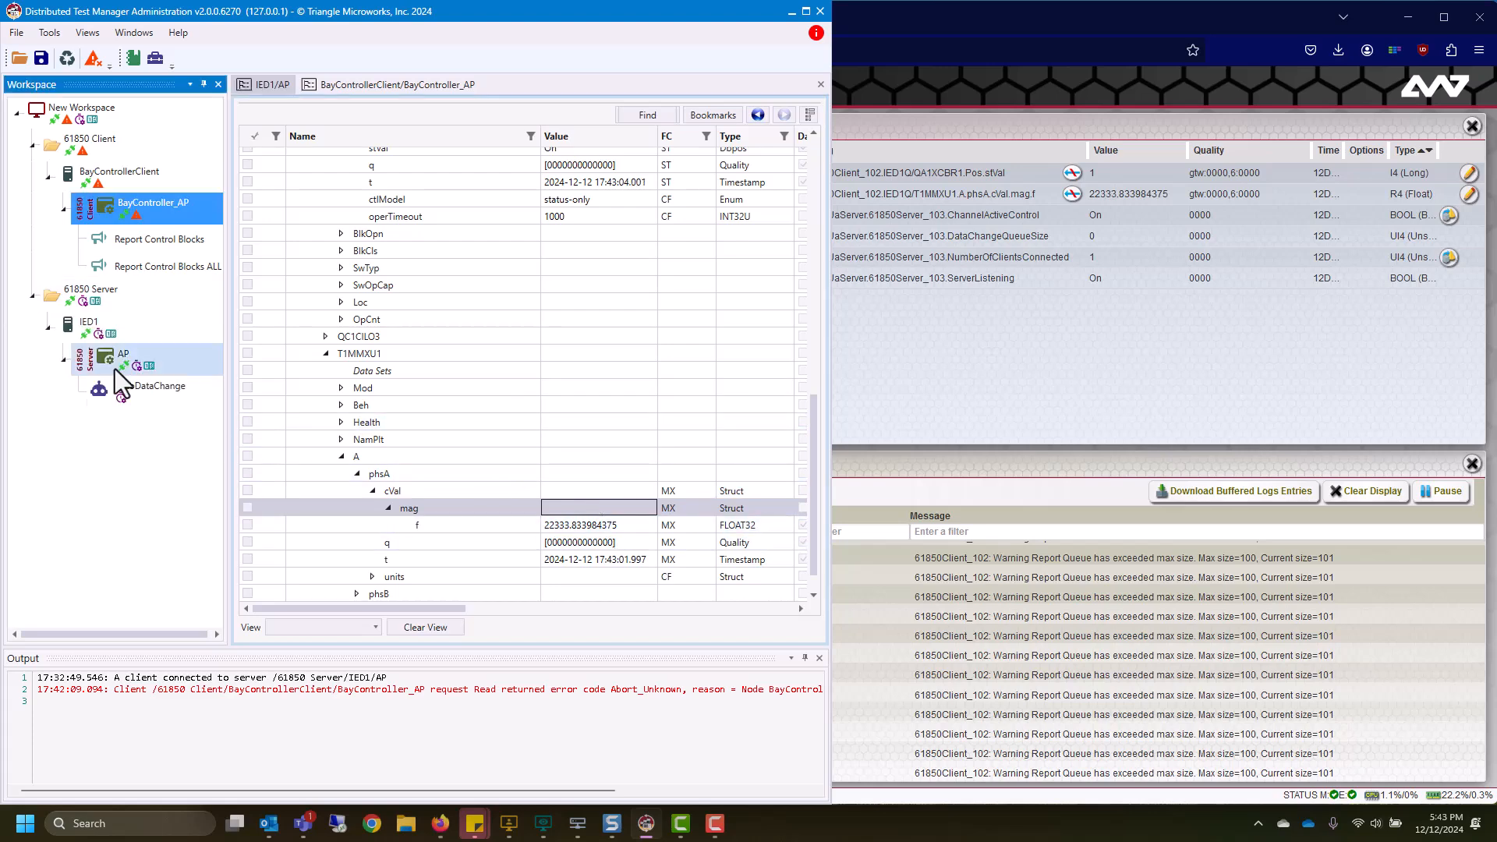
click(1021, 365)
double_click(281, 213)
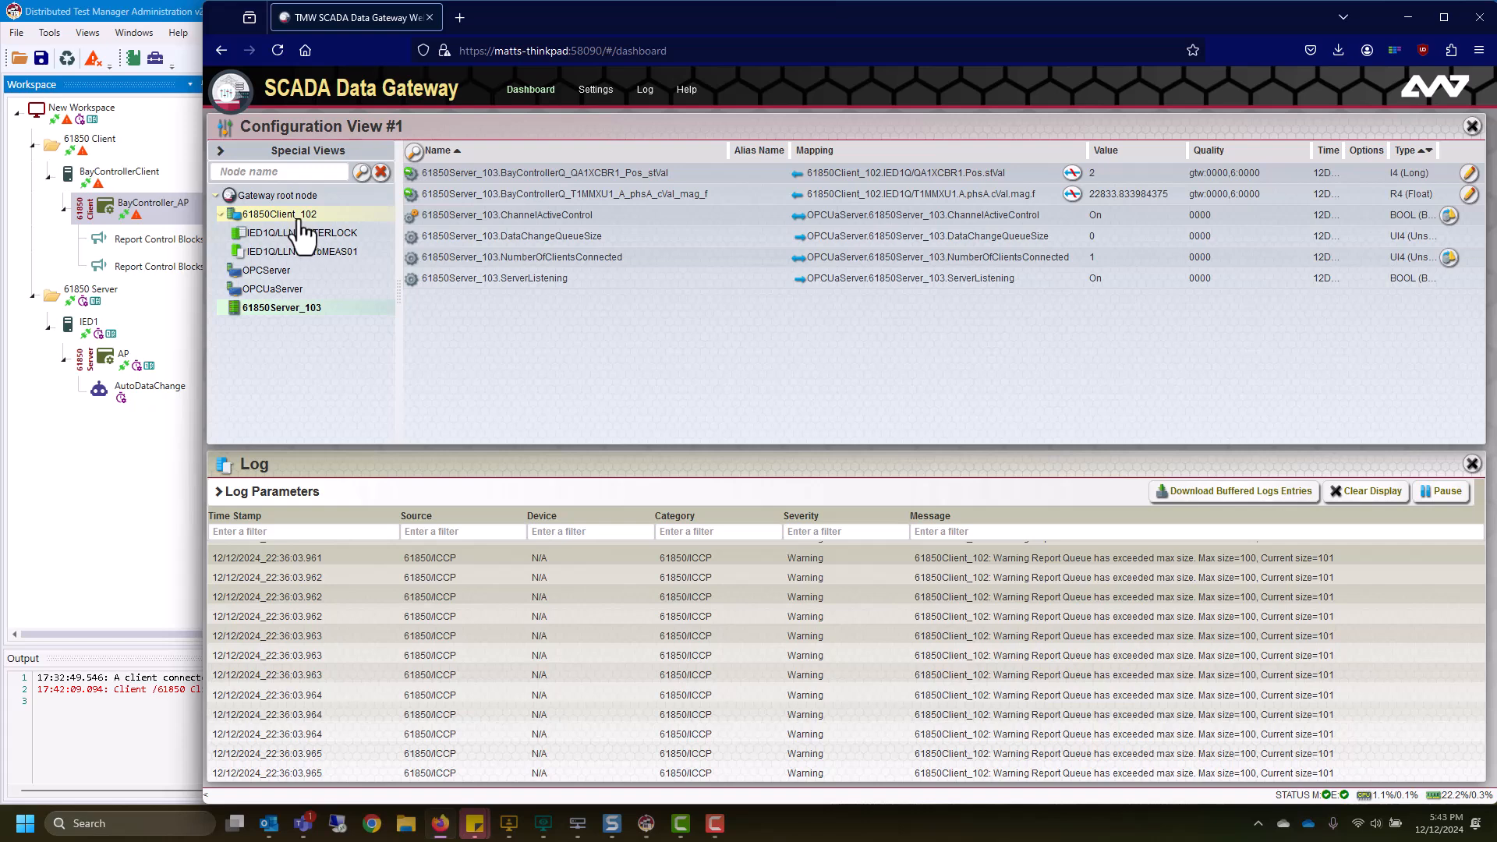